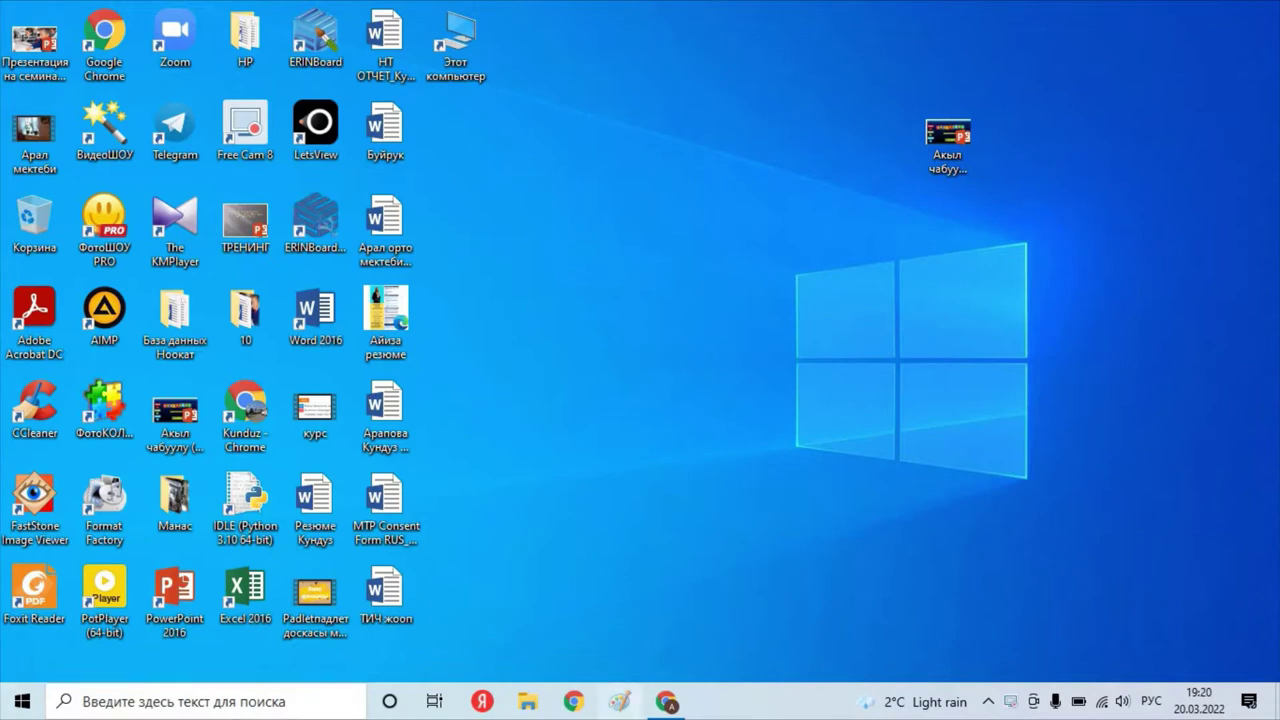
Bring Google Chrome back up and go to the 4exam.ru site.
left_click(666, 701)
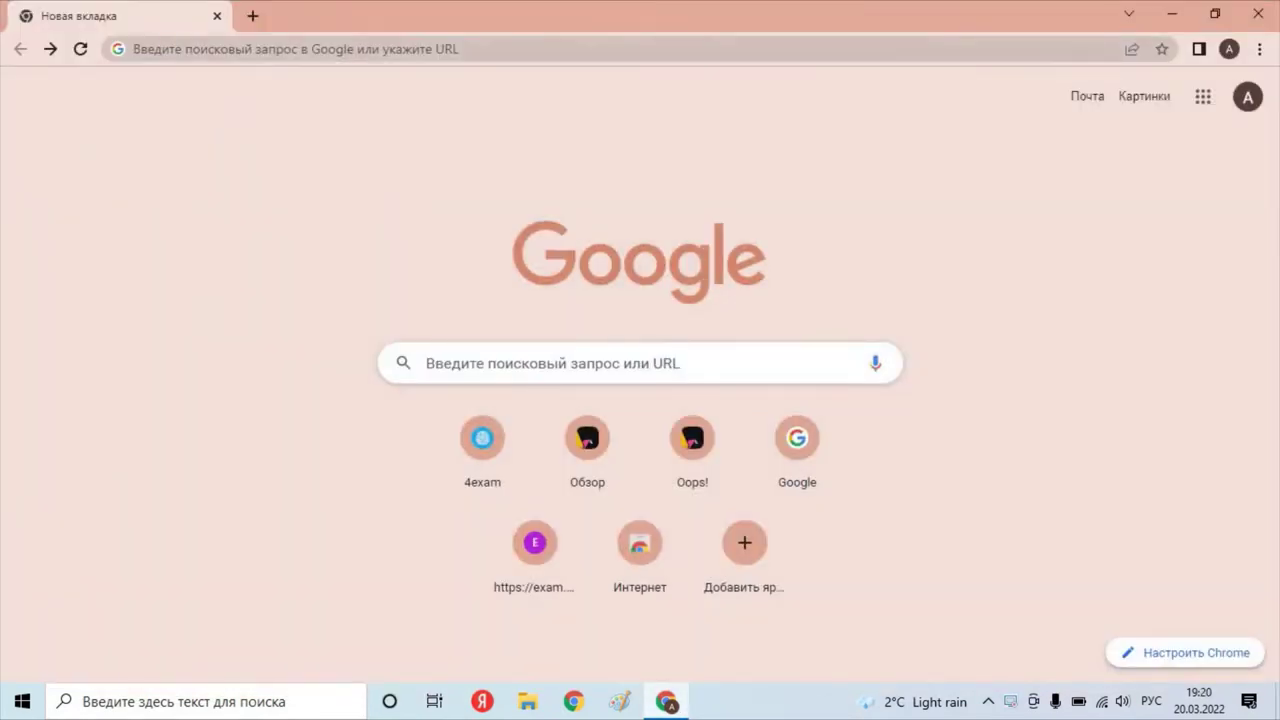
left_click(143, 48)
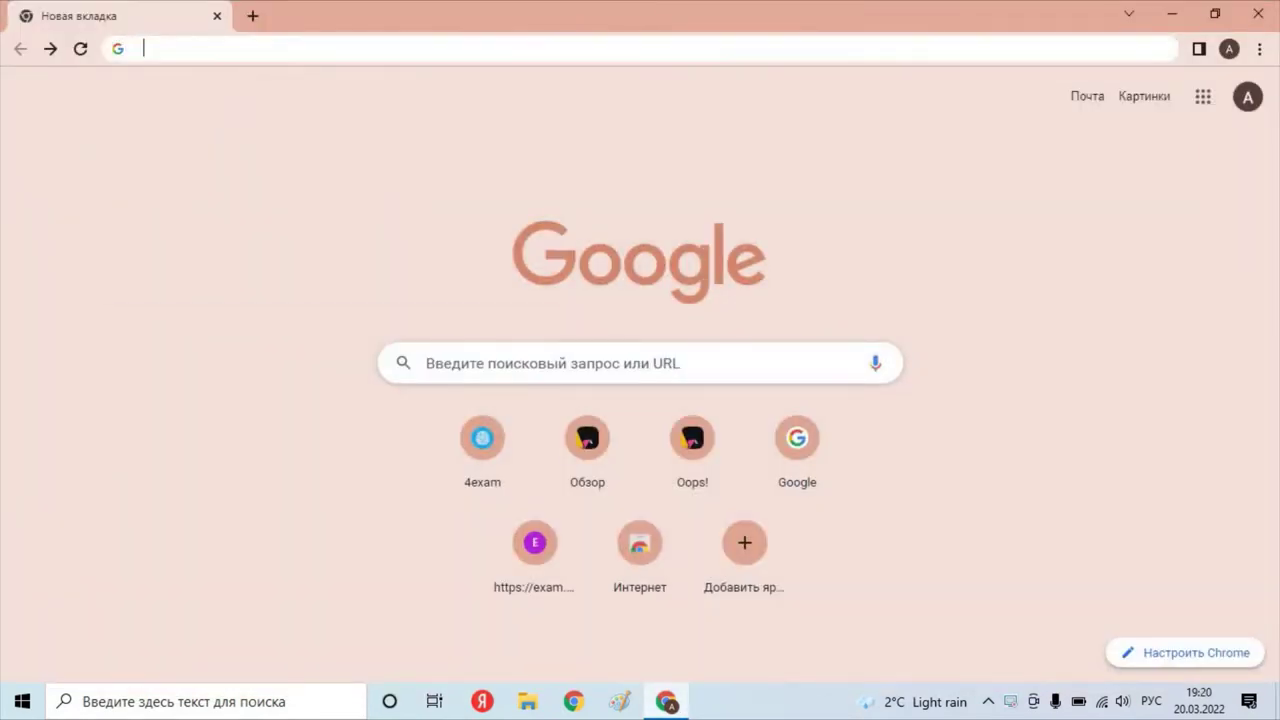
type("4")
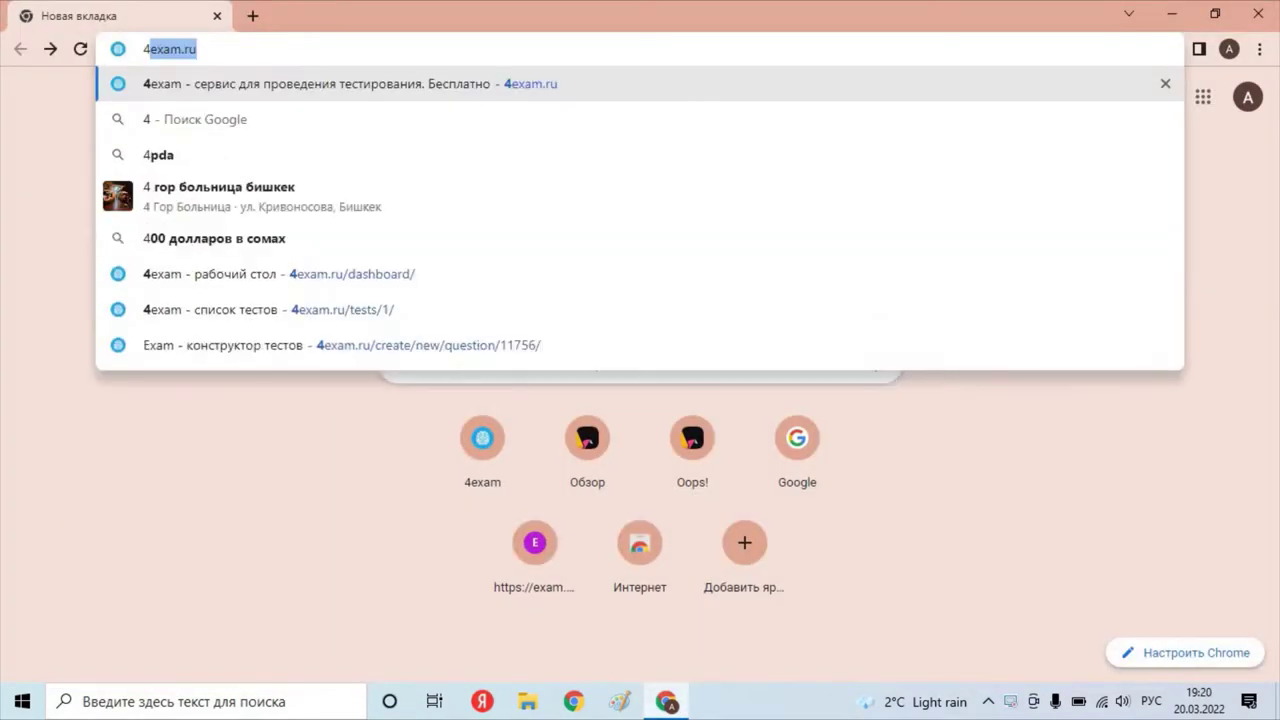
key("alt+shift")
type("exa")
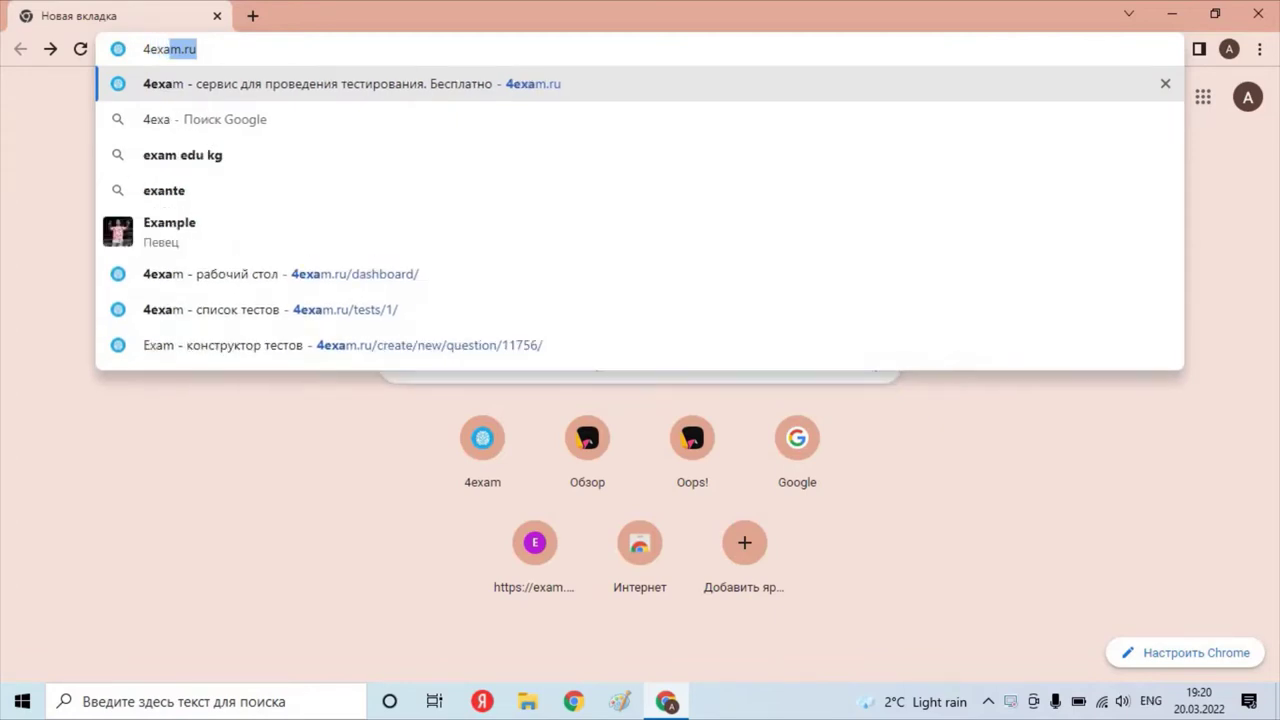
type("m")
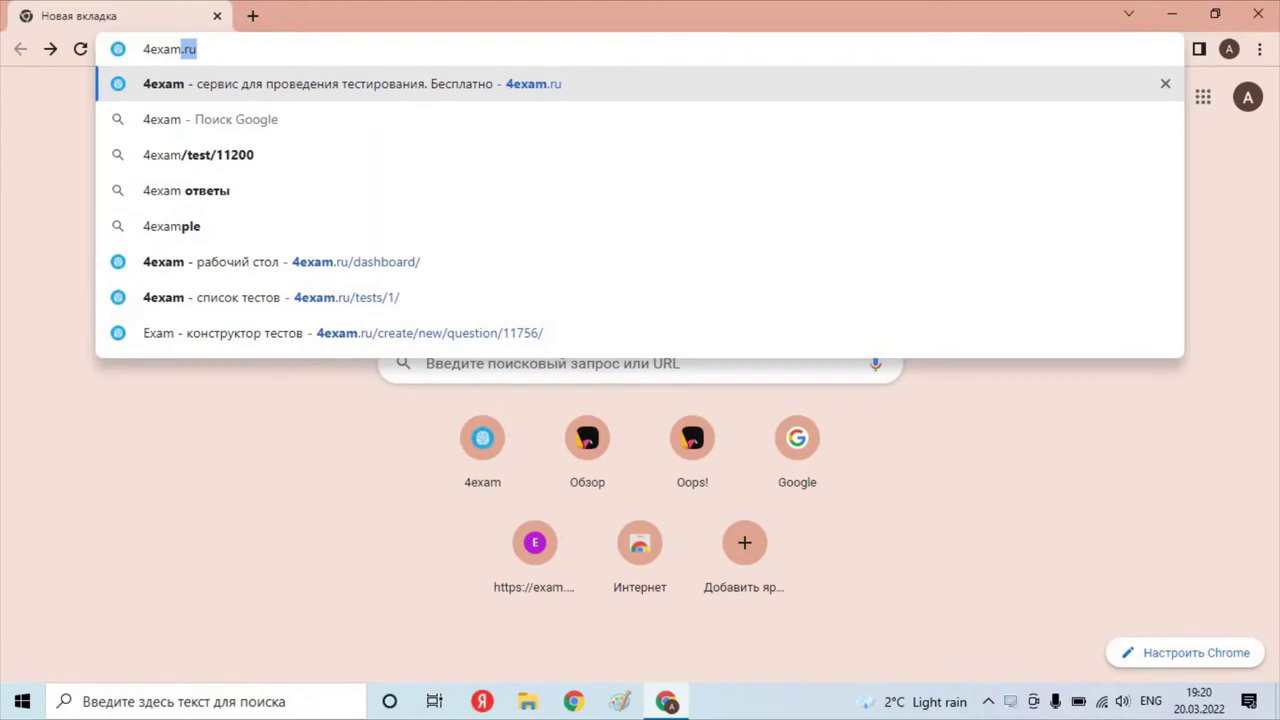
type(".ru")
key("Return")
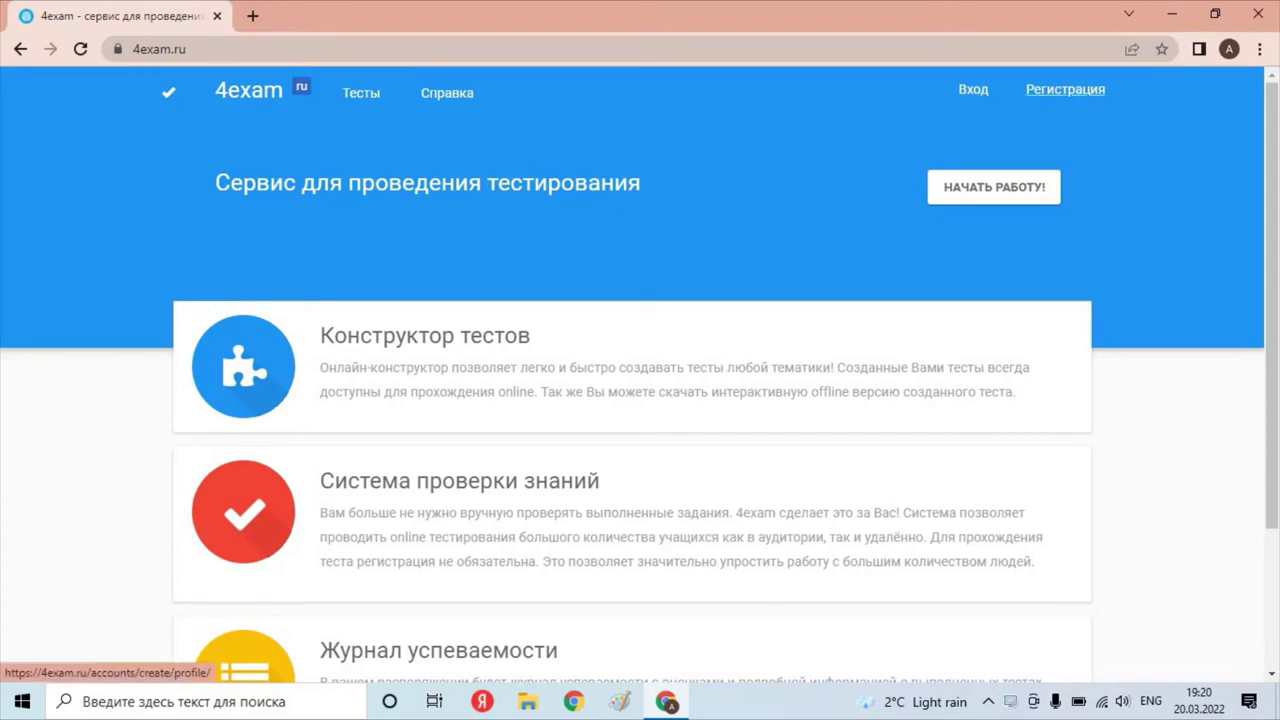
Open the Регистрация sign-up page from the 4exam home page.
left_click(1065, 89)
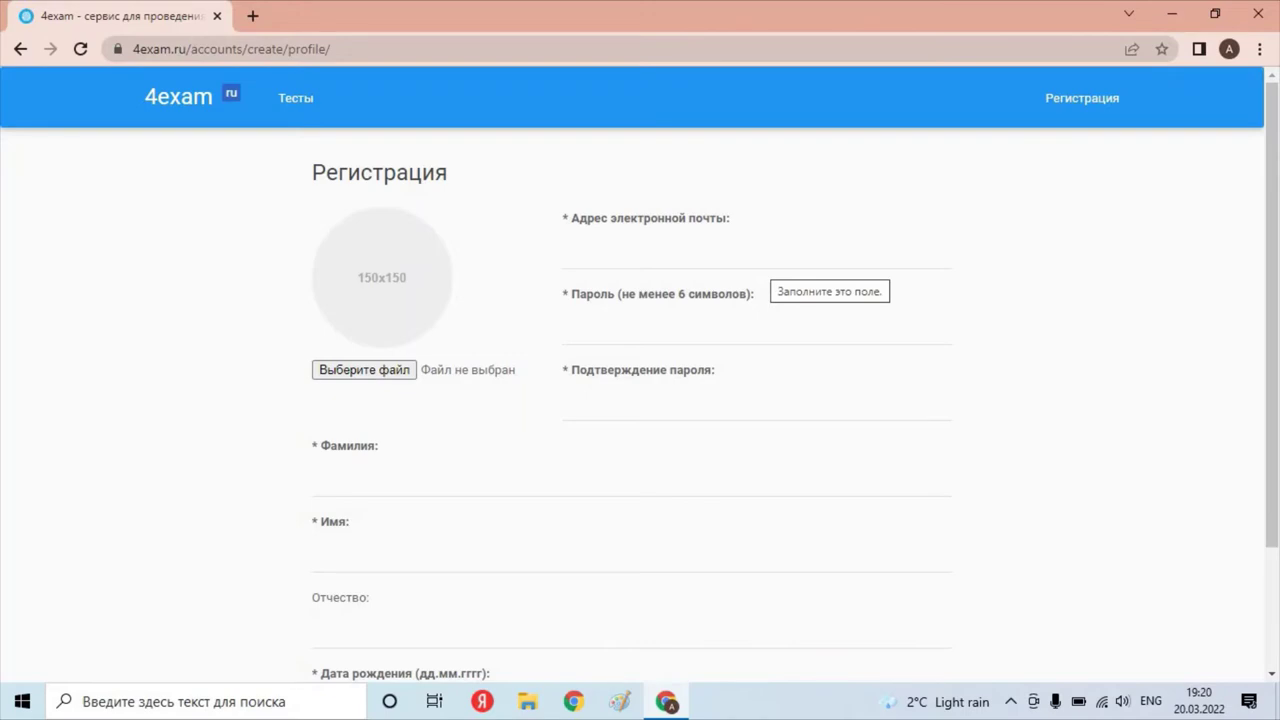
Fill in the e-mail from the autofill suggestion, edited, and enter the account password.
left_click(700, 252)
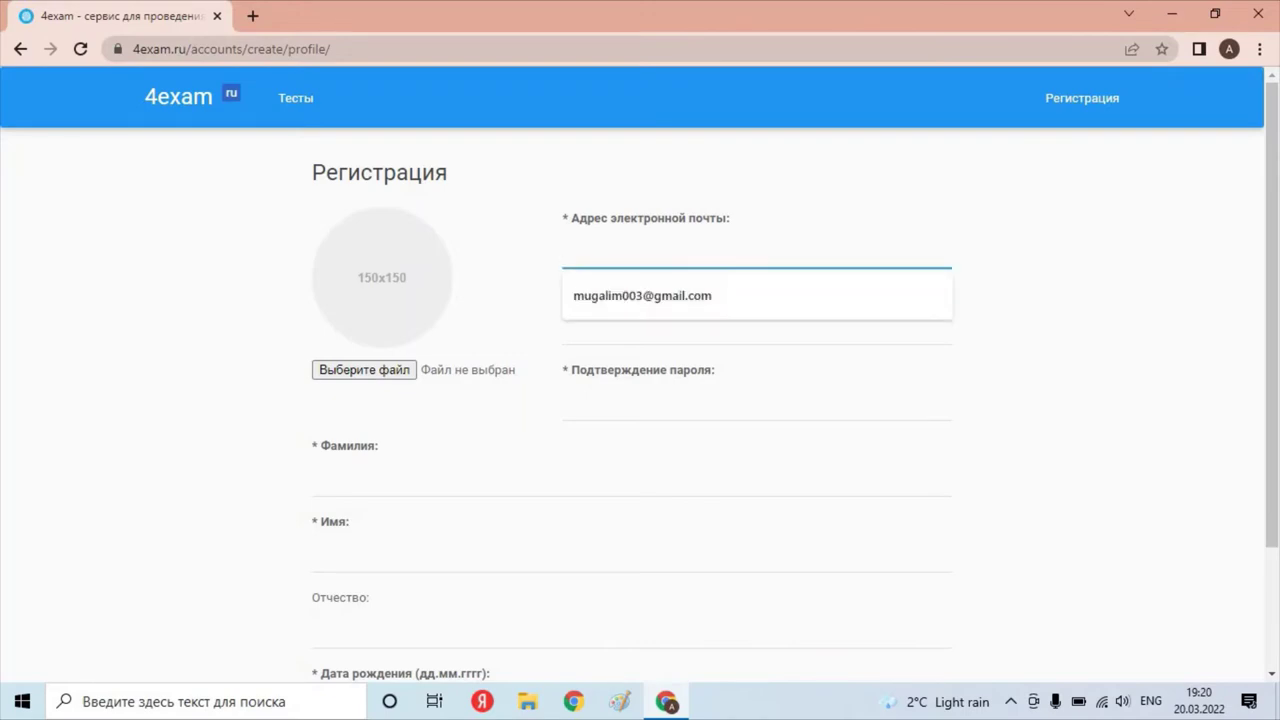
key("Down")
key("Return")
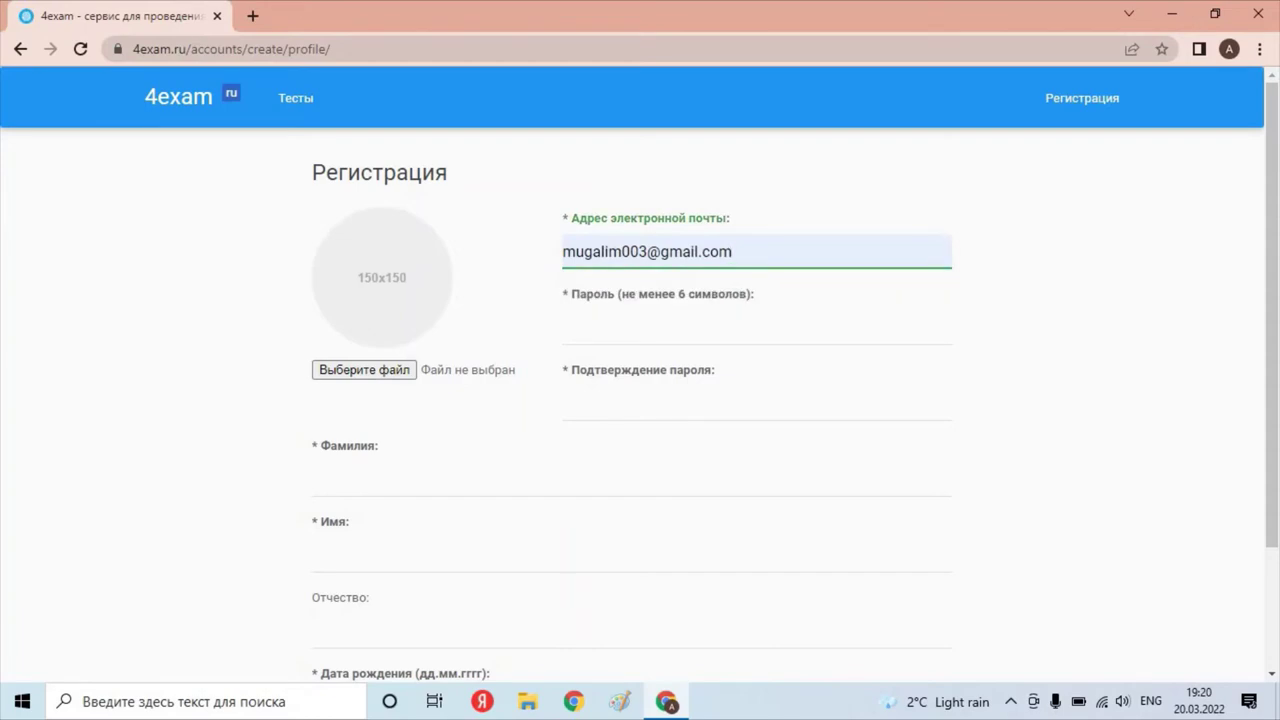
key("BackSpace")
type("7")
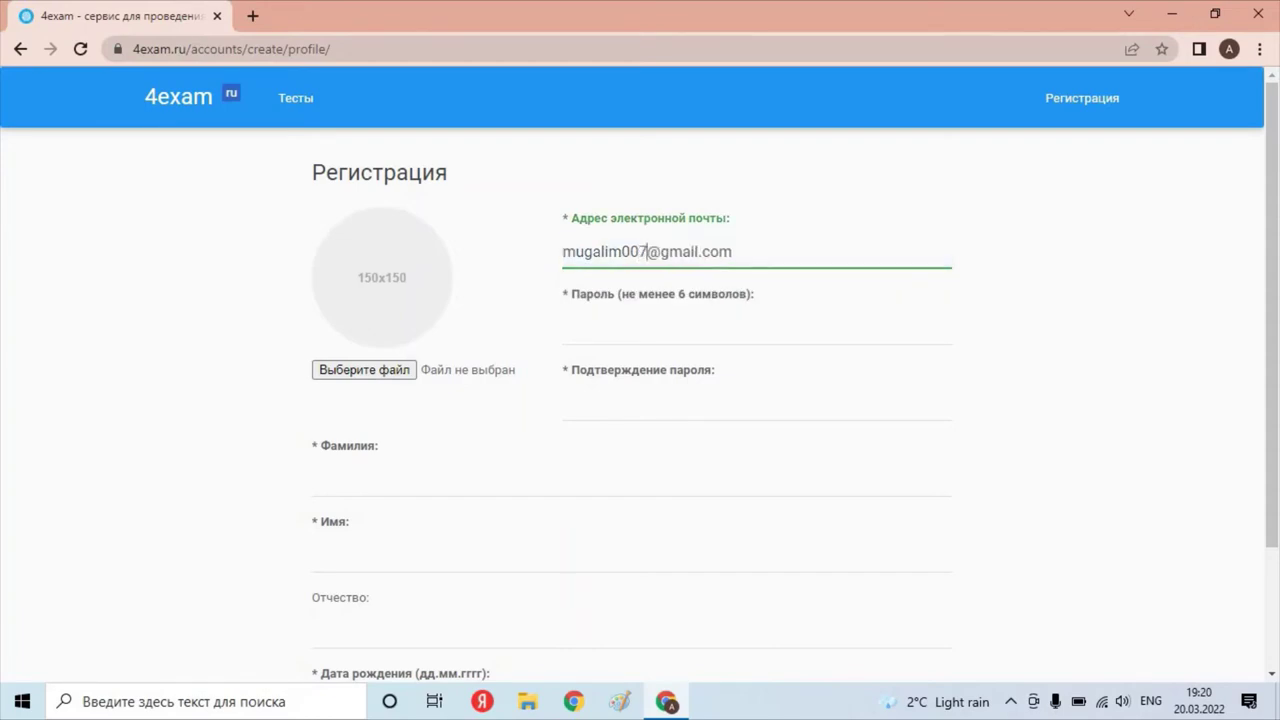
key("Tab")
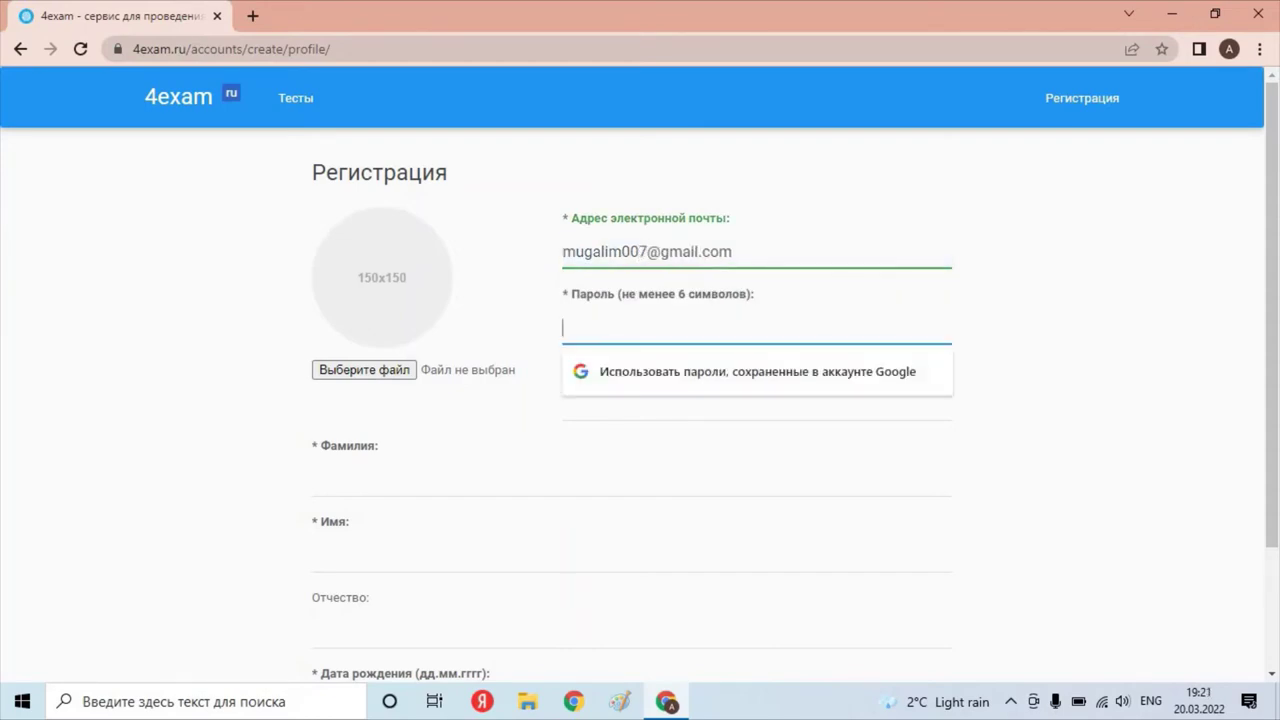
type("123456")
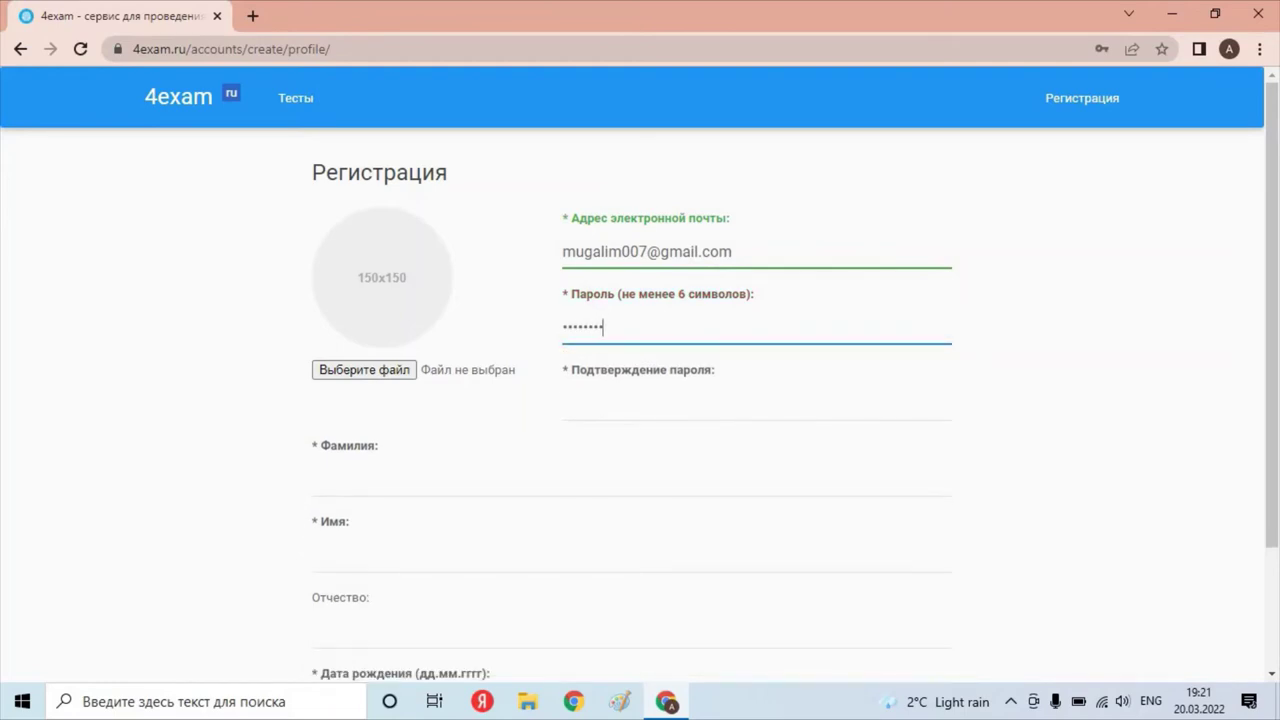
key("BackSpace")
key("BackSpace")
key("BackSpace")
key("BackSpace")
key("BackSpace")
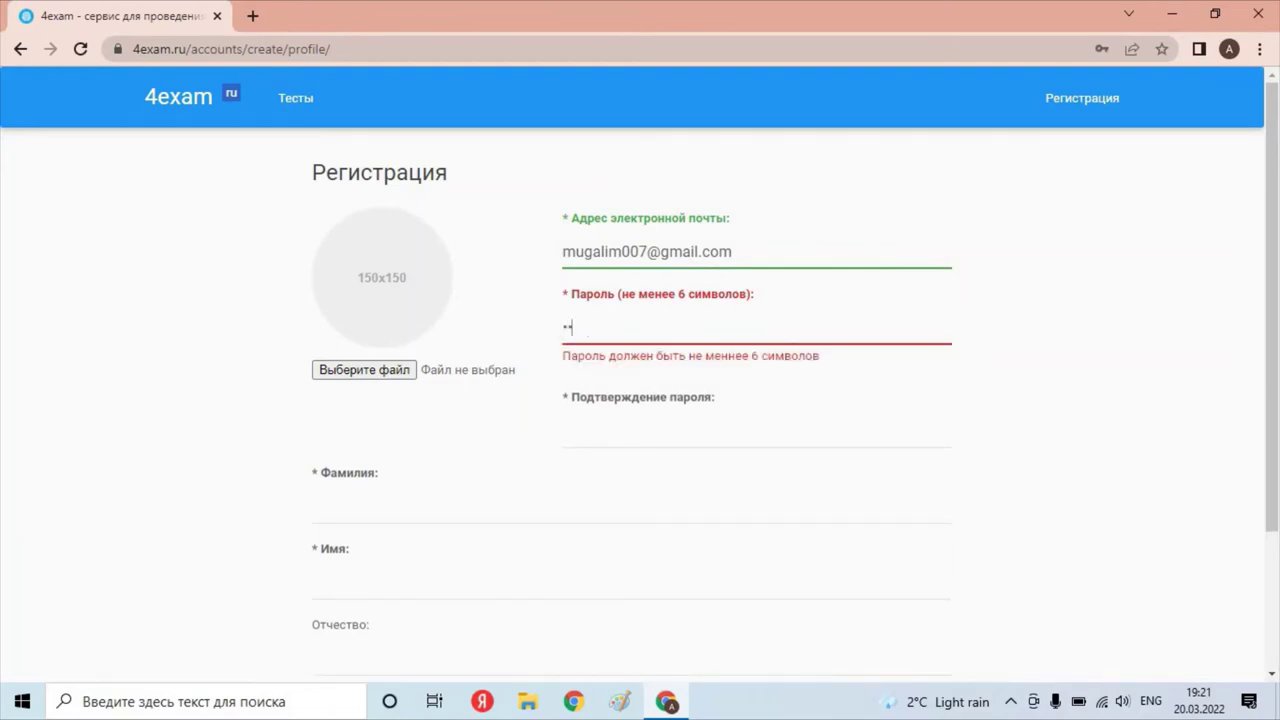
type("234567890")
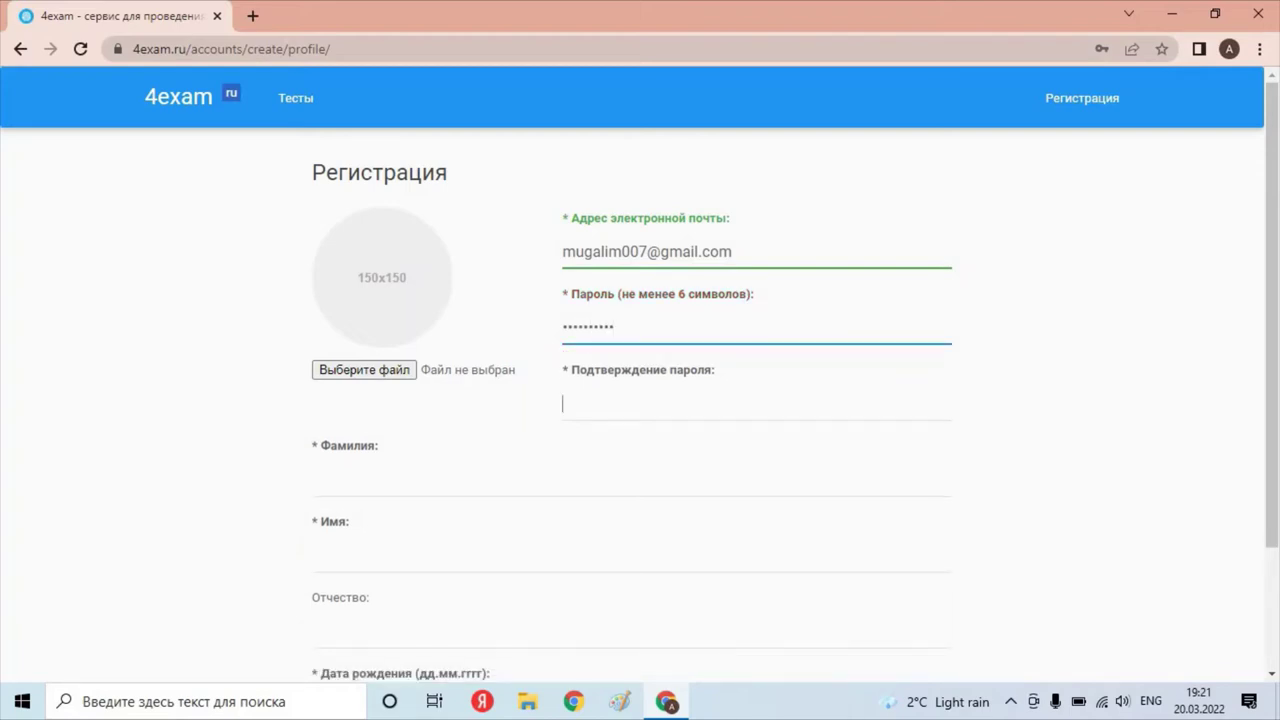
type("12345")
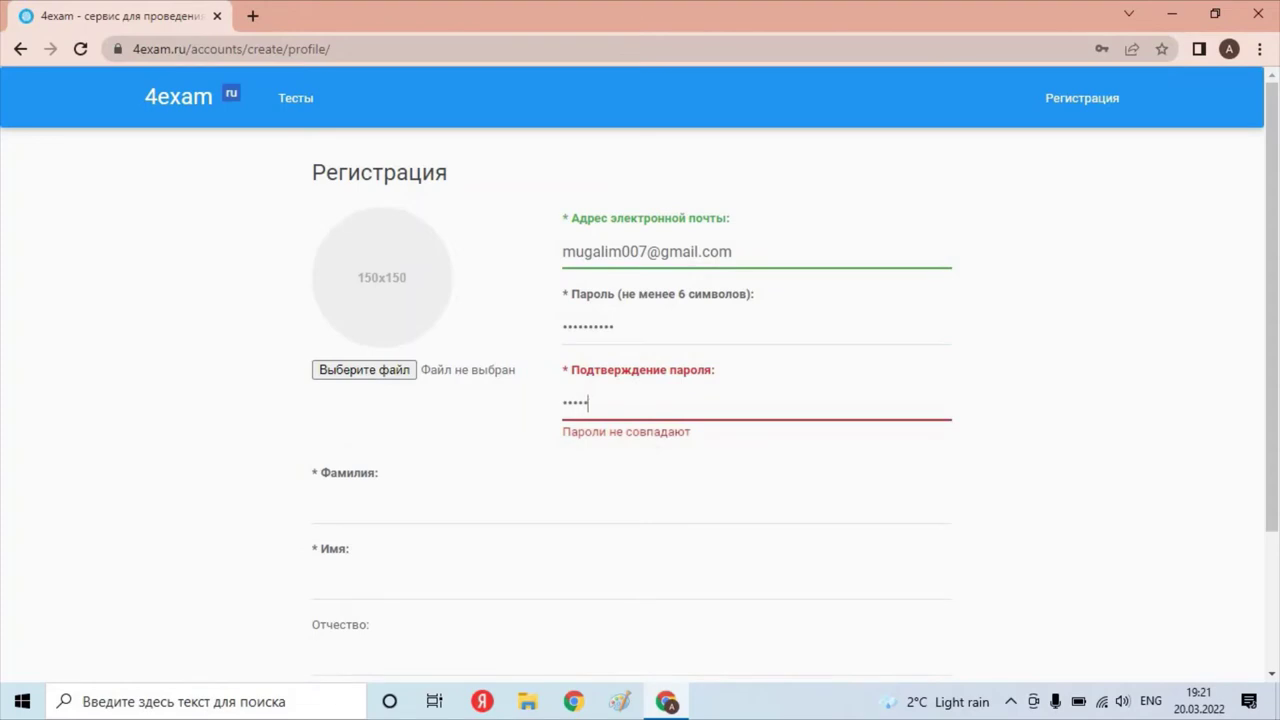
type("67890")
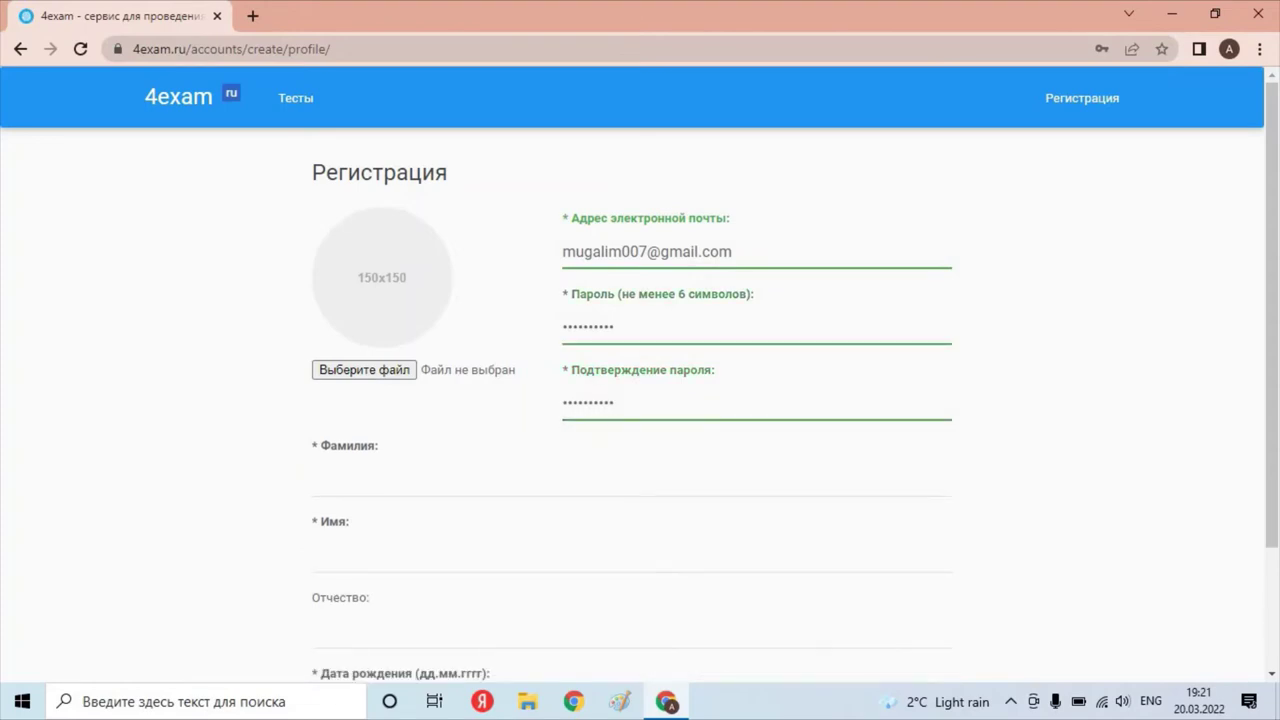
Enter the user's surname and first name in Cyrillic.
left_click(330, 480)
key("alt+shift")
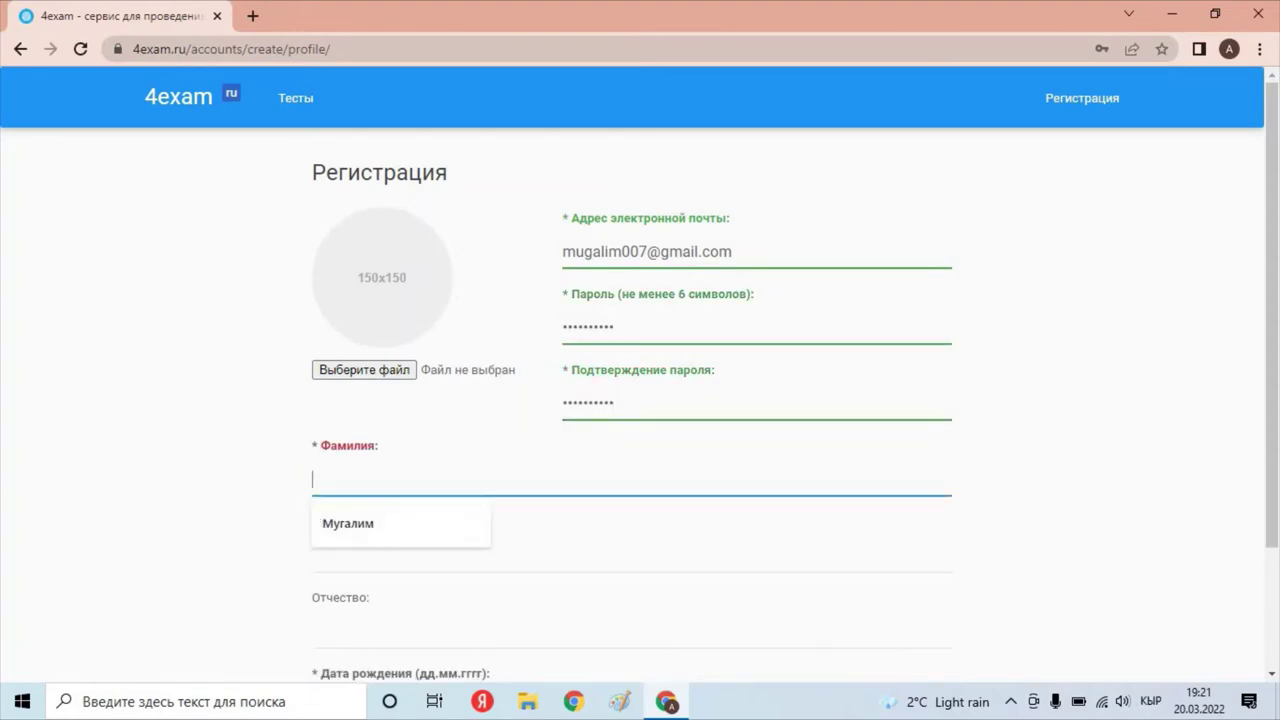
type("Кун")
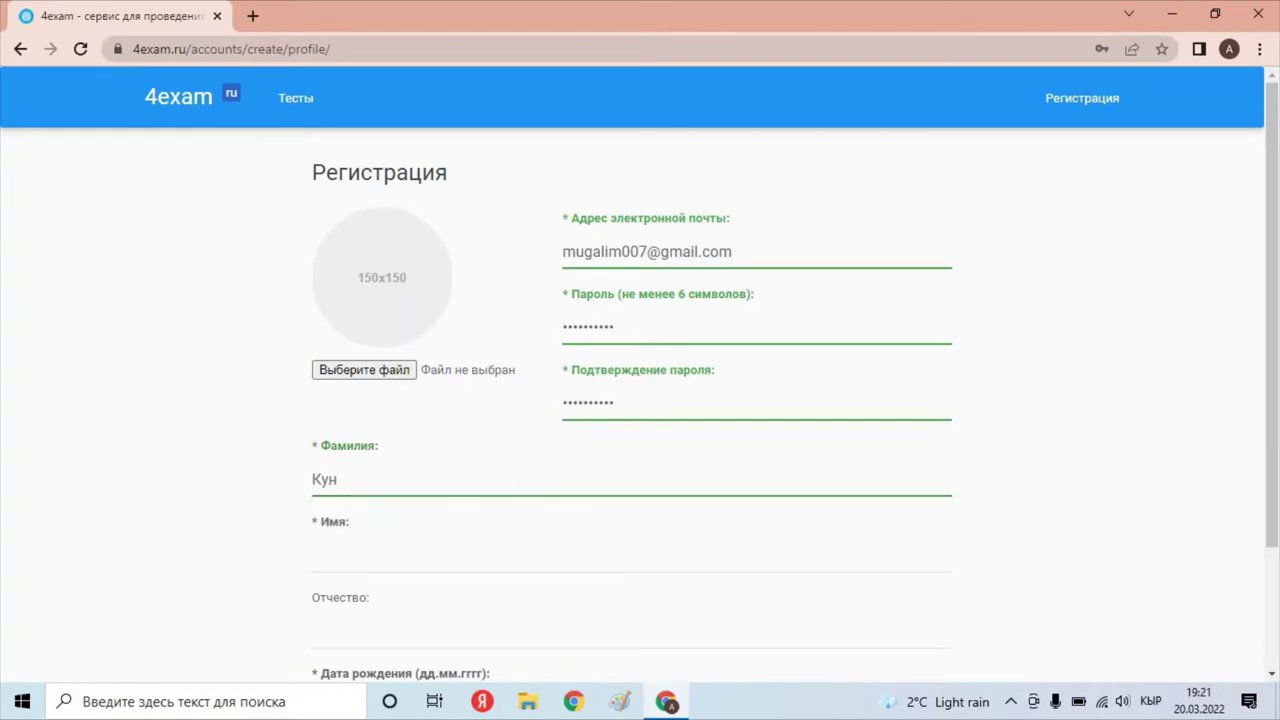
key("BackSpace")
key("BackSpace")
key("BackSpace")
left_click(330, 555)
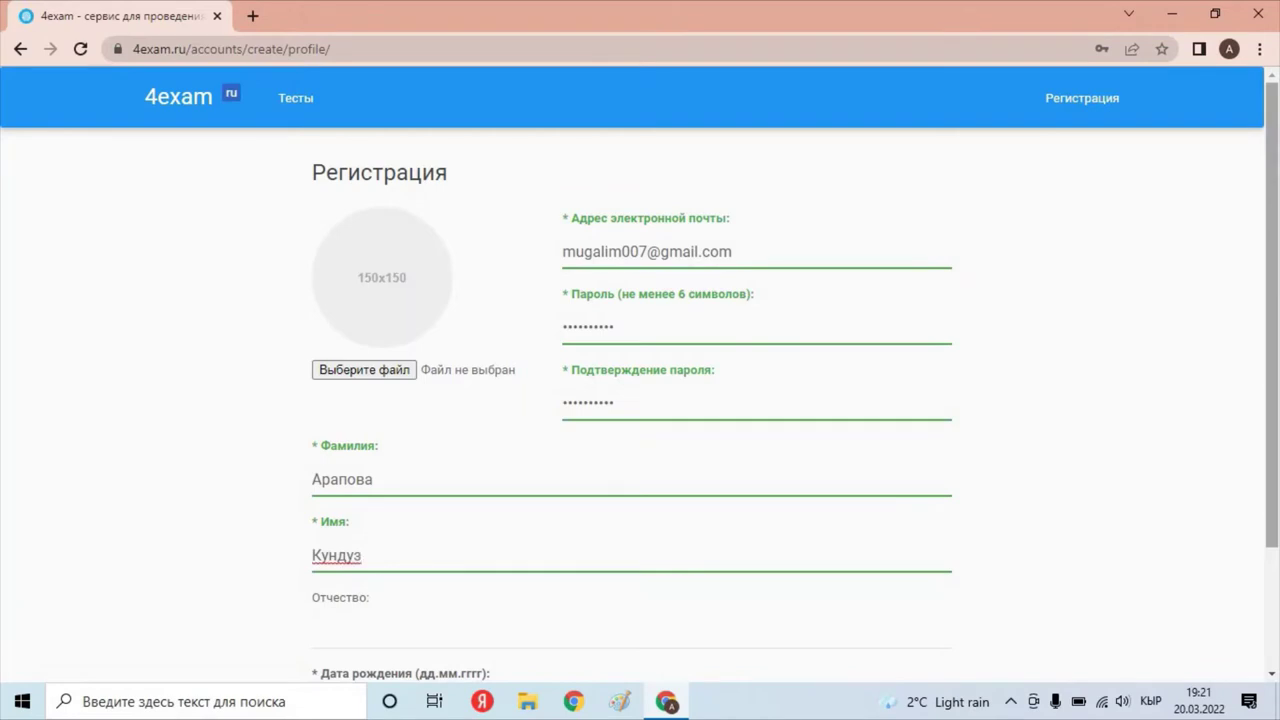
scroll(640, 380, "down", 1)
scroll(640, 380, "down", 1)
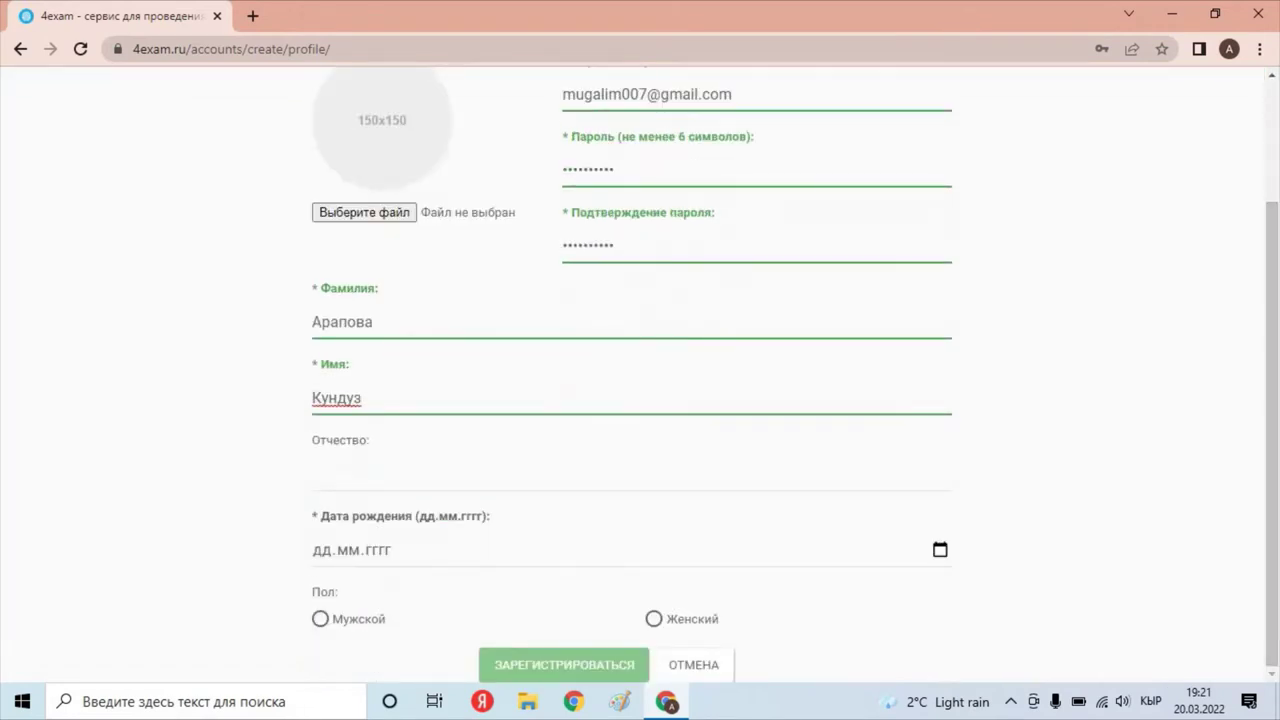
left_click(323, 550)
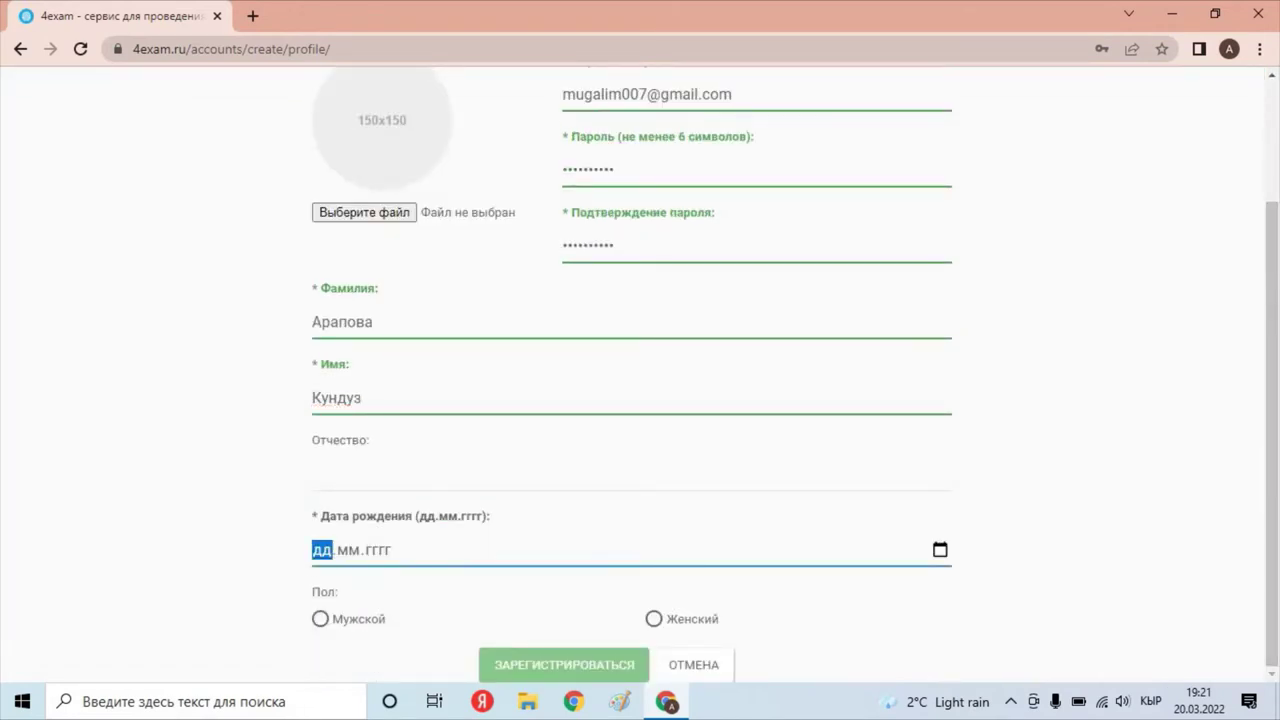
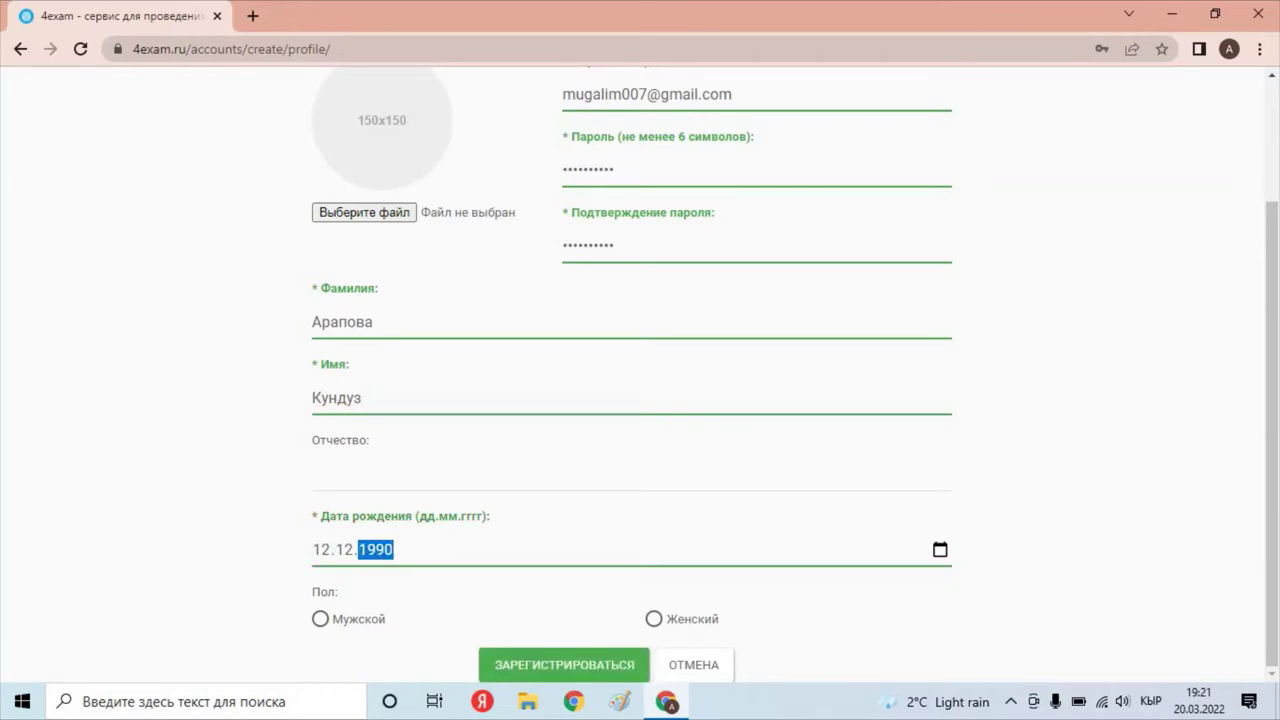
key("Tab")
left_click(653, 618)
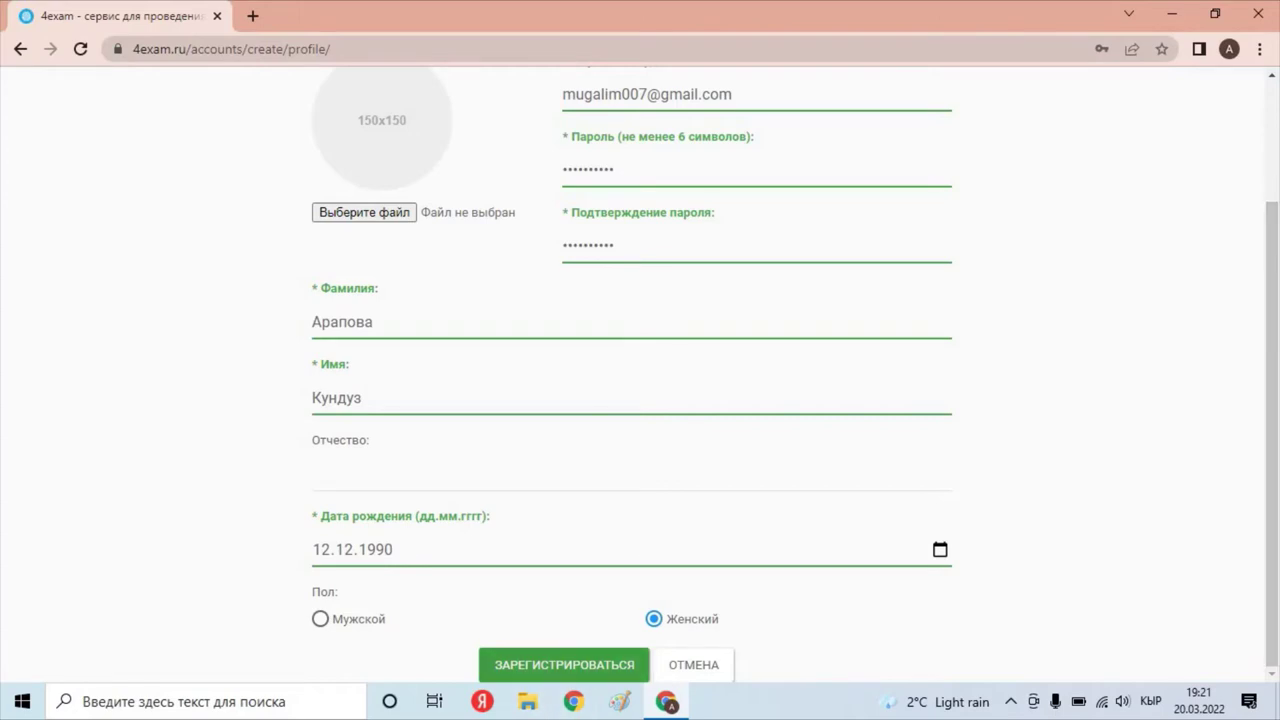
left_click(564, 664)
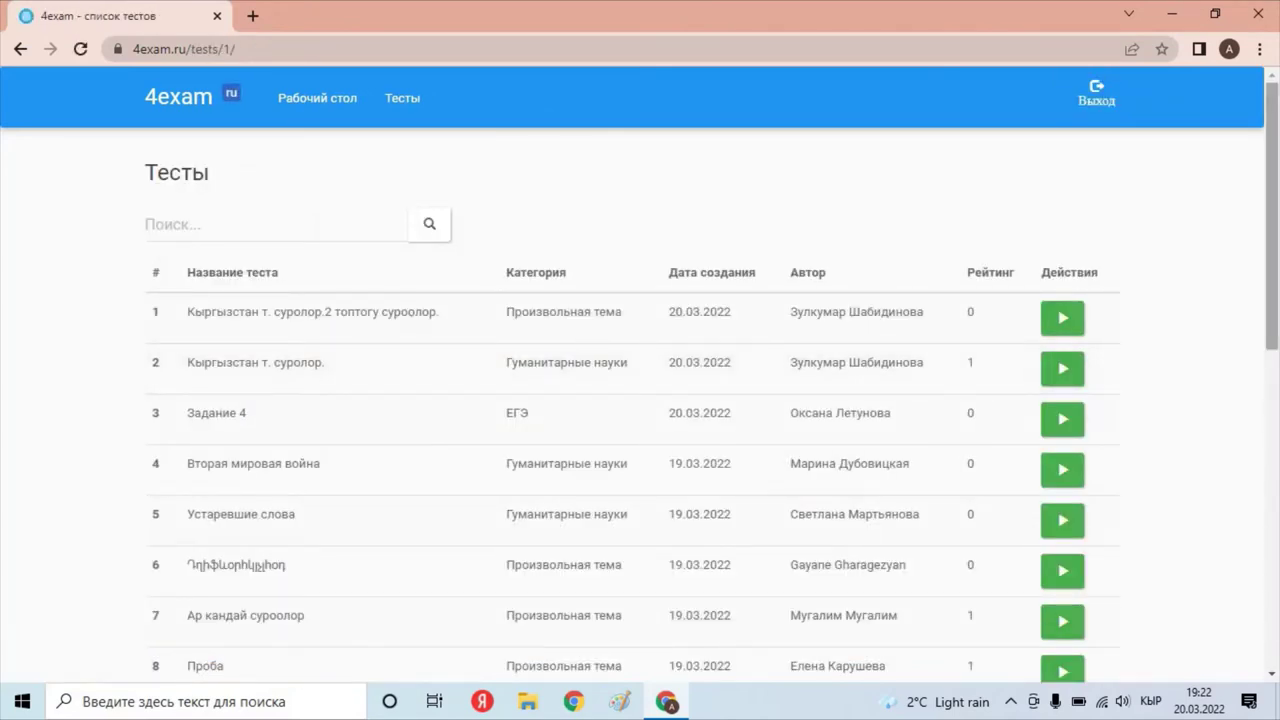
Search the tests for 'математика' and open the first result.
scroll(640, 400, "down", 5)
scroll(640, 400, "up", 5)
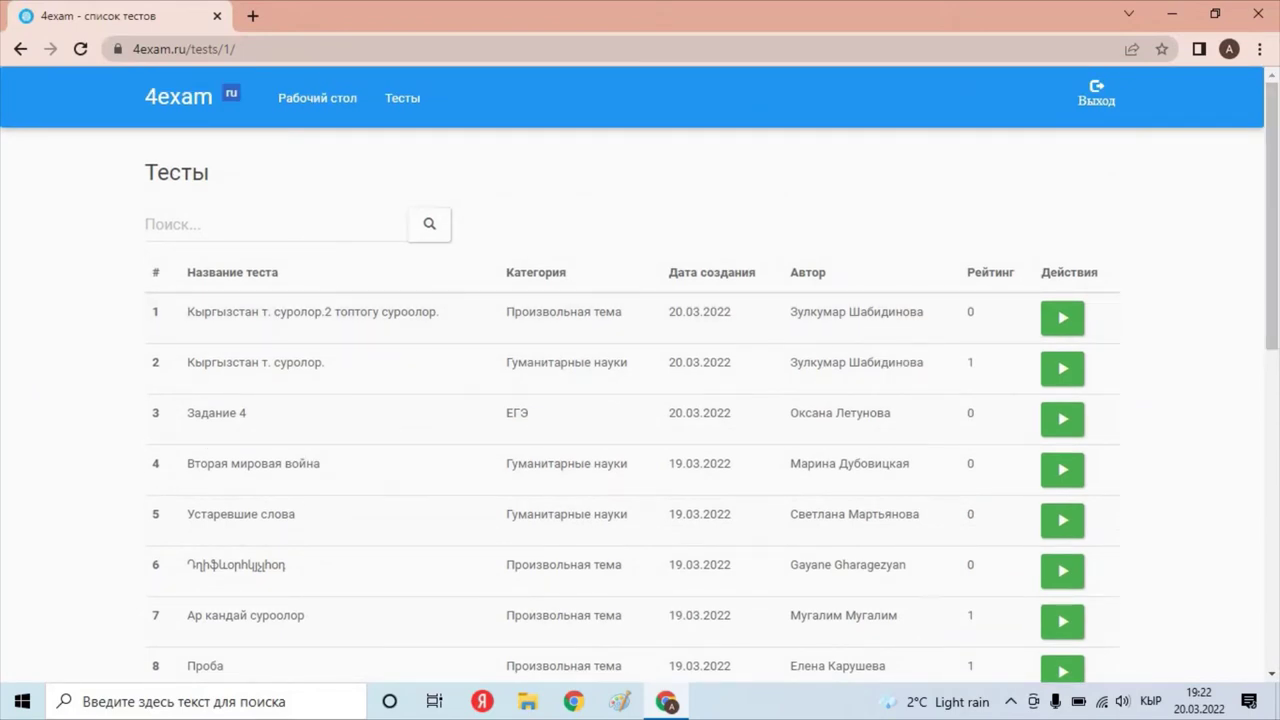
left_click(275, 224)
type("матем")
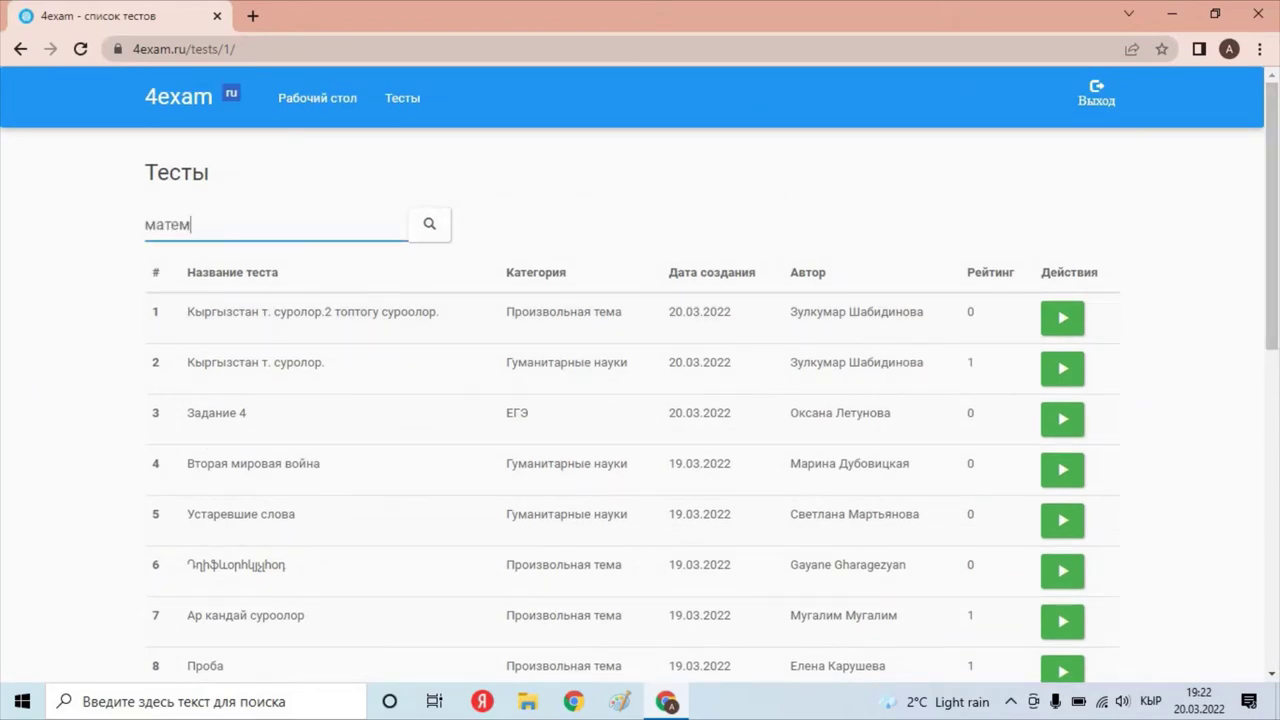
type("атика")
left_click(429, 224)
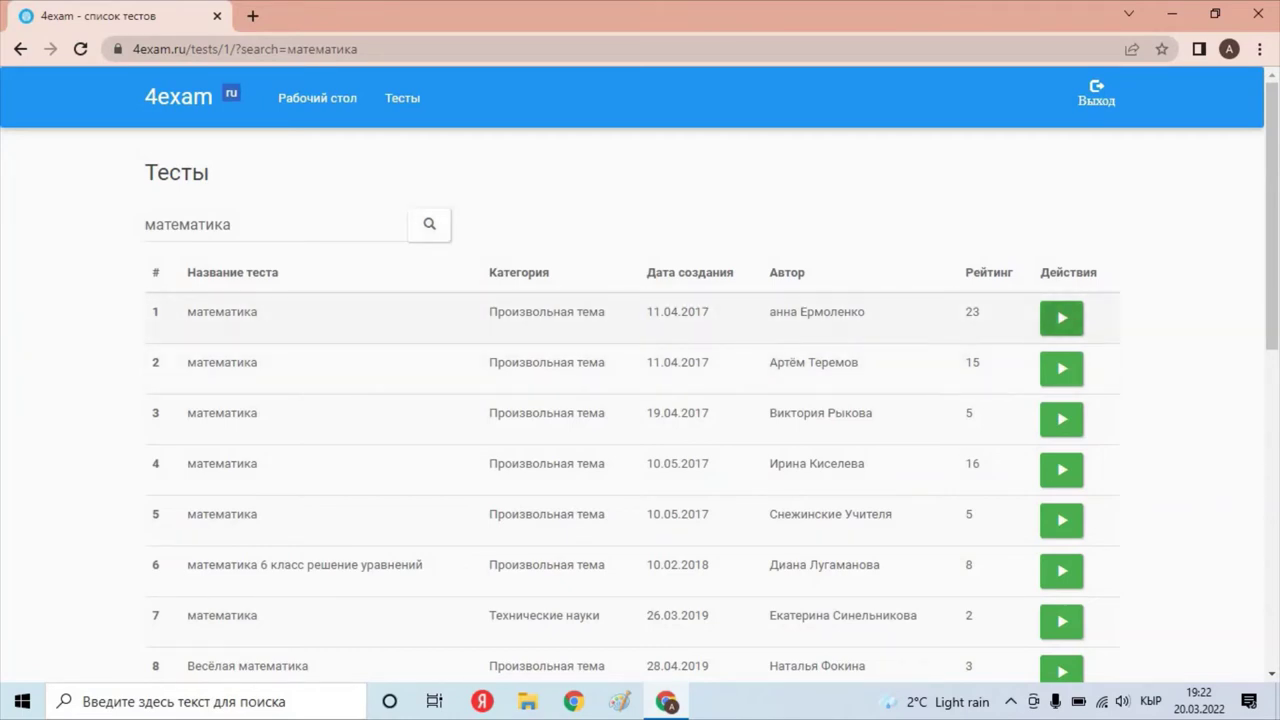
left_click(1061, 317)
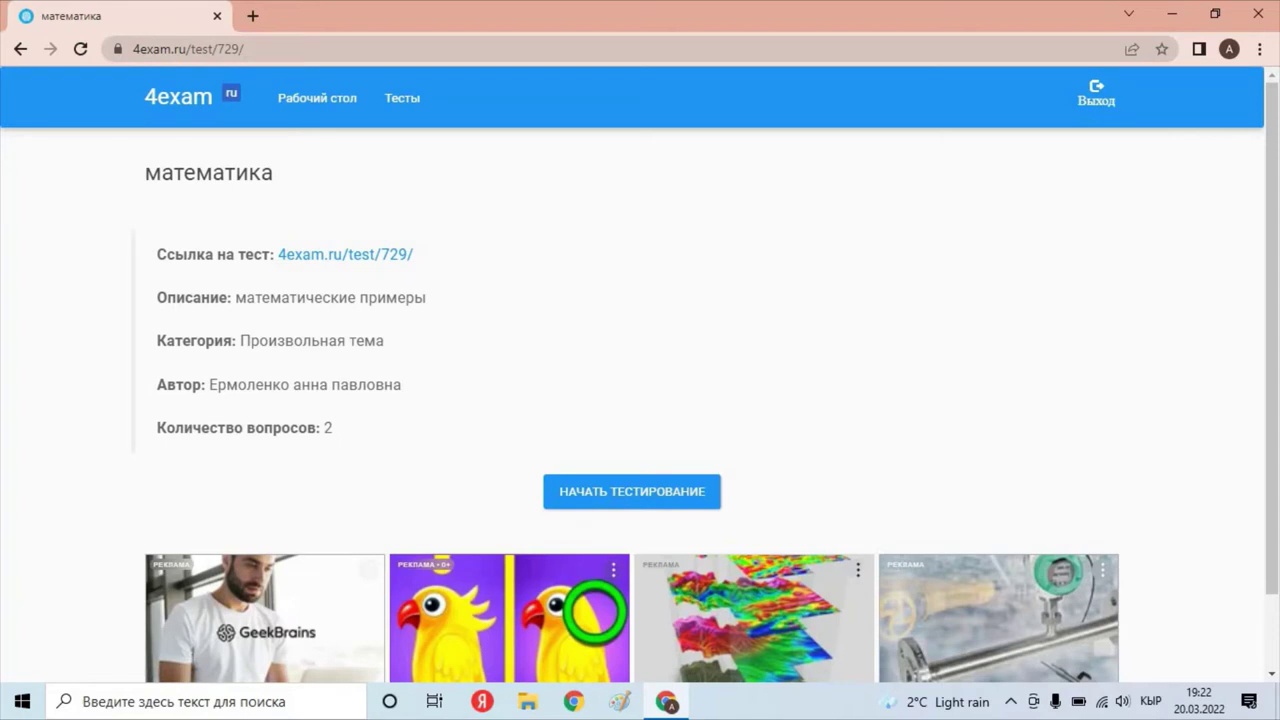
Go to the Рабочий стол dashboard.
left_click(317, 98)
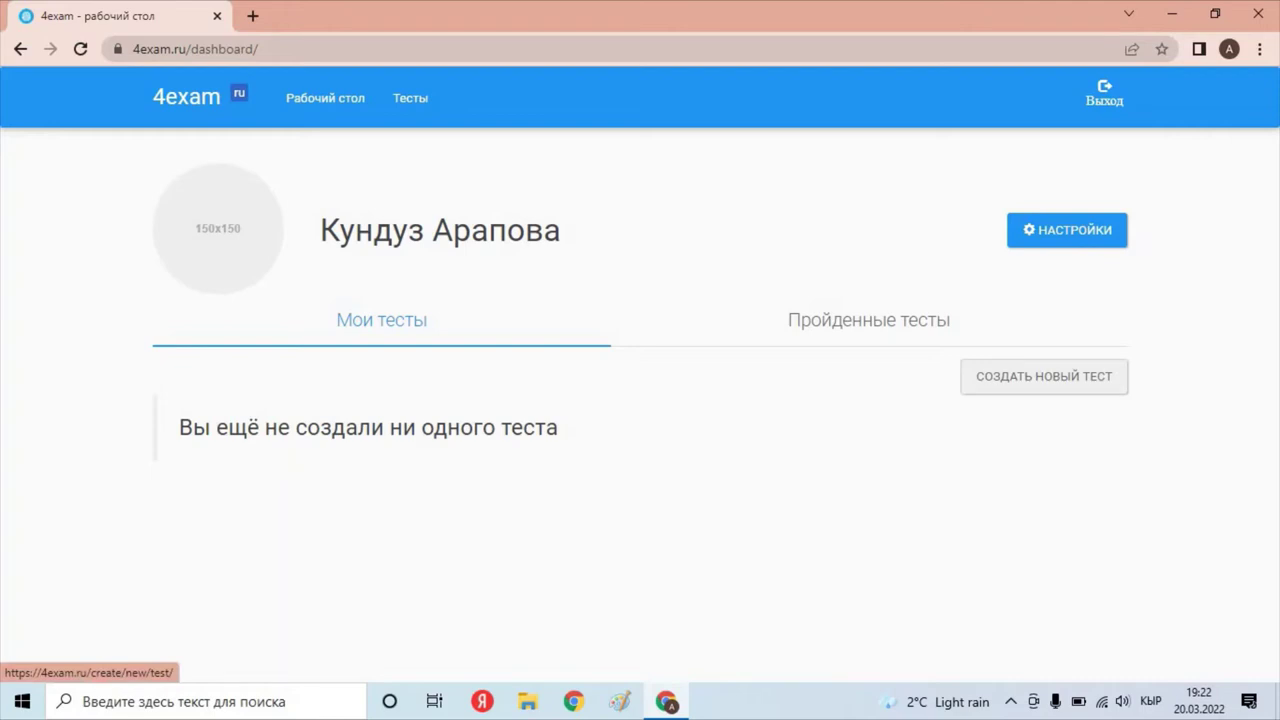
Start a new test named 'Ар кандай суроолор' with the description 'логикалык суроолорго жооп бергиле'.
left_click(1044, 376)
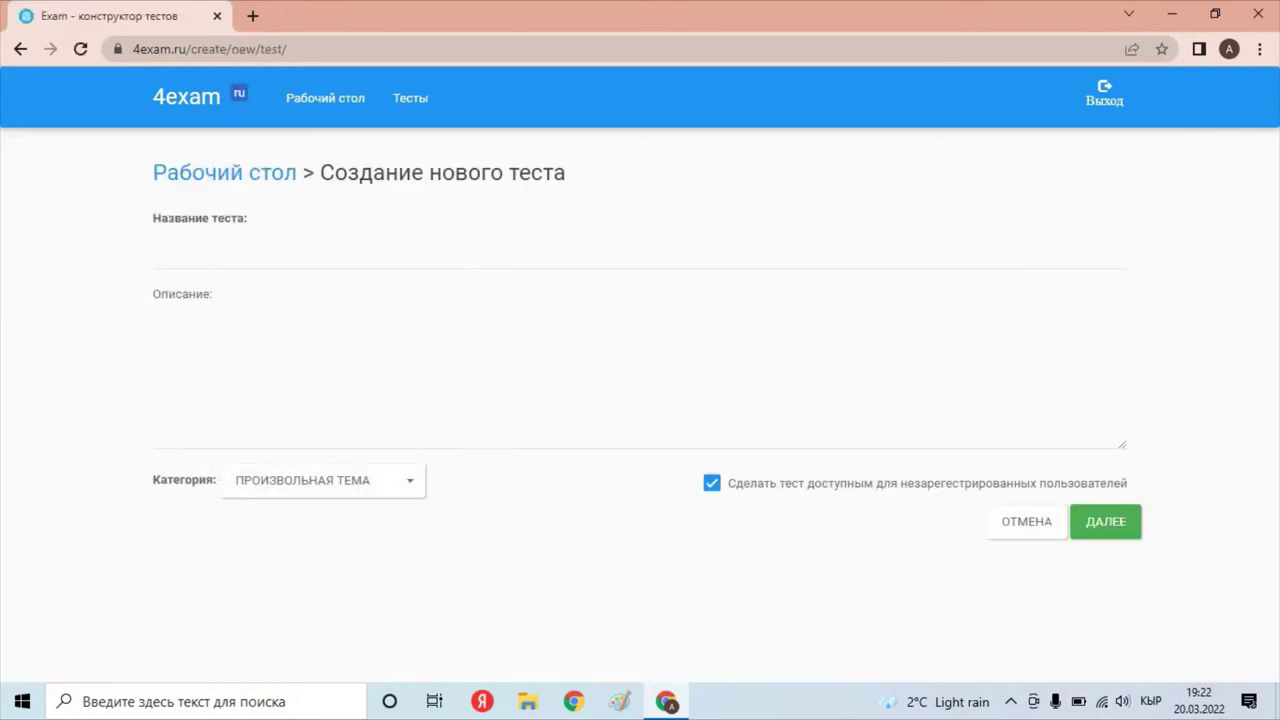
left_click(153, 252)
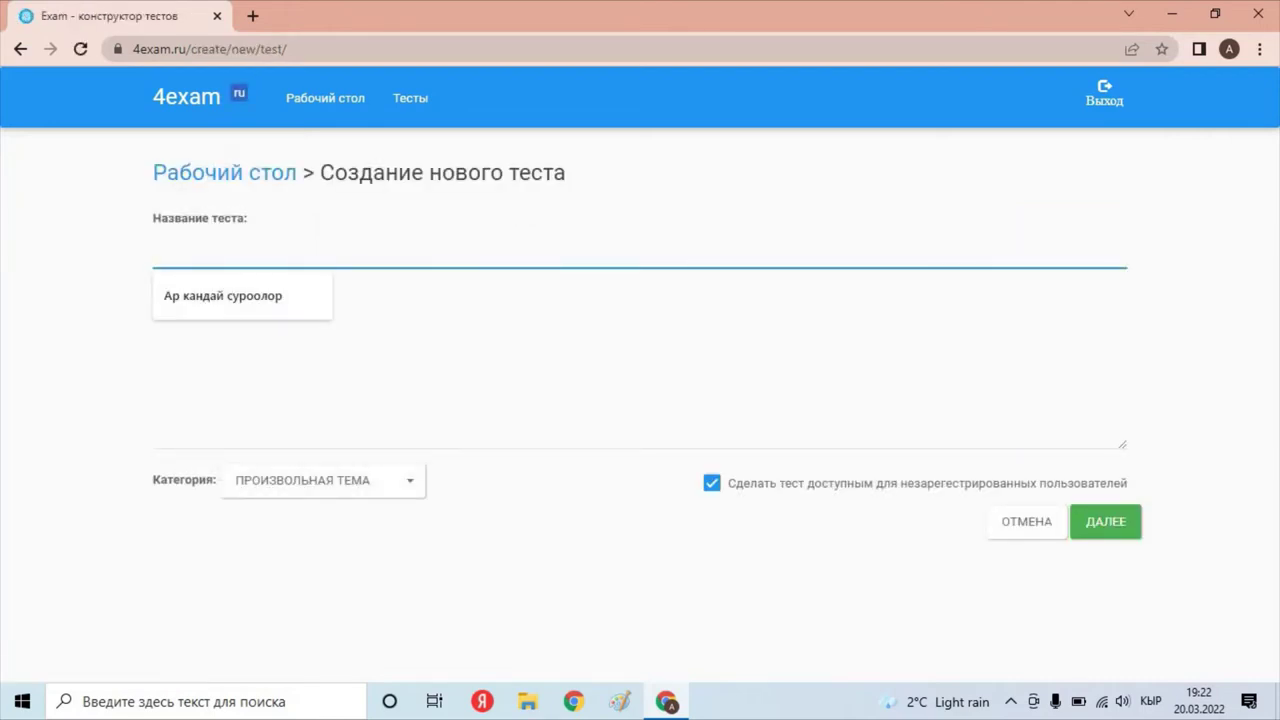
key("Down")
key("Return")
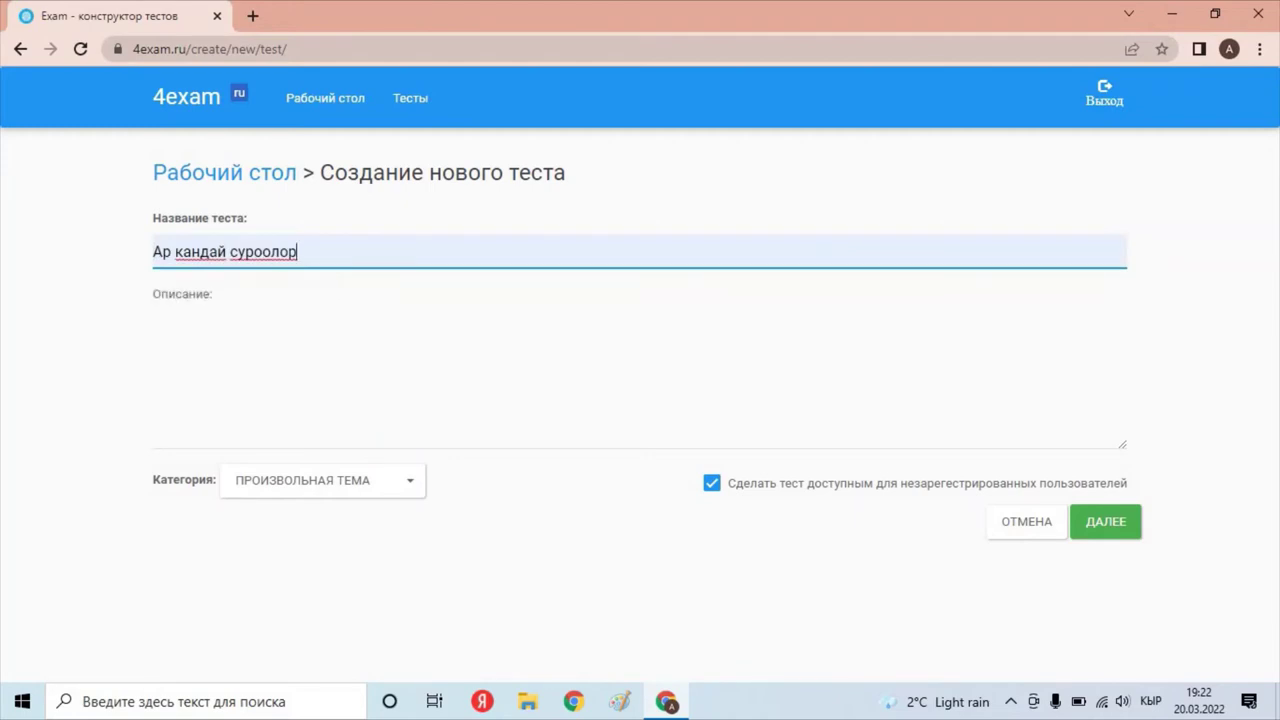
left_click(155, 316)
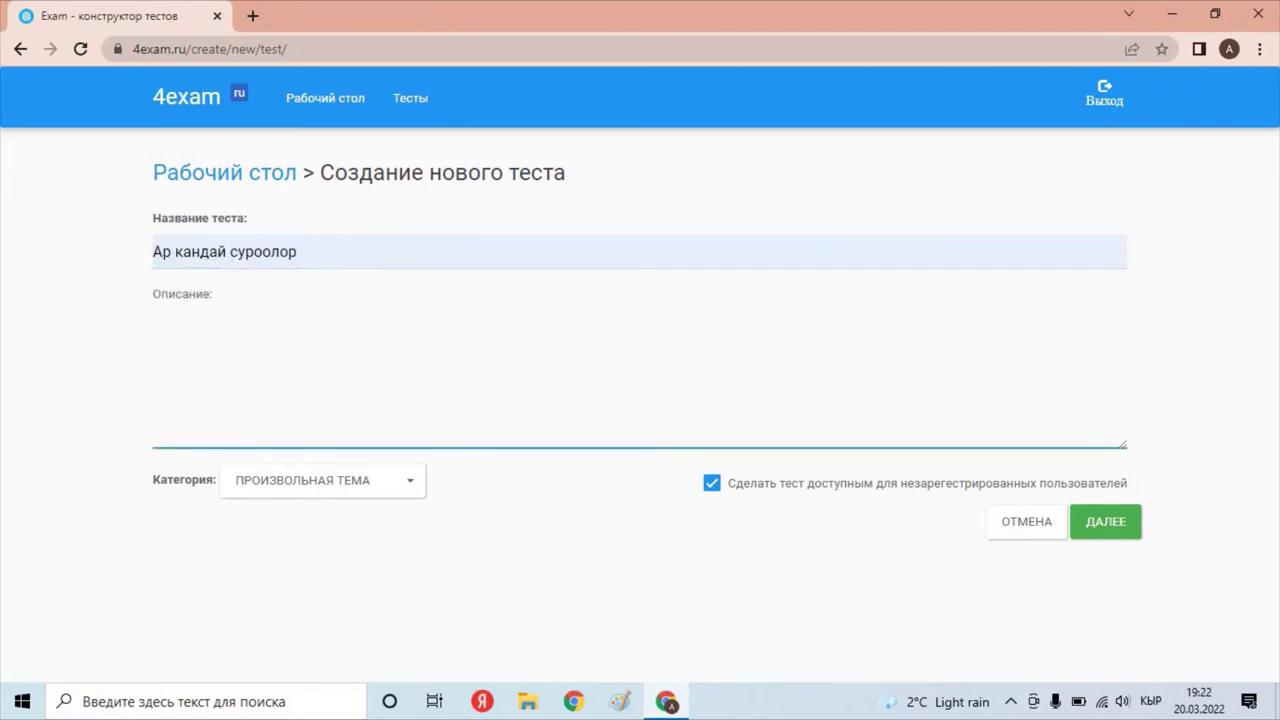
type("логикалык суро")
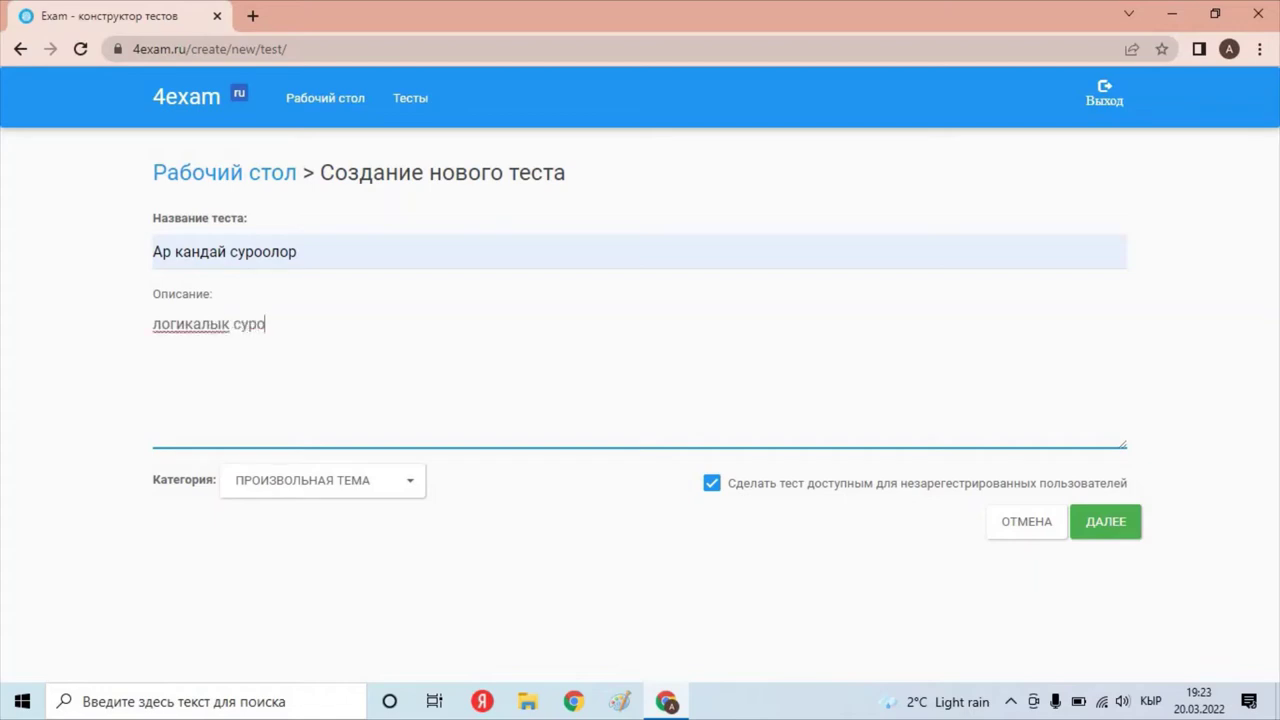
type("олорго жооп бергиле")
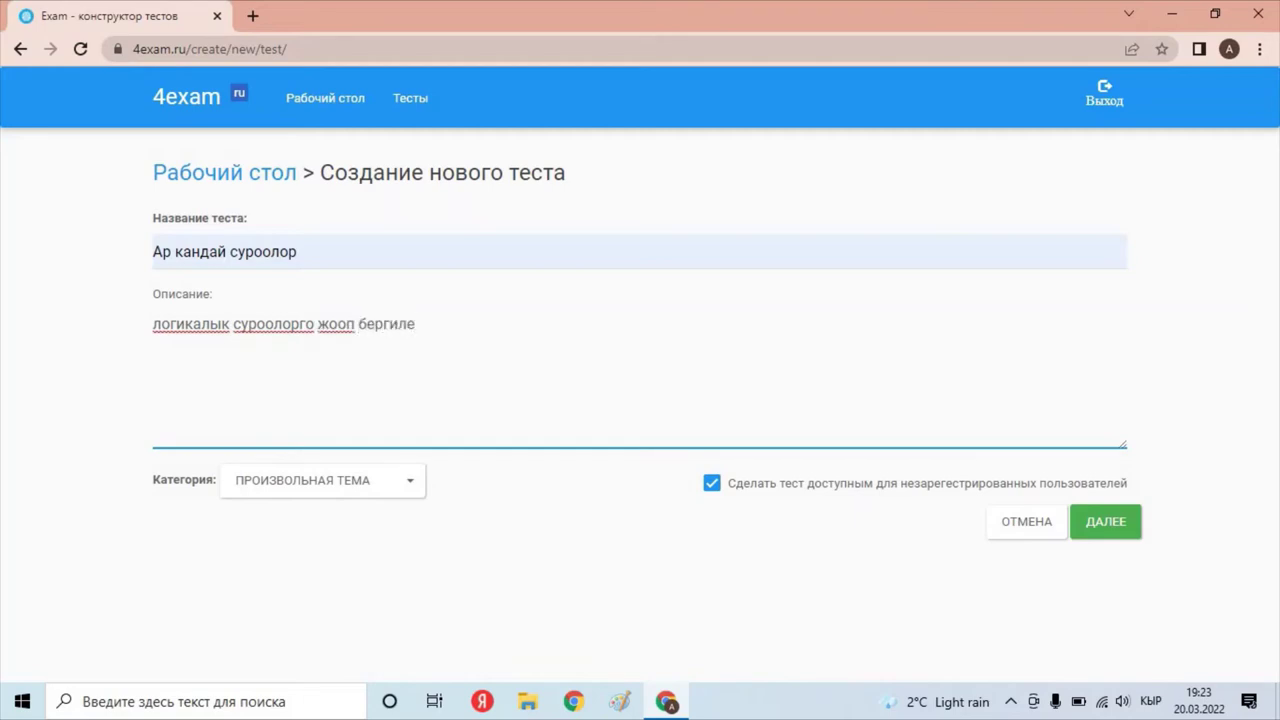
Keep the category Произвольная тема and continue to the Вопрос №1 editor.
left_click(322, 480)
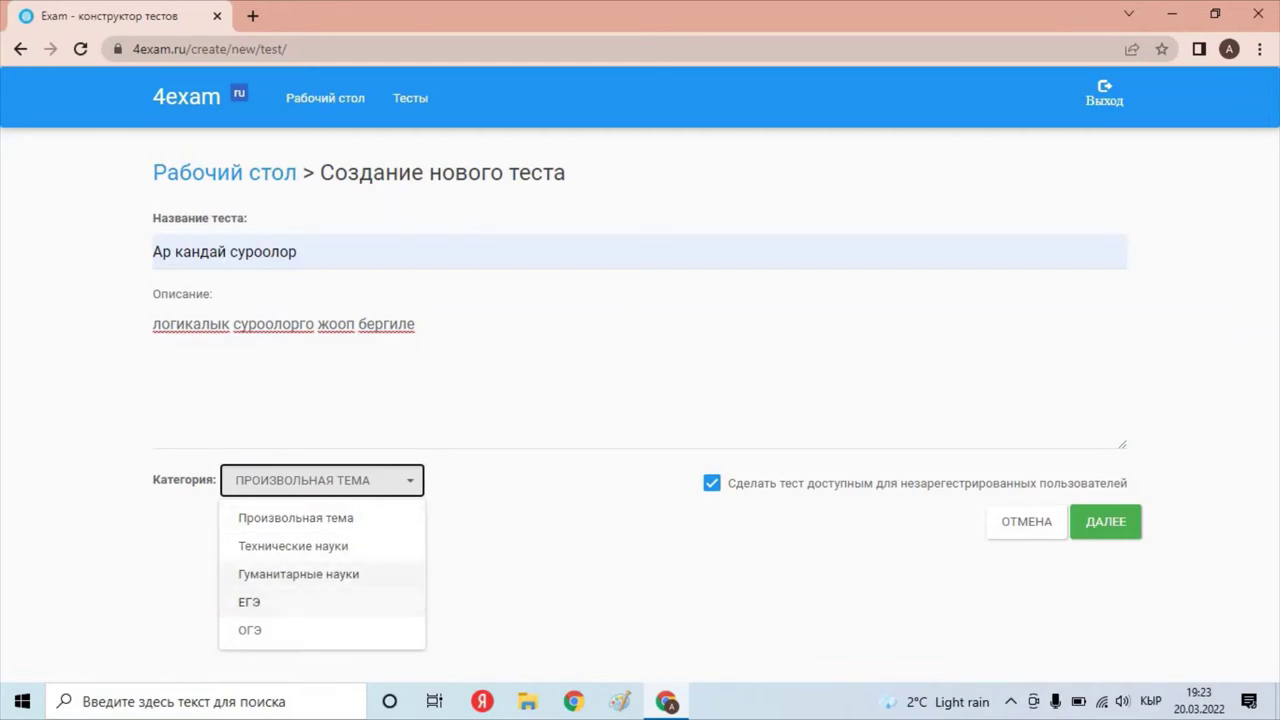
key("Escape")
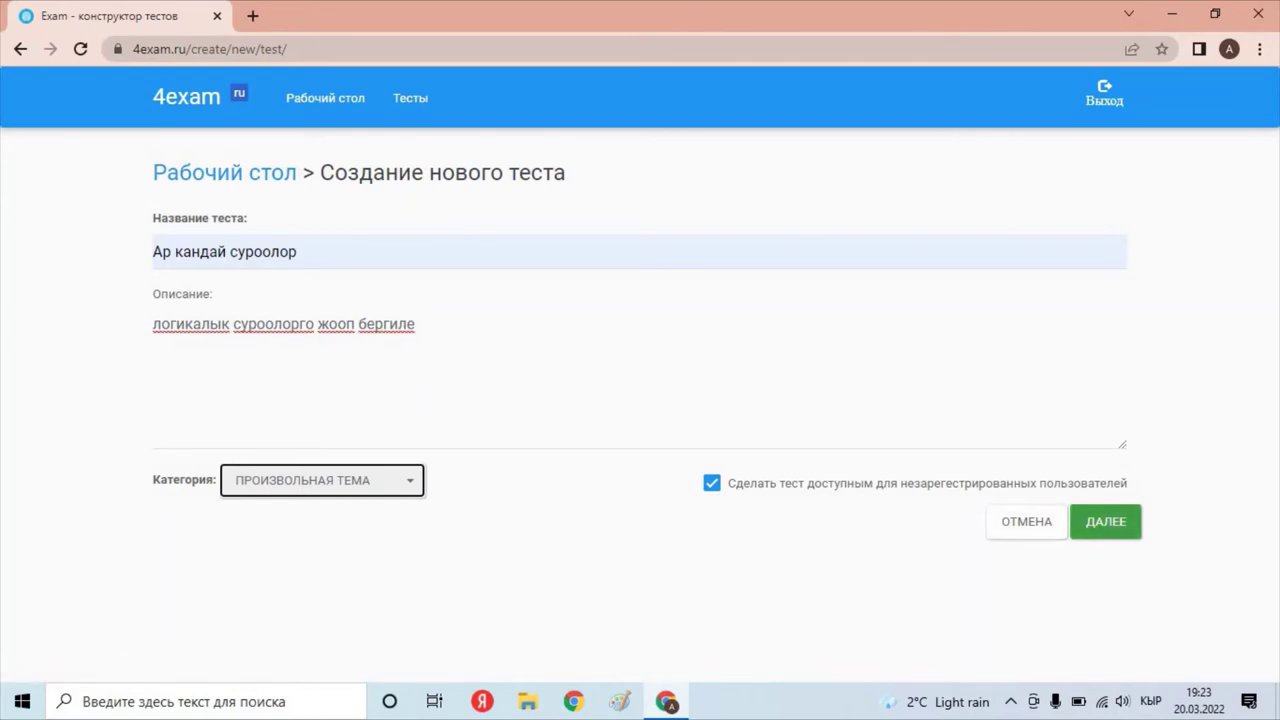
left_click(1105, 521)
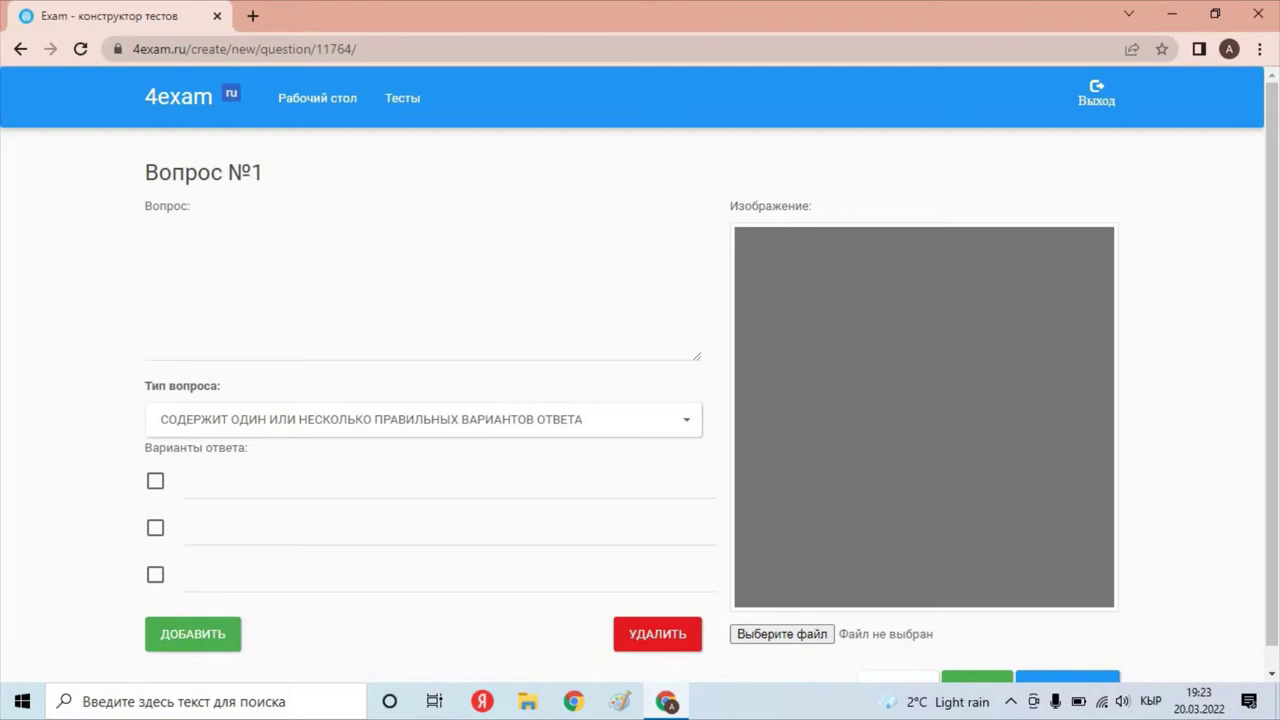
left_click(146, 237)
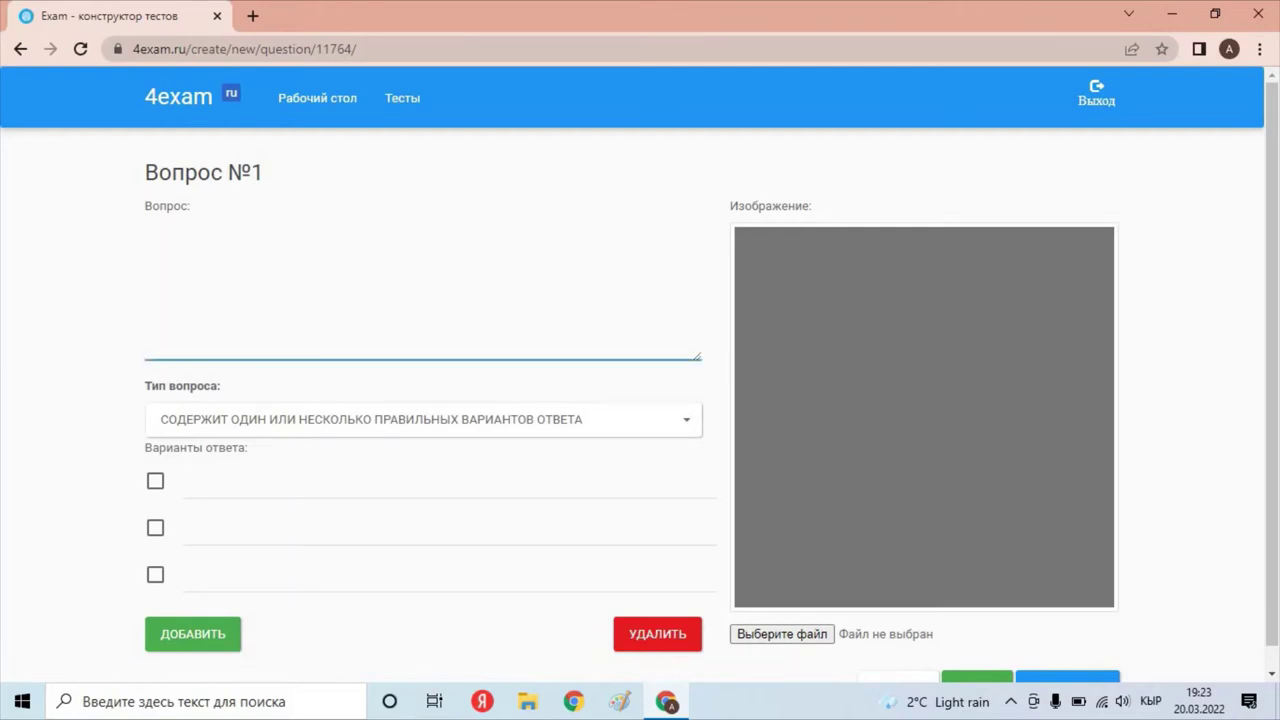
Write question '2+2*2+' with answers 6, 8, 4, mark 6 correct, and choose an image file.
type("2+2")
type("*2+")
left_click(300, 482)
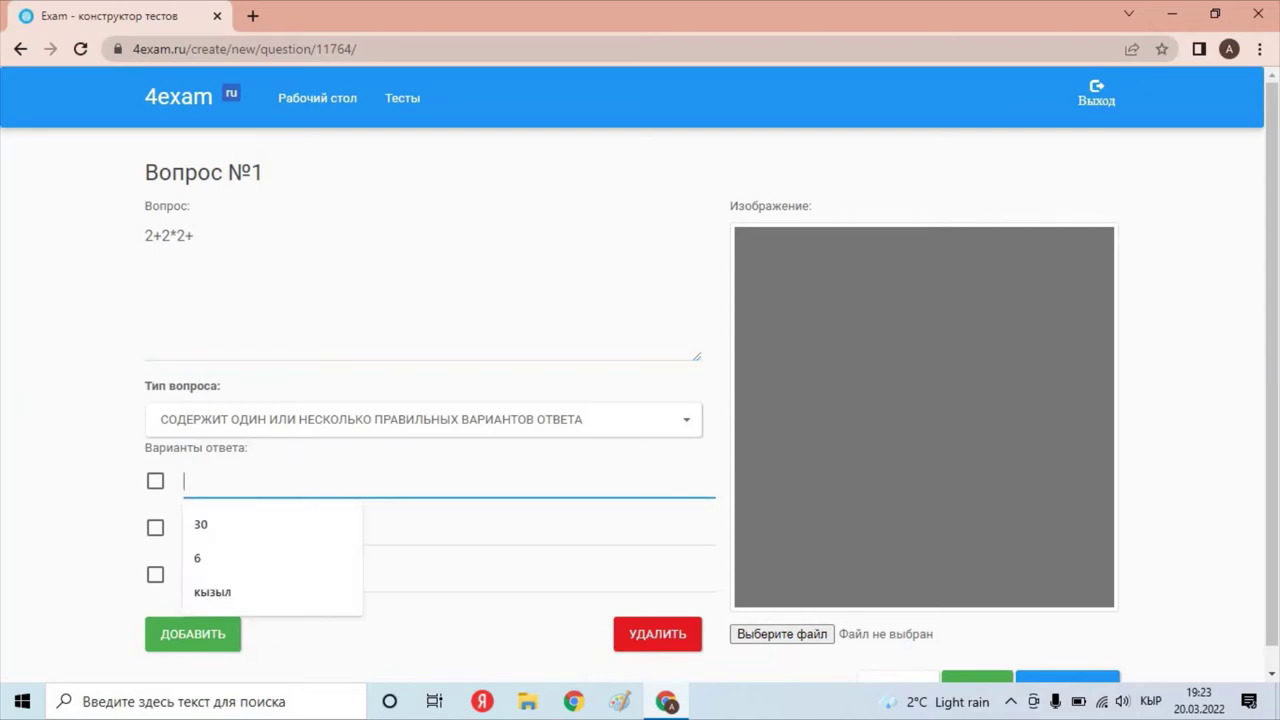
type("6")
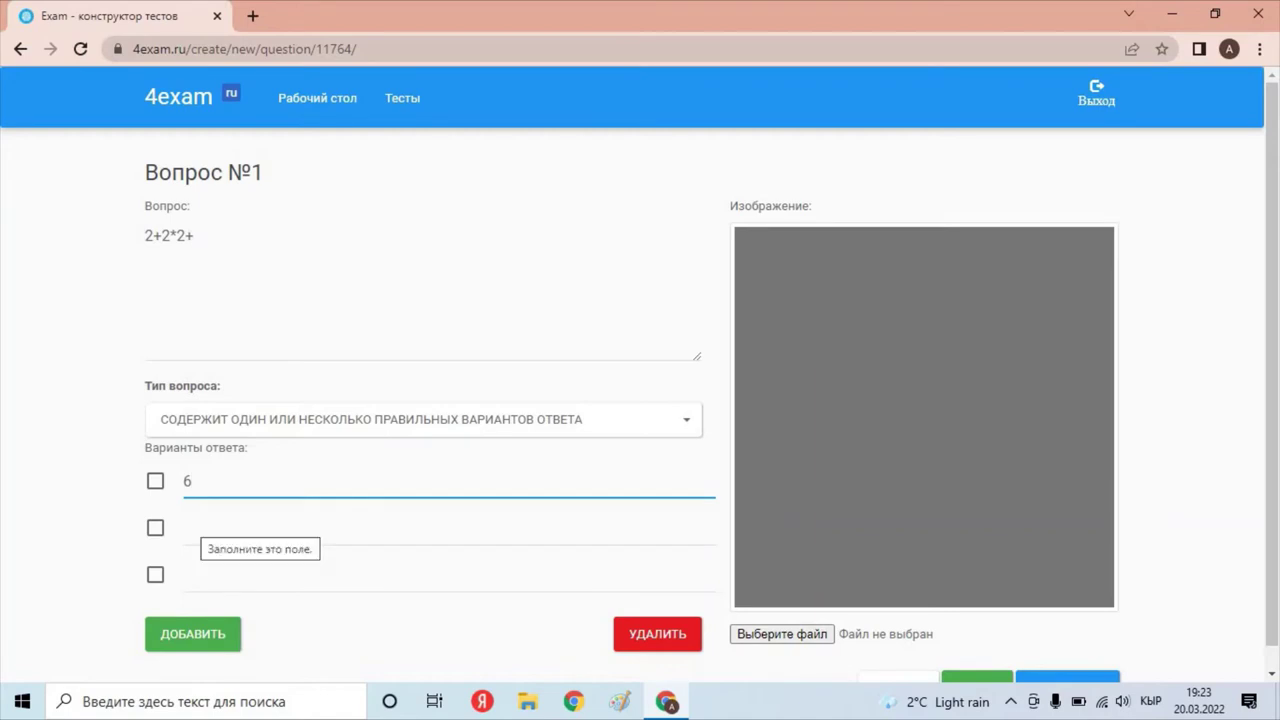
type("8")
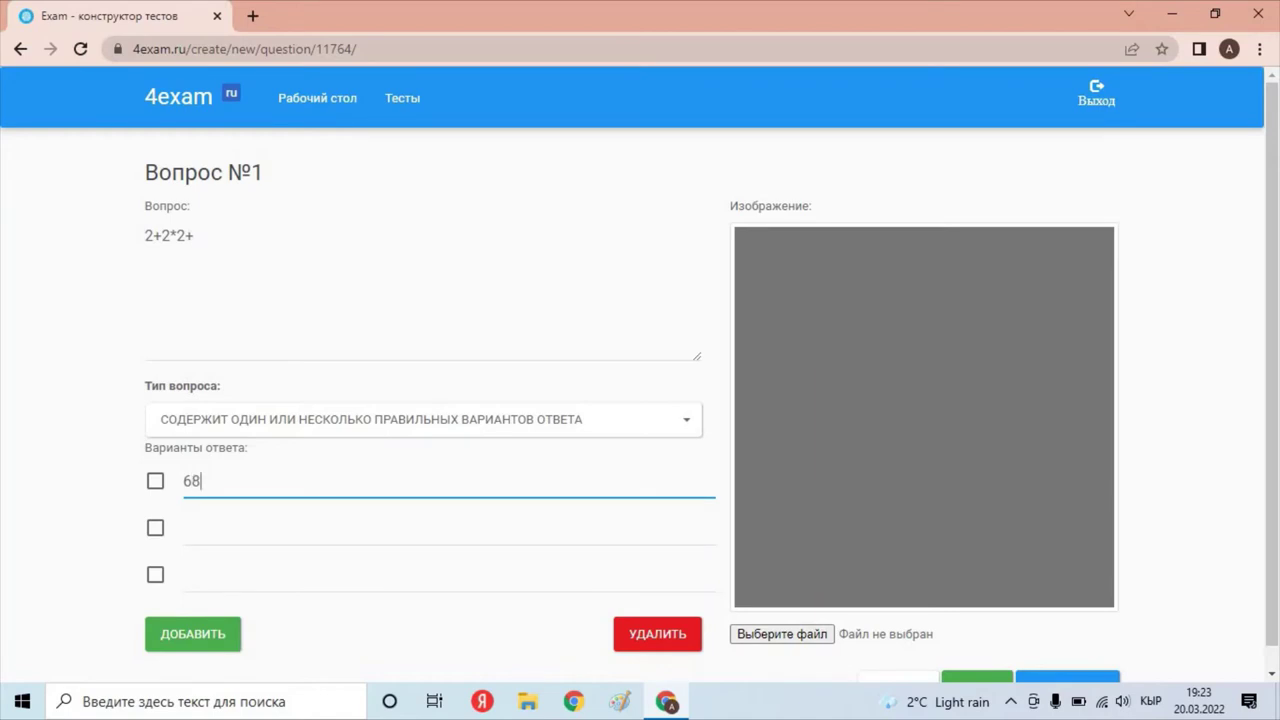
key("BackSpace")
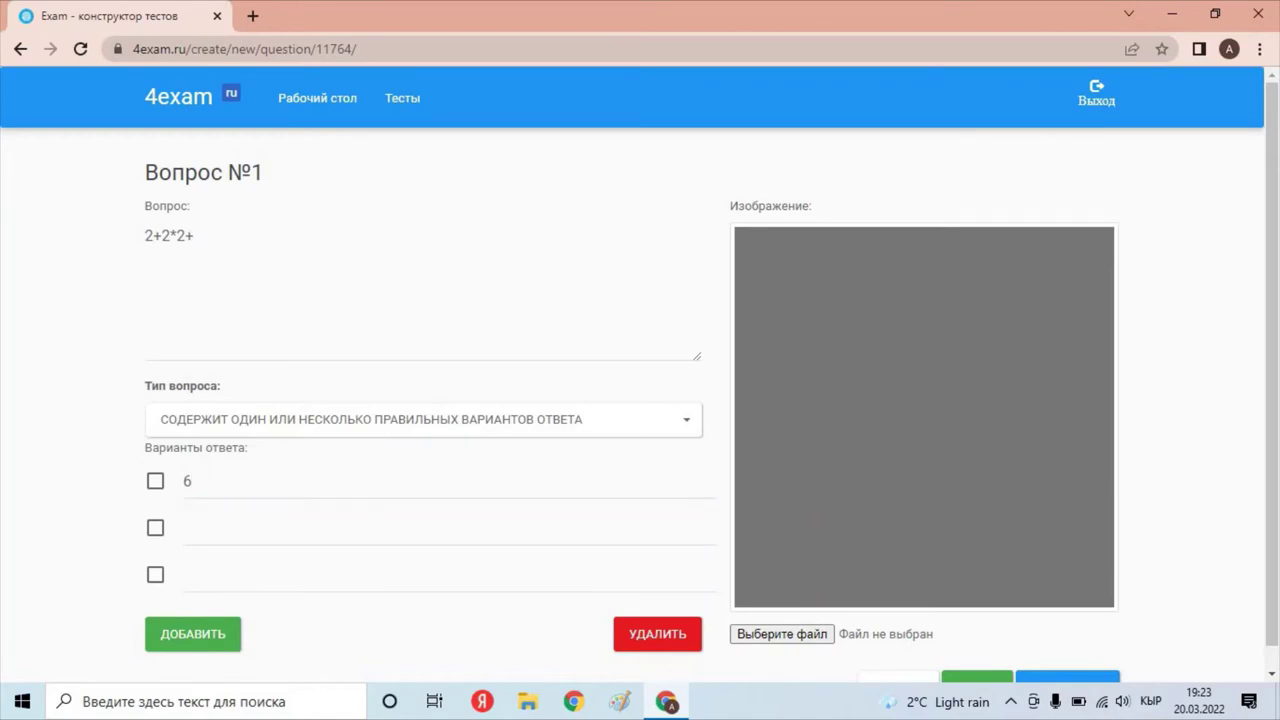
left_click(300, 527)
type("8")
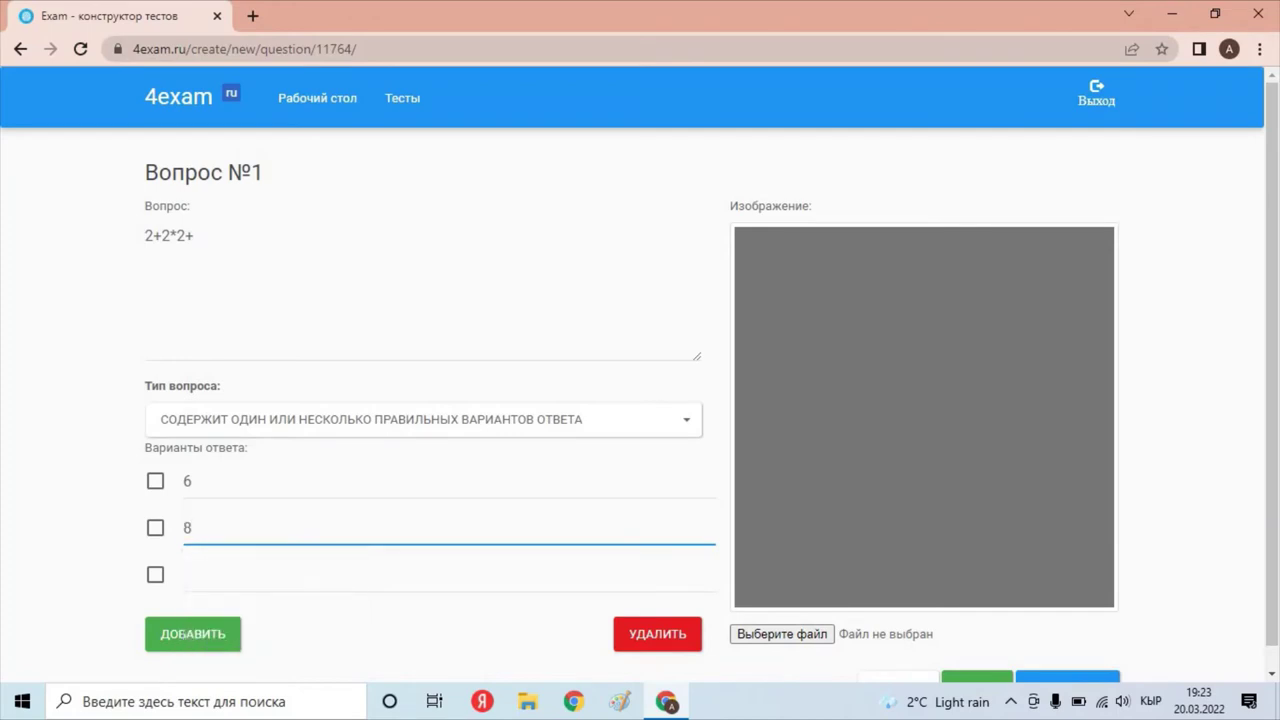
left_click(300, 574)
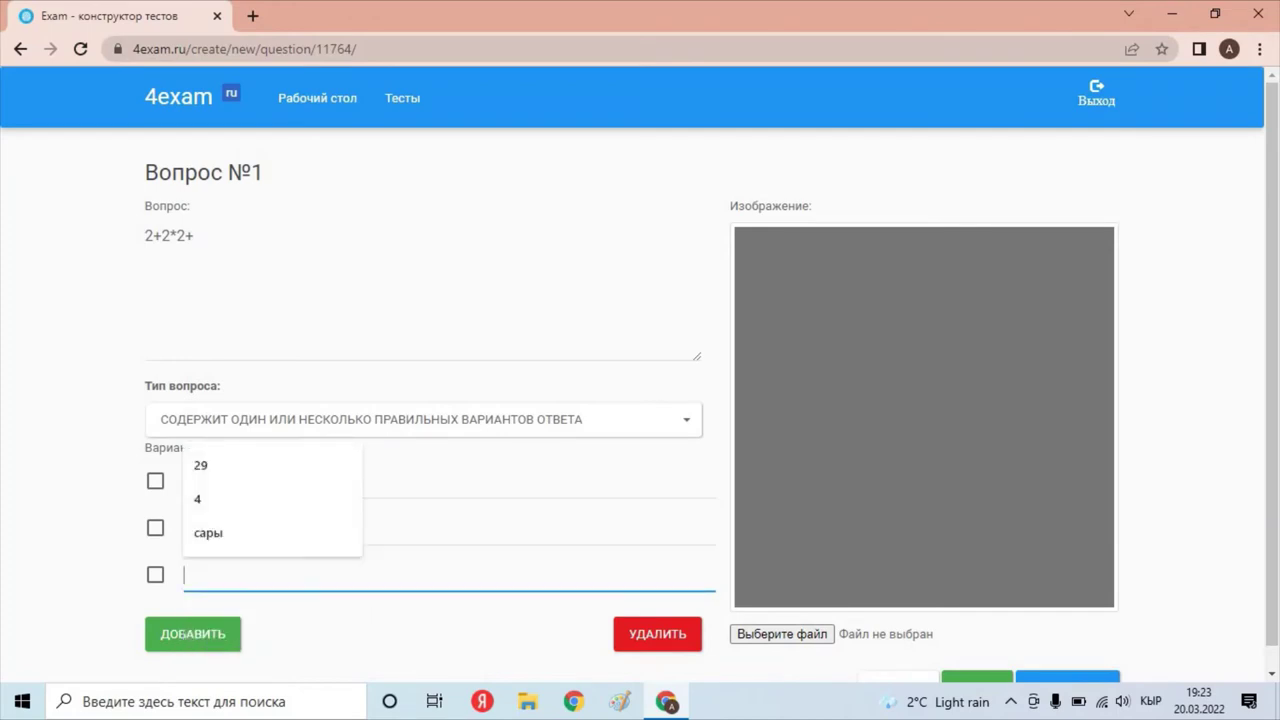
type("4")
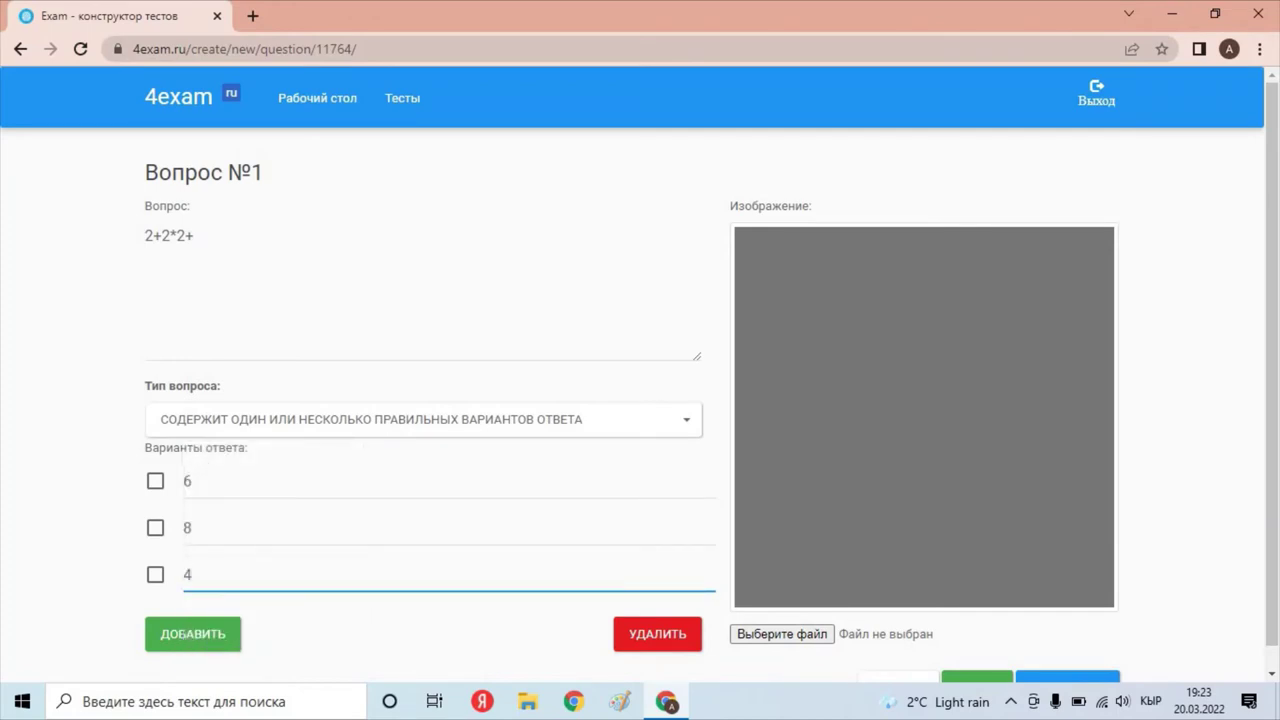
left_click(155, 481)
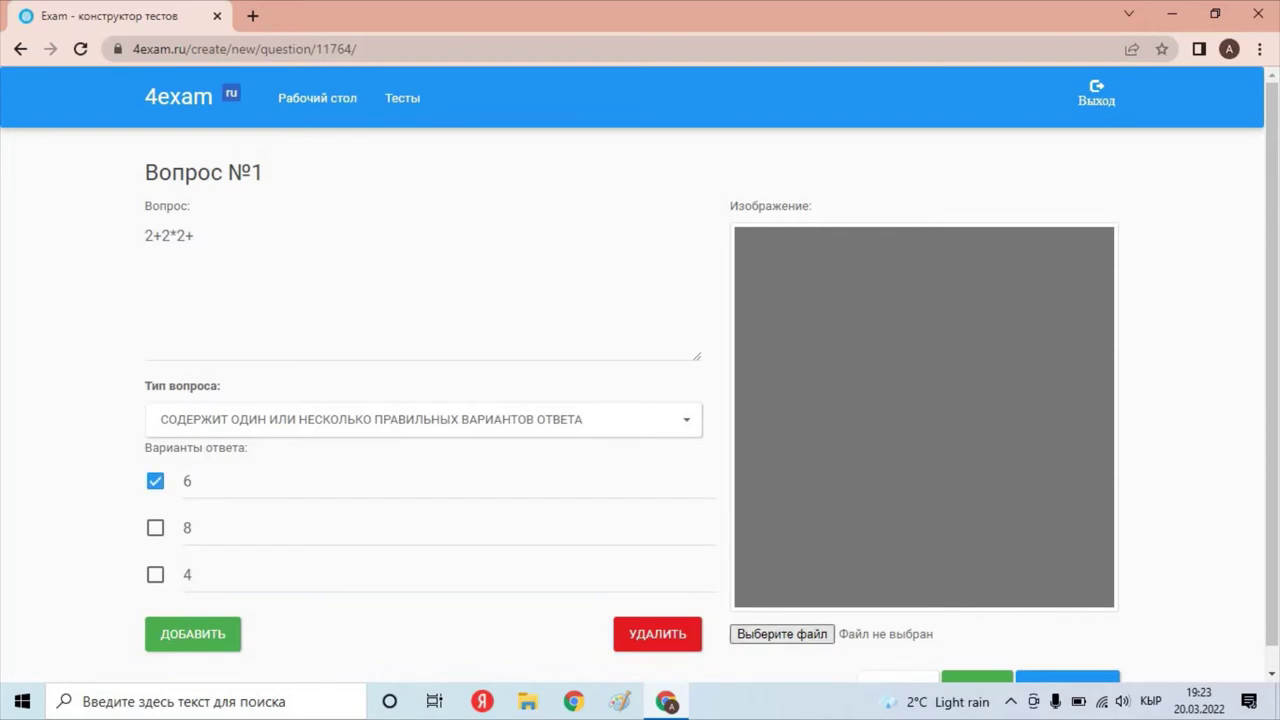
left_click(781, 634)
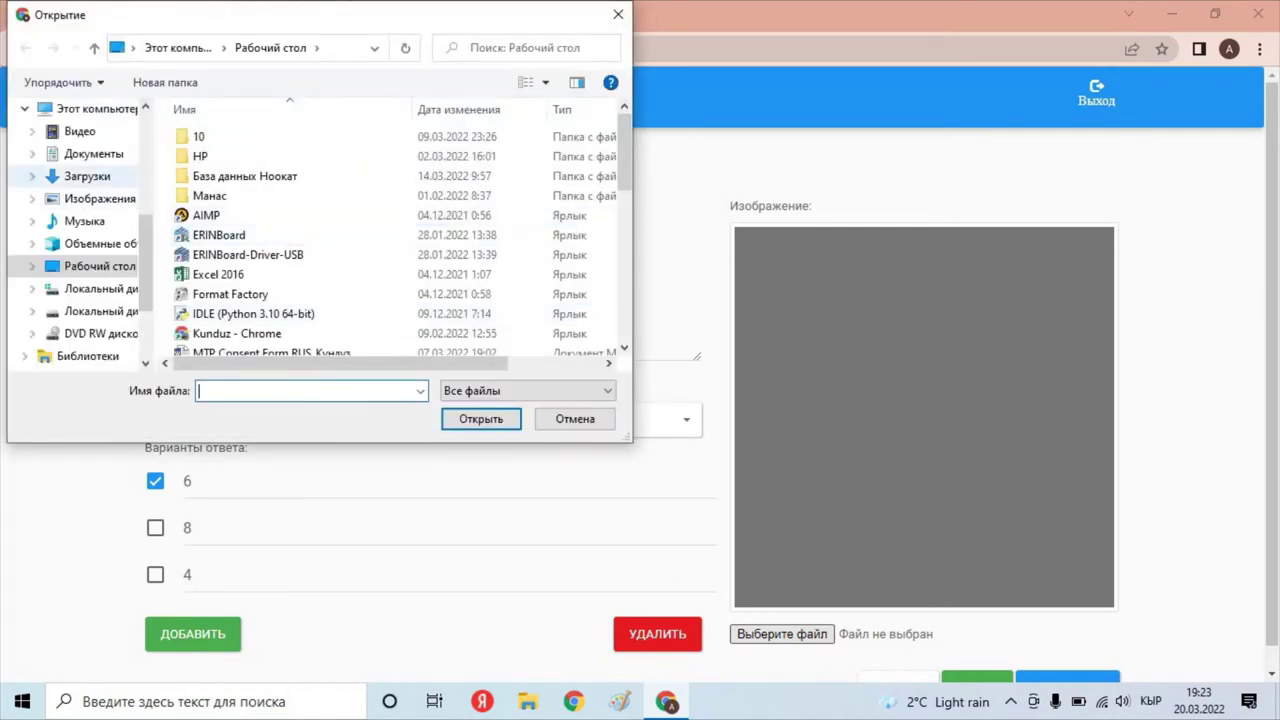
Attach img17.jpg from Загрузки as the question image and save question 1 with ДАЛЕЕ.
left_click(87, 176)
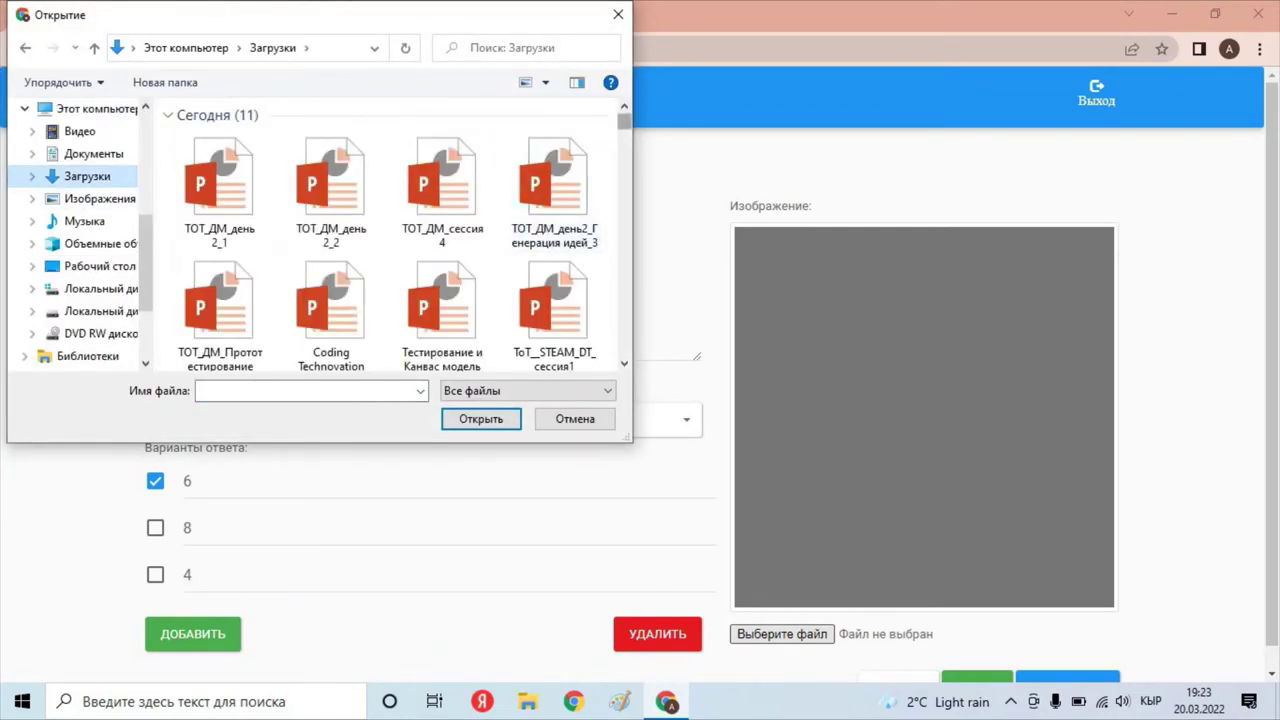
scroll(624, 130, "down", 5)
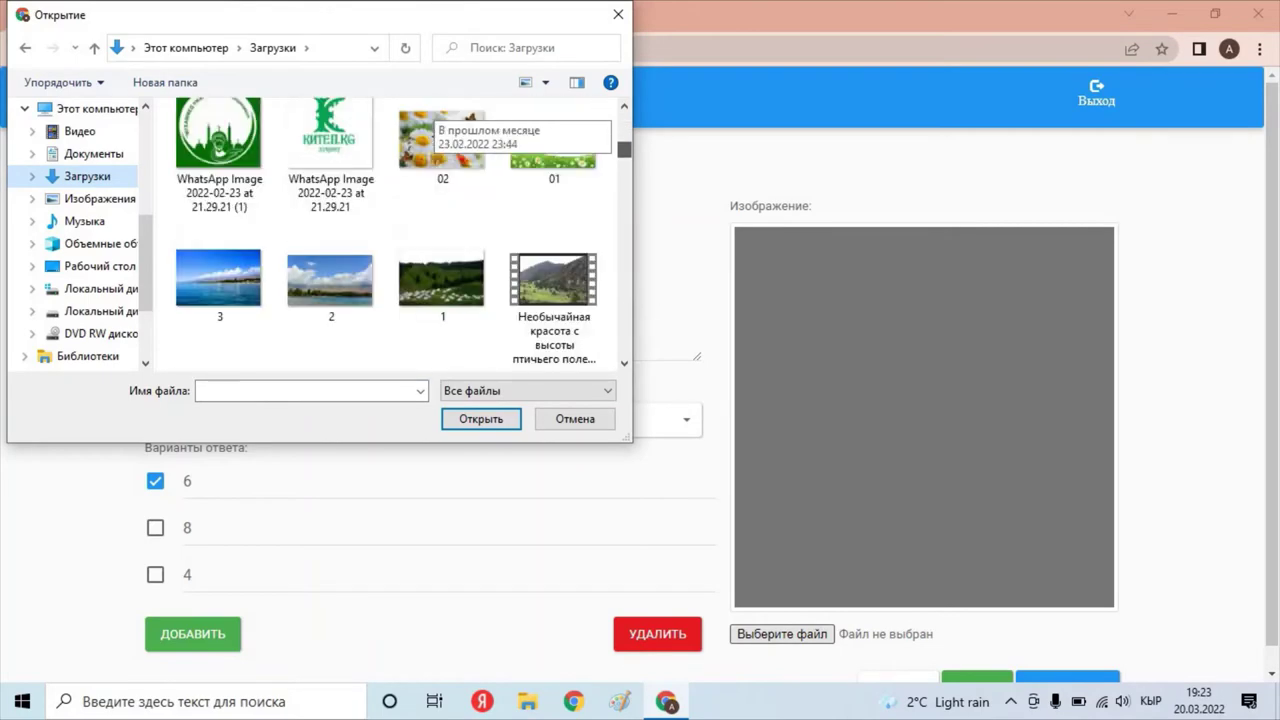
left_click_drag(624, 150, 624, 315)
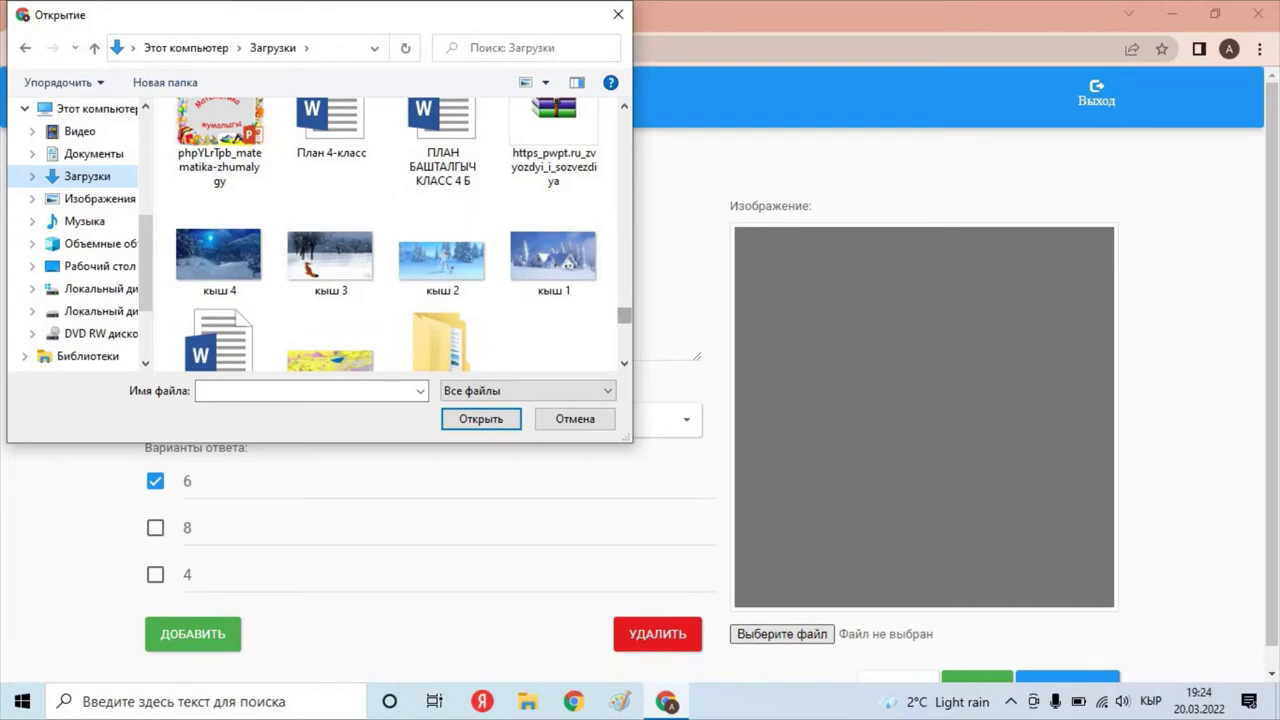
left_click_drag(624, 315, 624, 307)
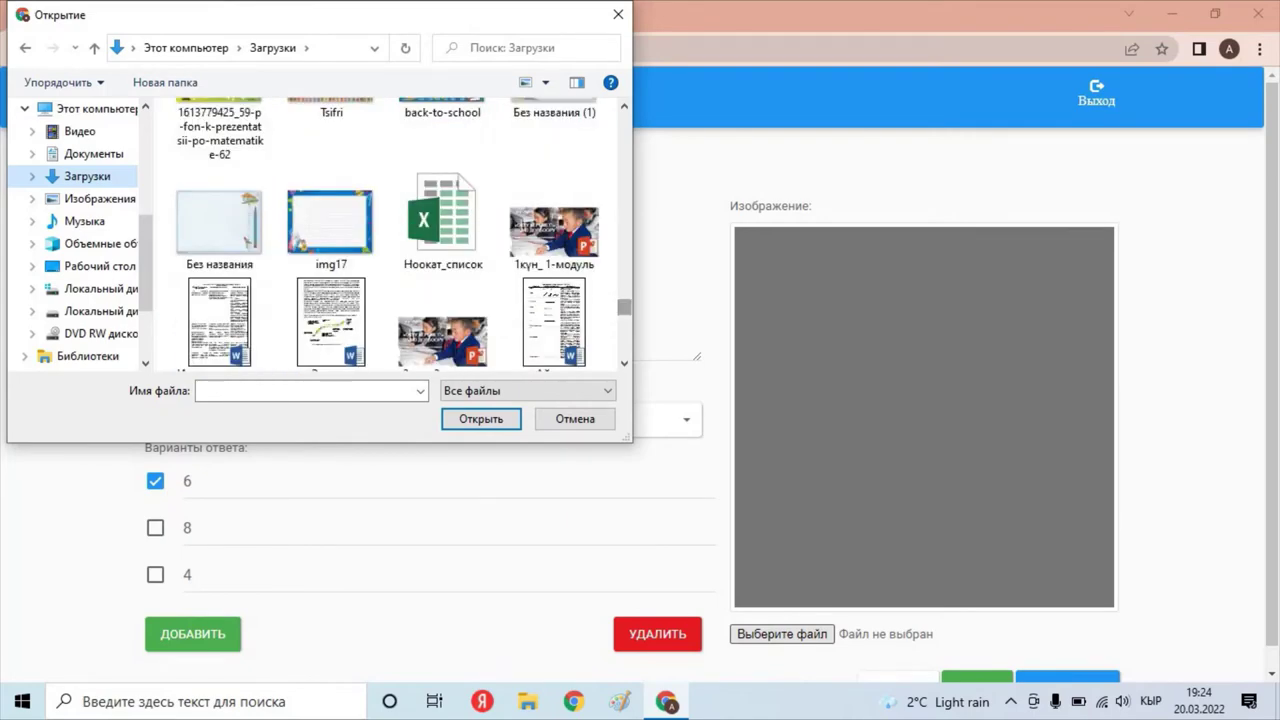
left_click(331, 222)
key("Return")
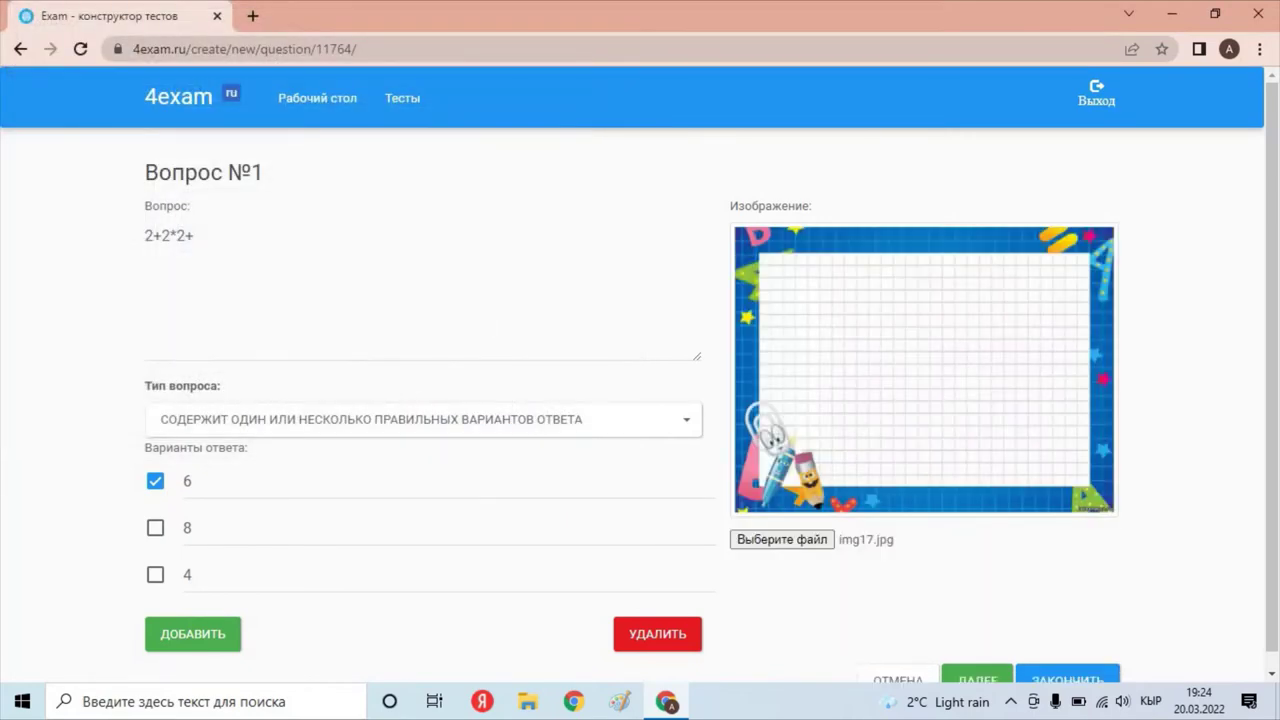
scroll(640, 374, "down", 1)
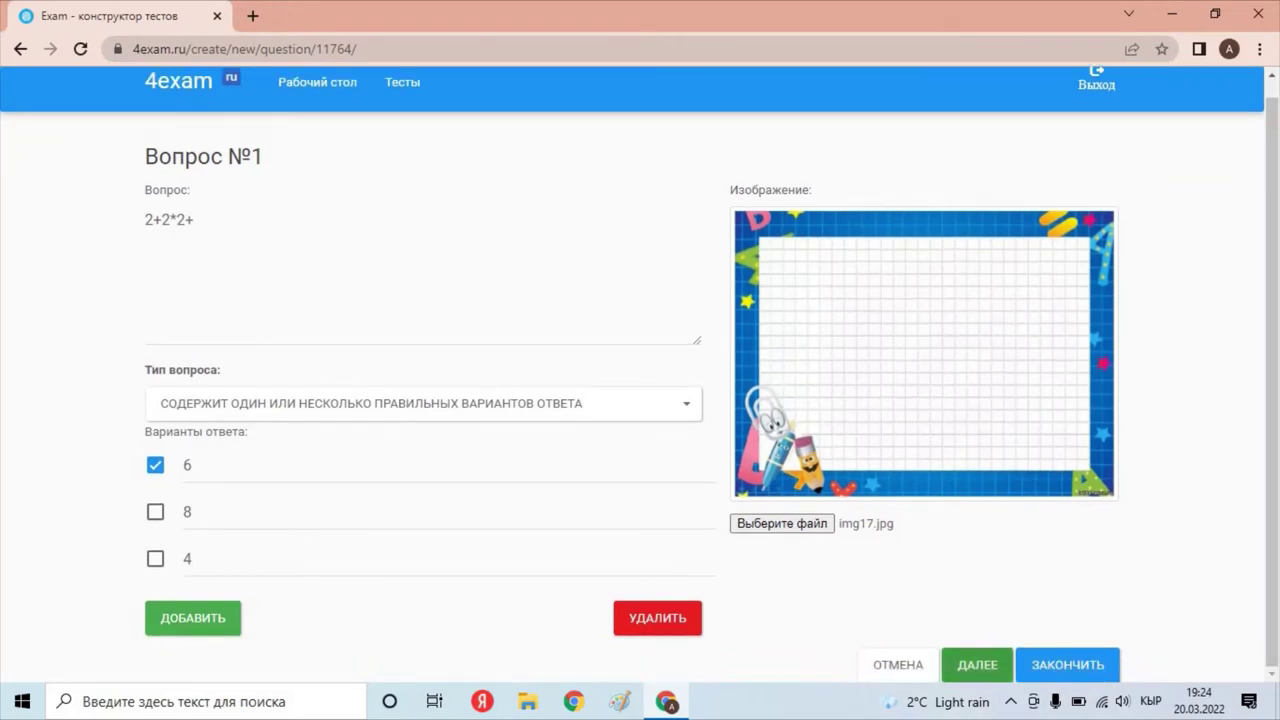
left_click(977, 665)
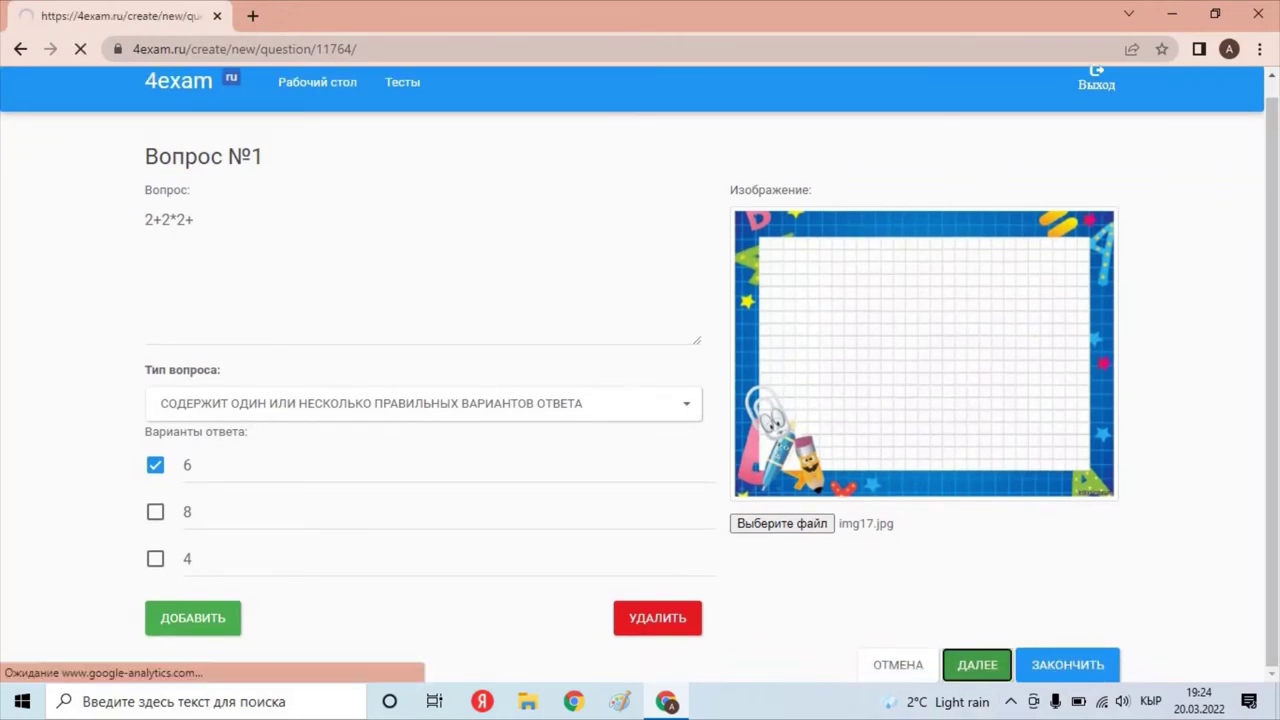
Write question 2 'Кундун тусү кандай?' with first answer сары.
left_click(146, 237)
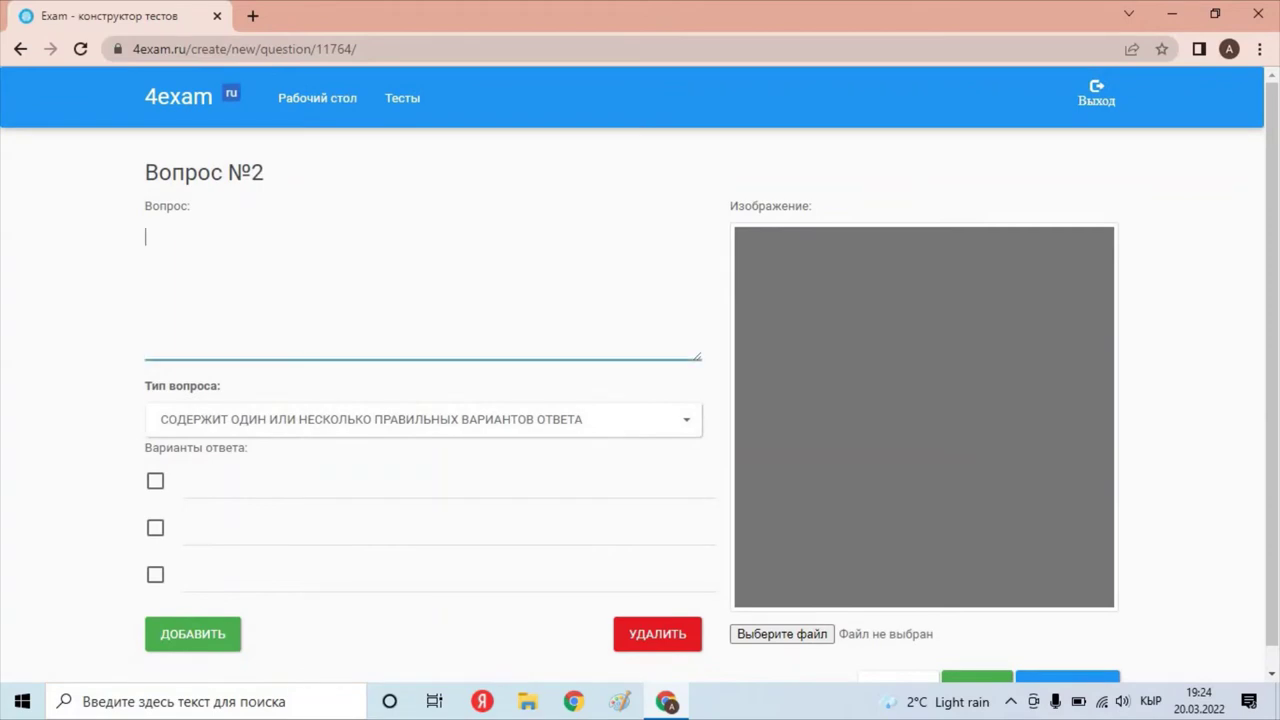
type("К")
type("ундун ту")
type("сү канда")
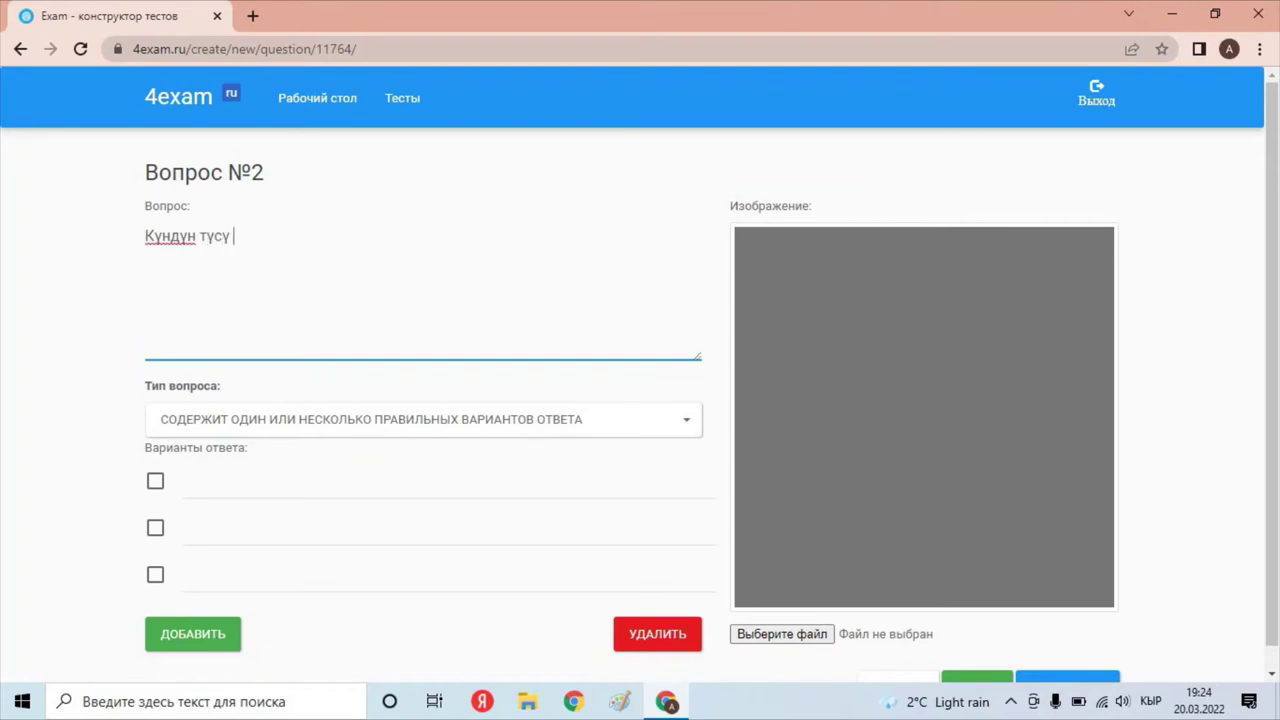
type("й?")
left_click(300, 481)
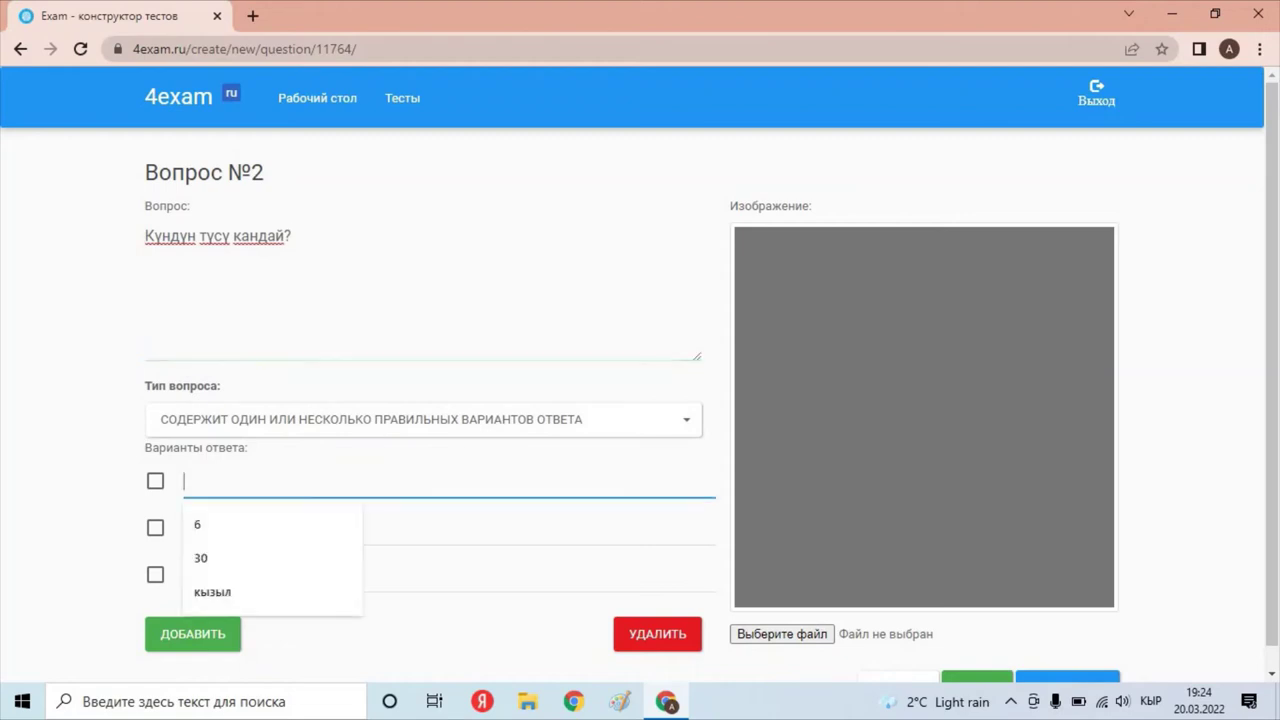
type("сары")
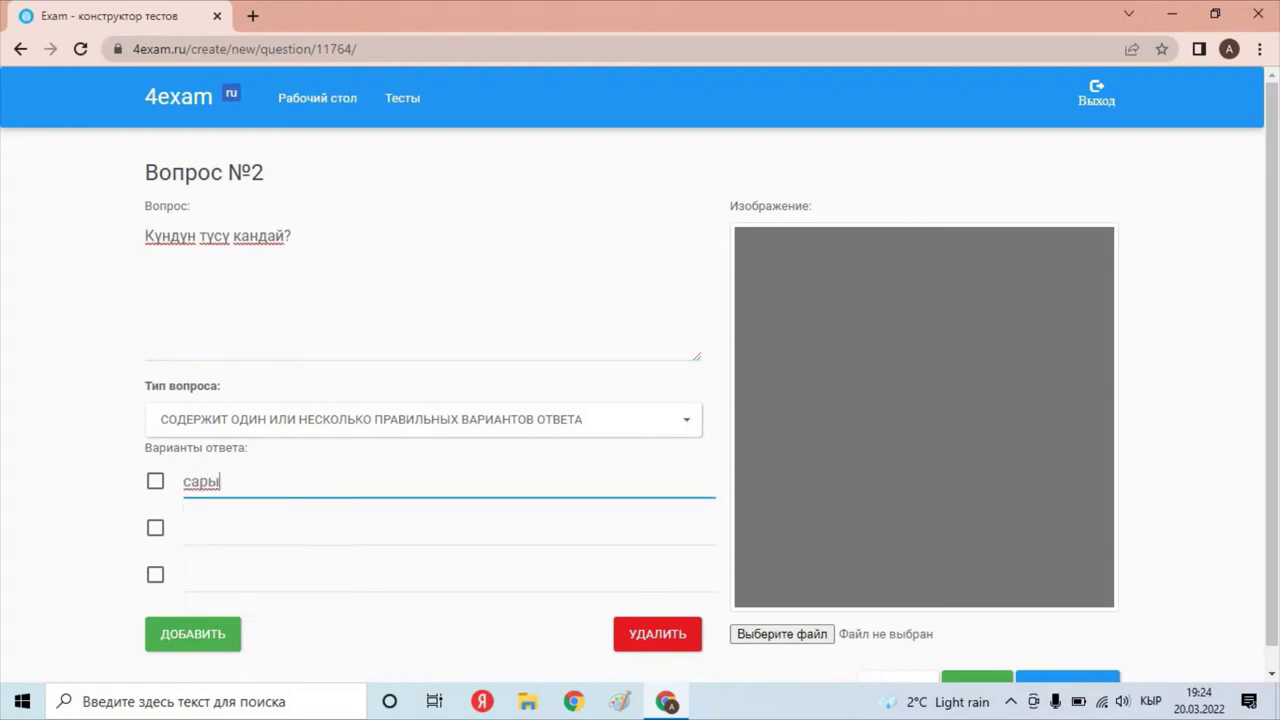
Add answers ак, кызыл and a fourth row көк, and mark сары as correct.
left_click(300, 527)
type("ак")
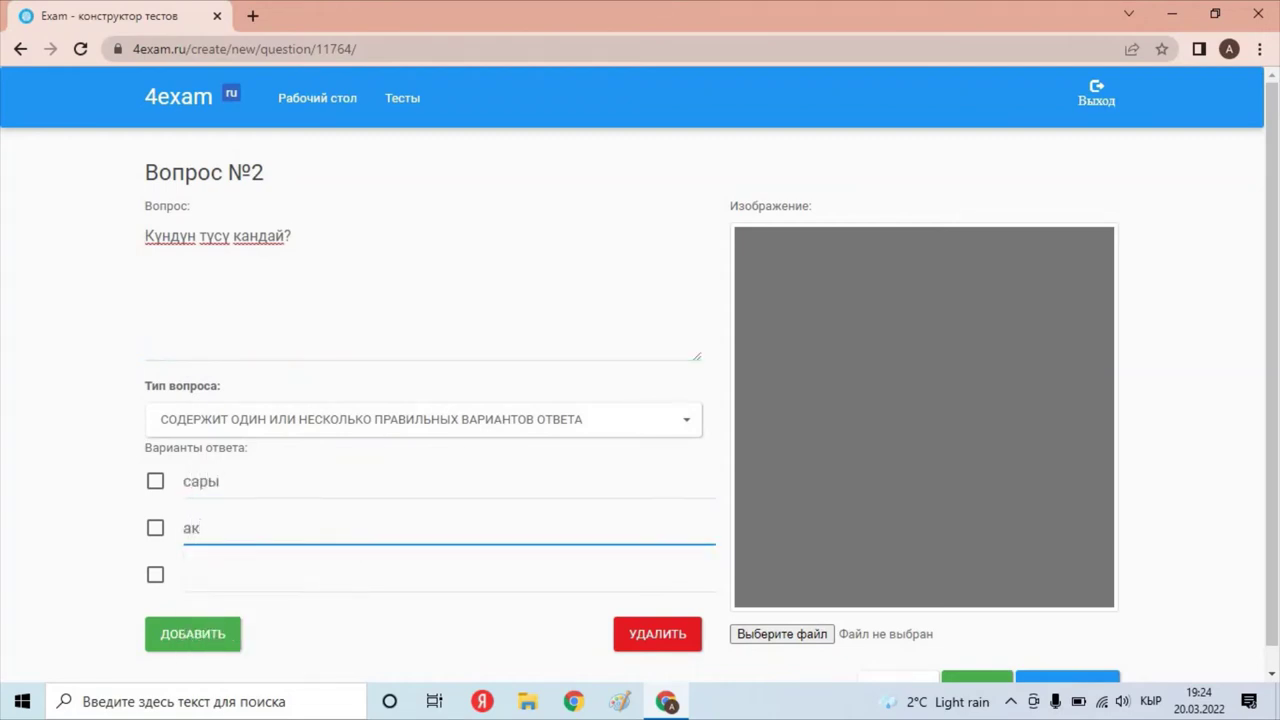
type("кызыл")
key("BackSpace")
key("BackSpace")
key("BackSpace")
key("BackSpace")
key("BackSpace")
left_click(200, 575)
type("кызыл")
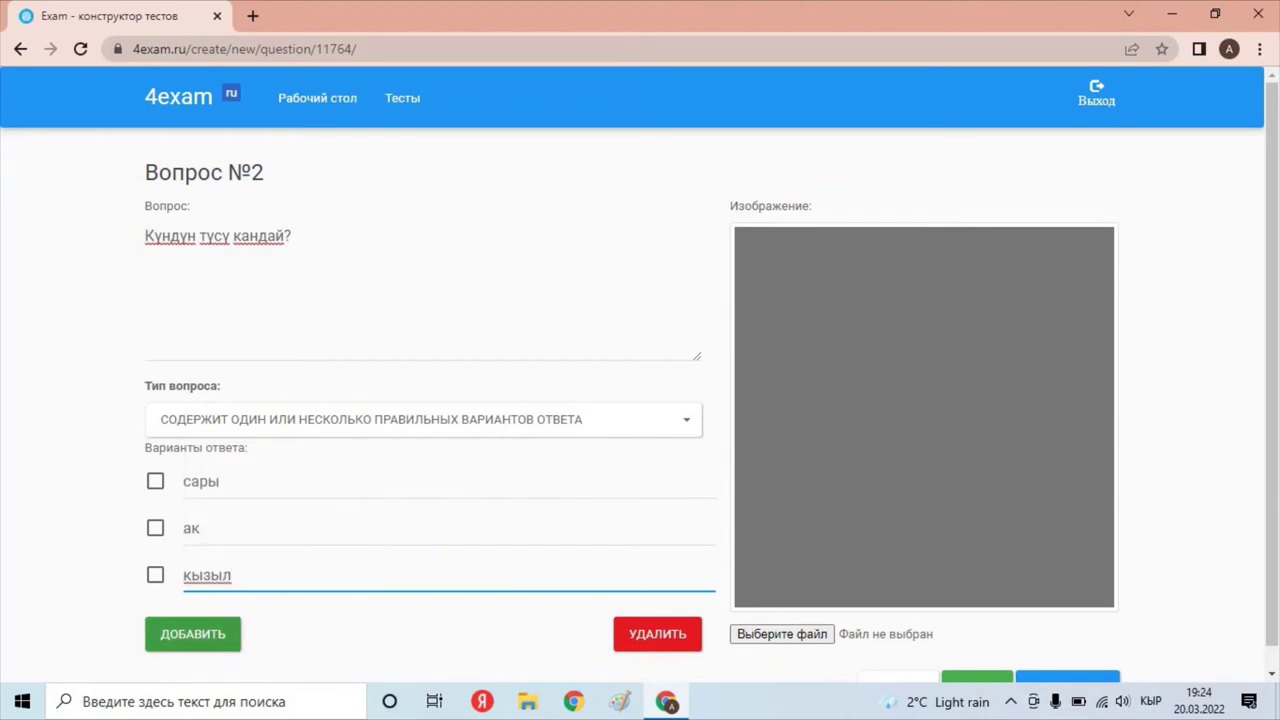
left_click(193, 633)
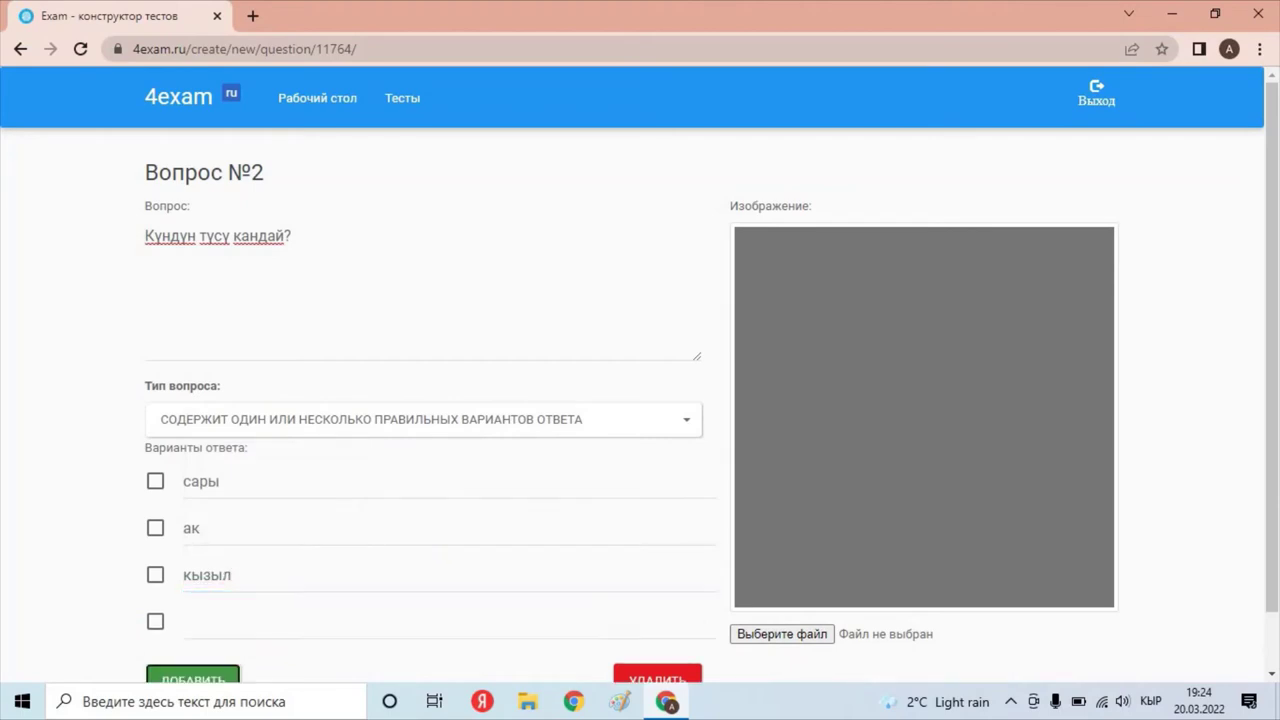
left_click(190, 621)
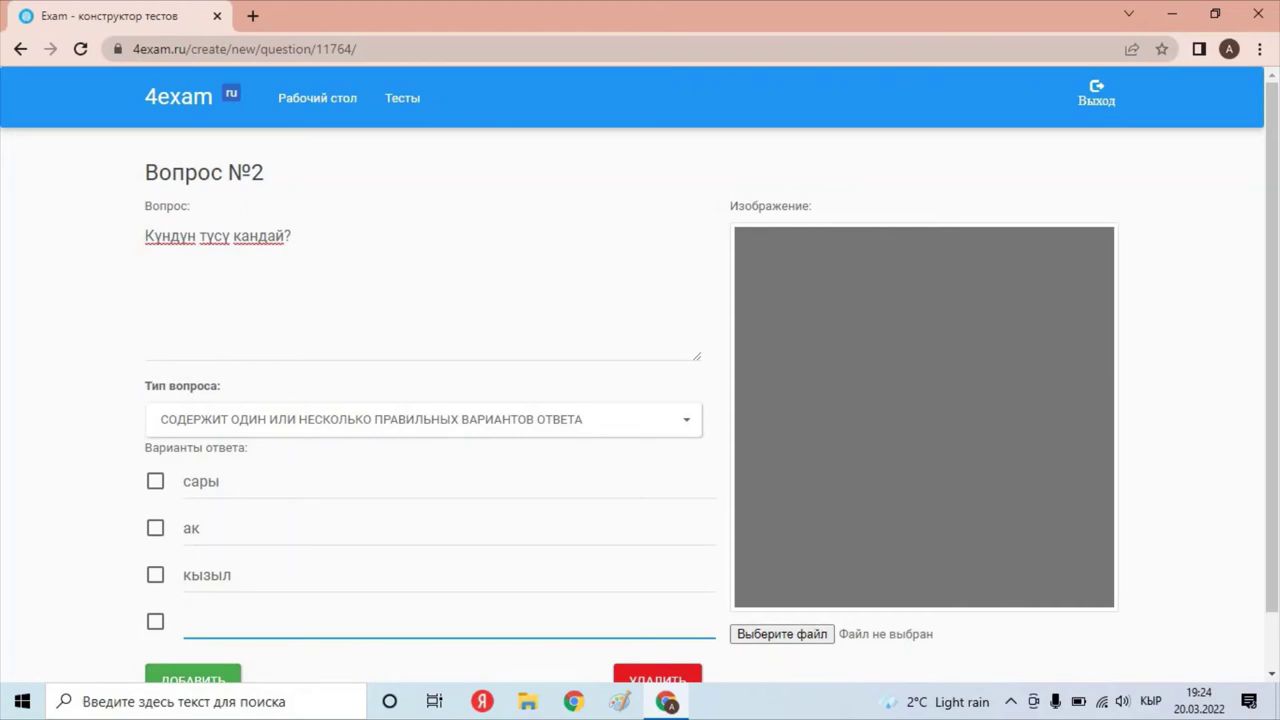
type("көк")
scroll(640, 366, "down", 1)
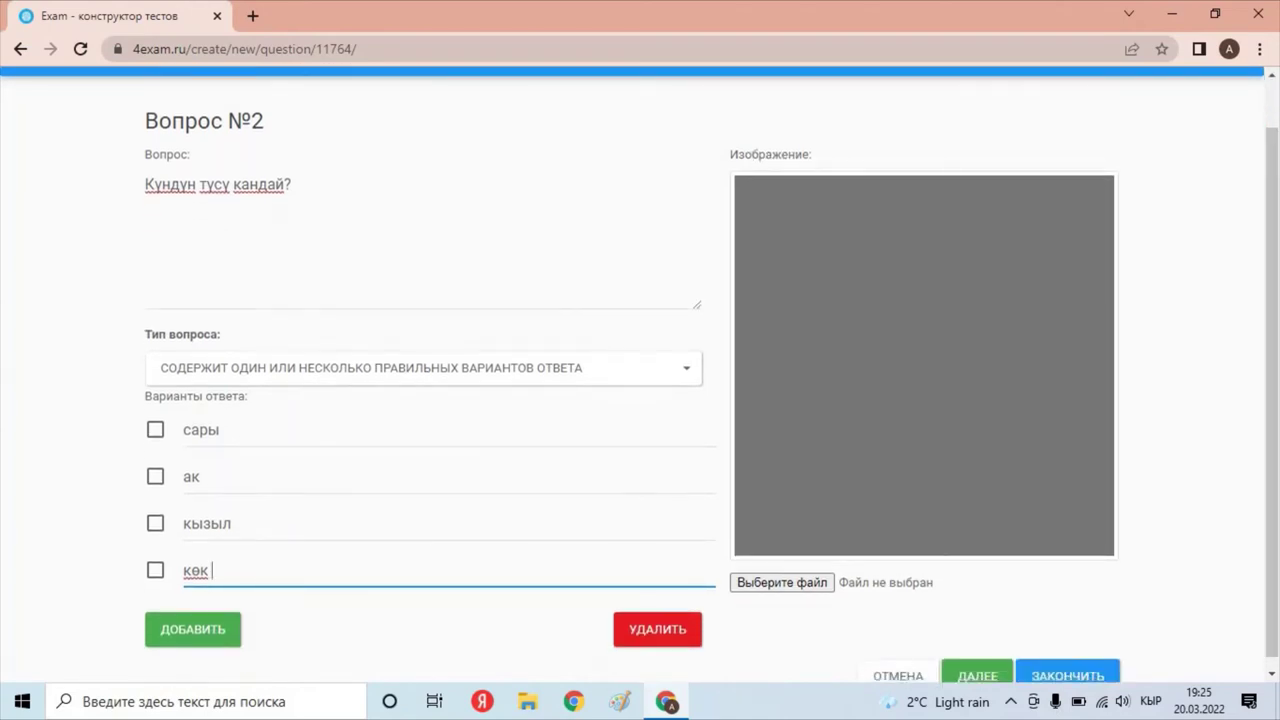
left_click(155, 429)
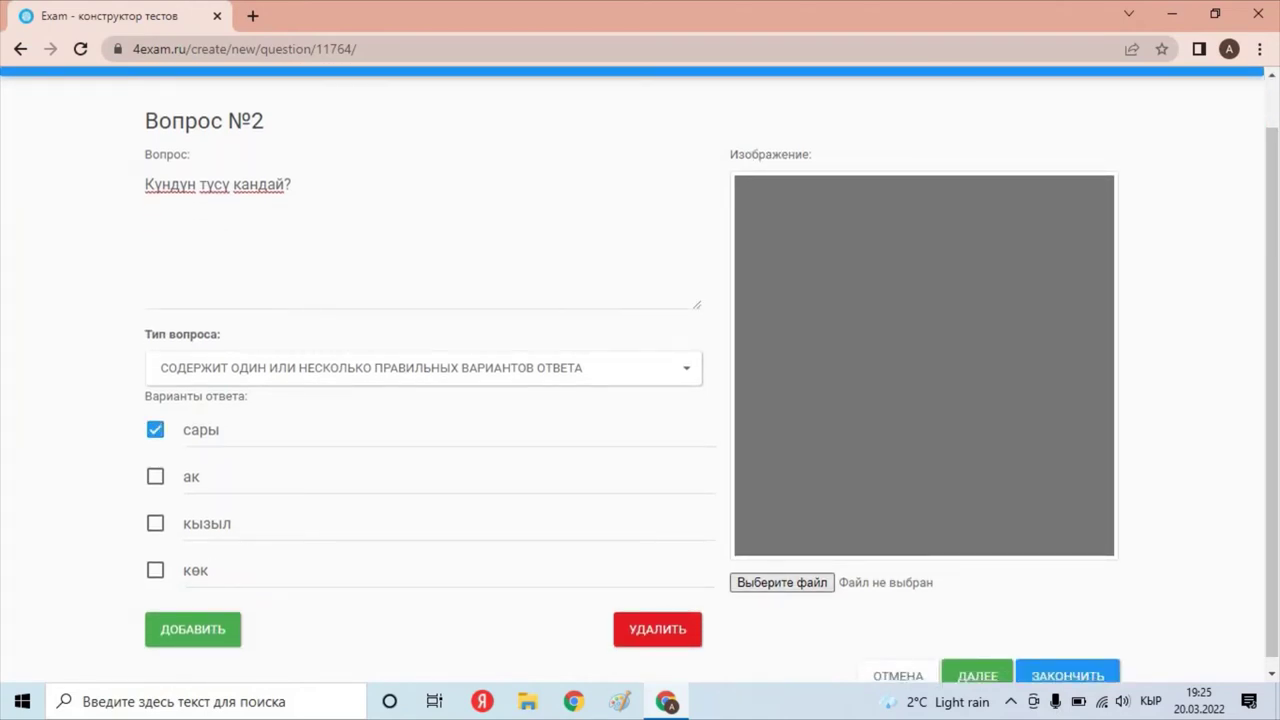
left_click(782, 582)
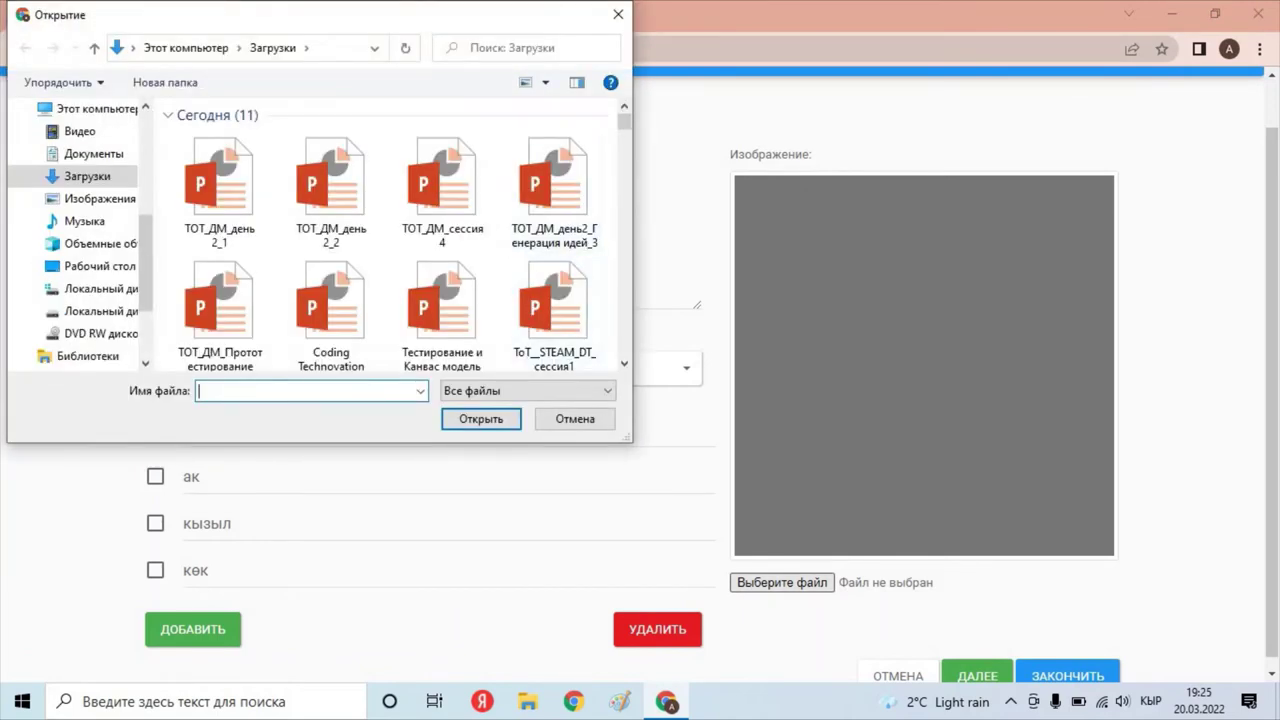
Attach the butterflies picture 02.gif to question 2 and save it, moving to question 3.
scroll(440, 120, "down", 8)
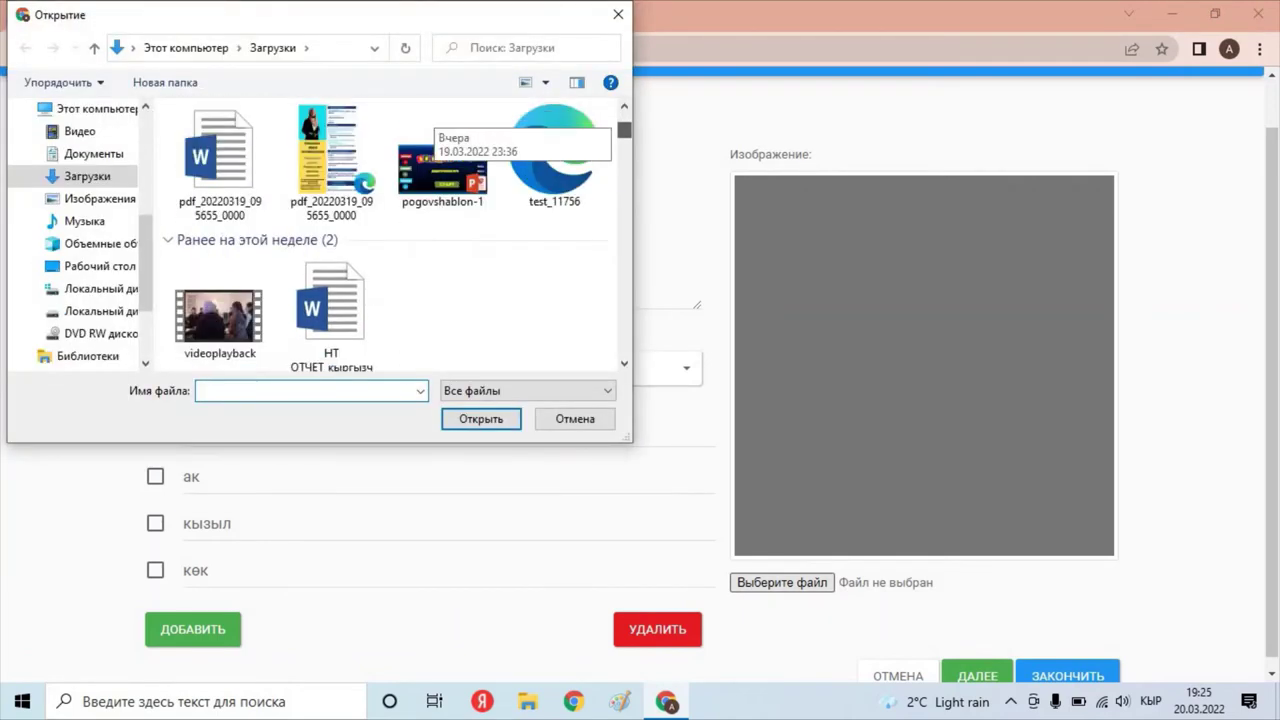
scroll(440, 130, "down", 4)
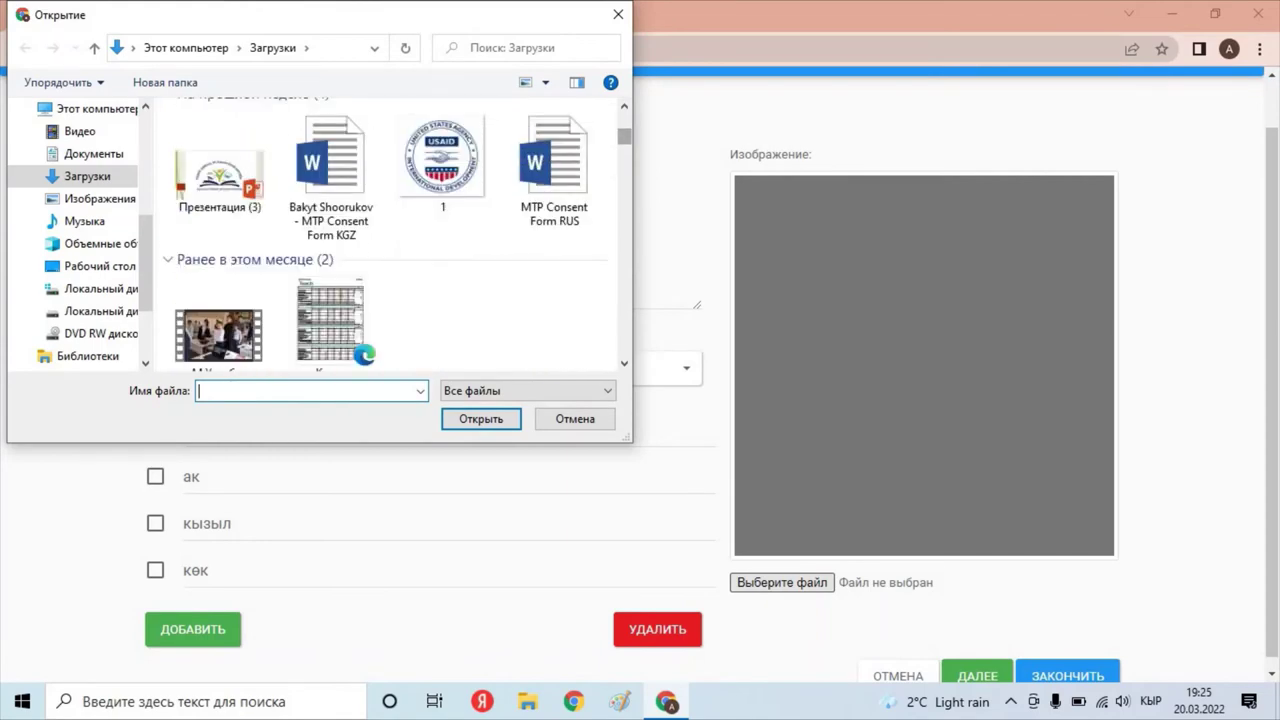
scroll(440, 130, "down", 6)
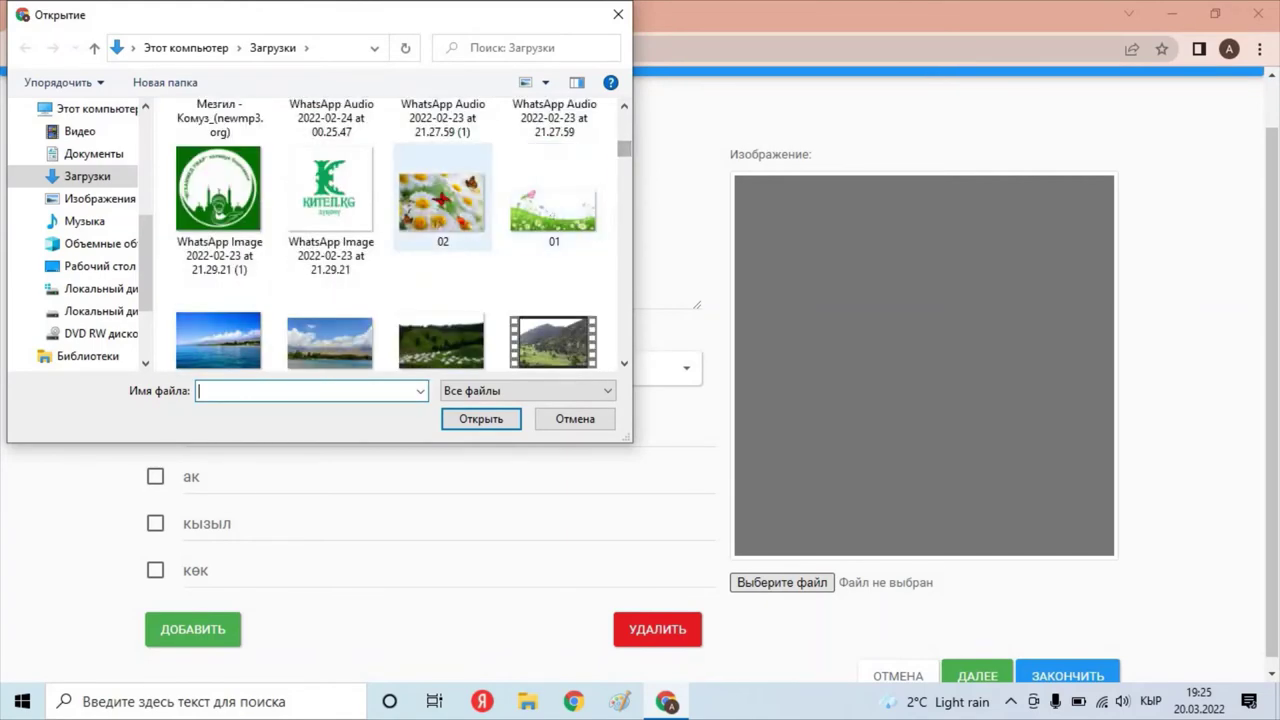
double_click(441, 205)
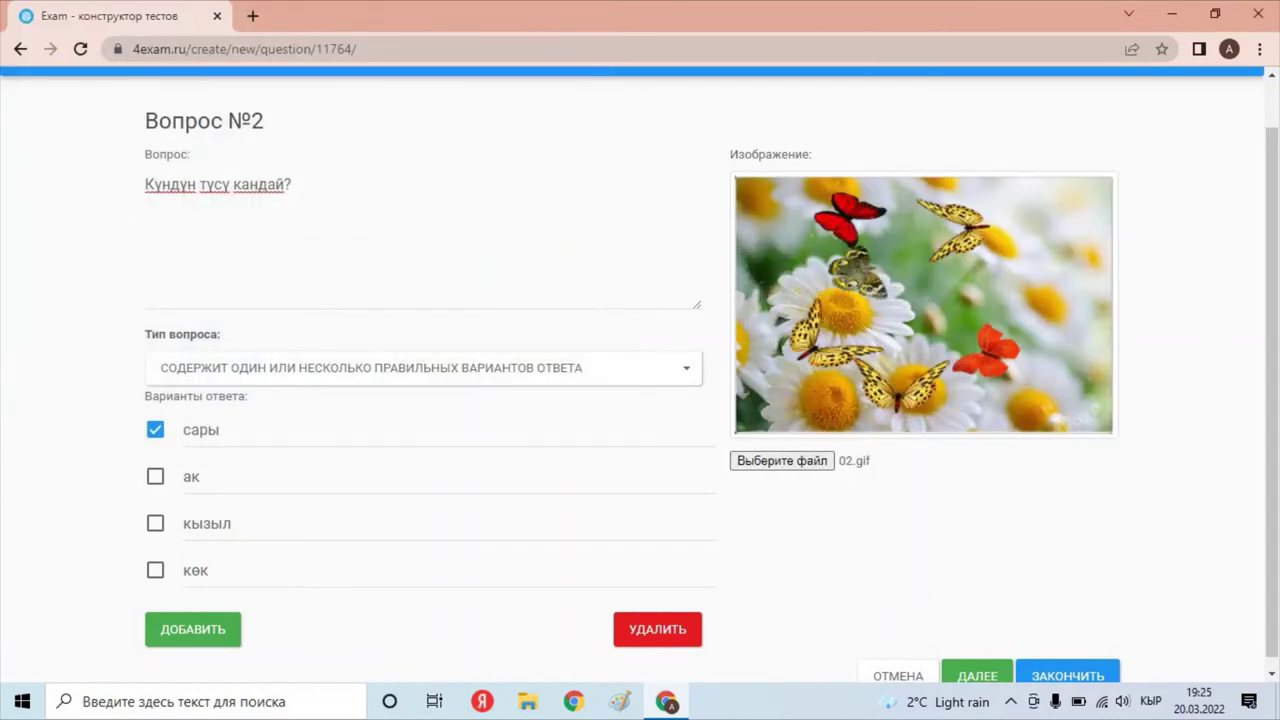
left_click(977, 675)
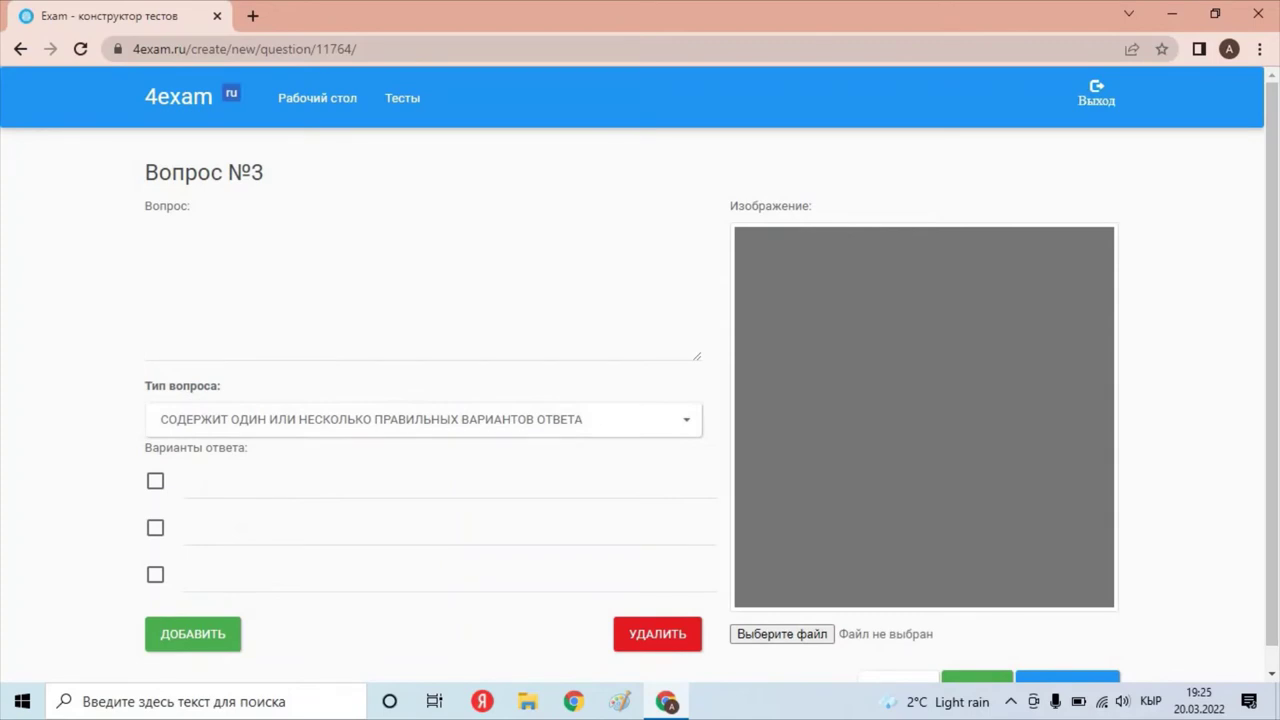
Type the question 'Кандай тамакты жегенге болбойт?' and the first answer 'быша элек'.
type("К")
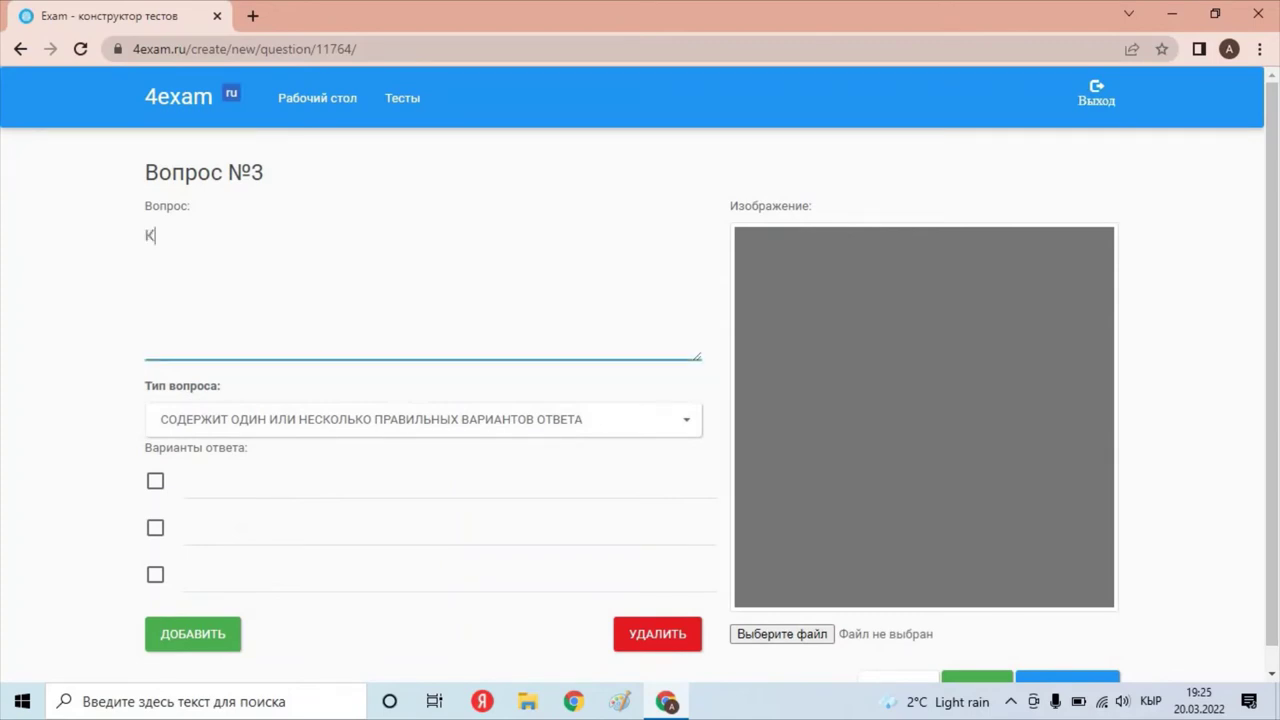
type("андай там")
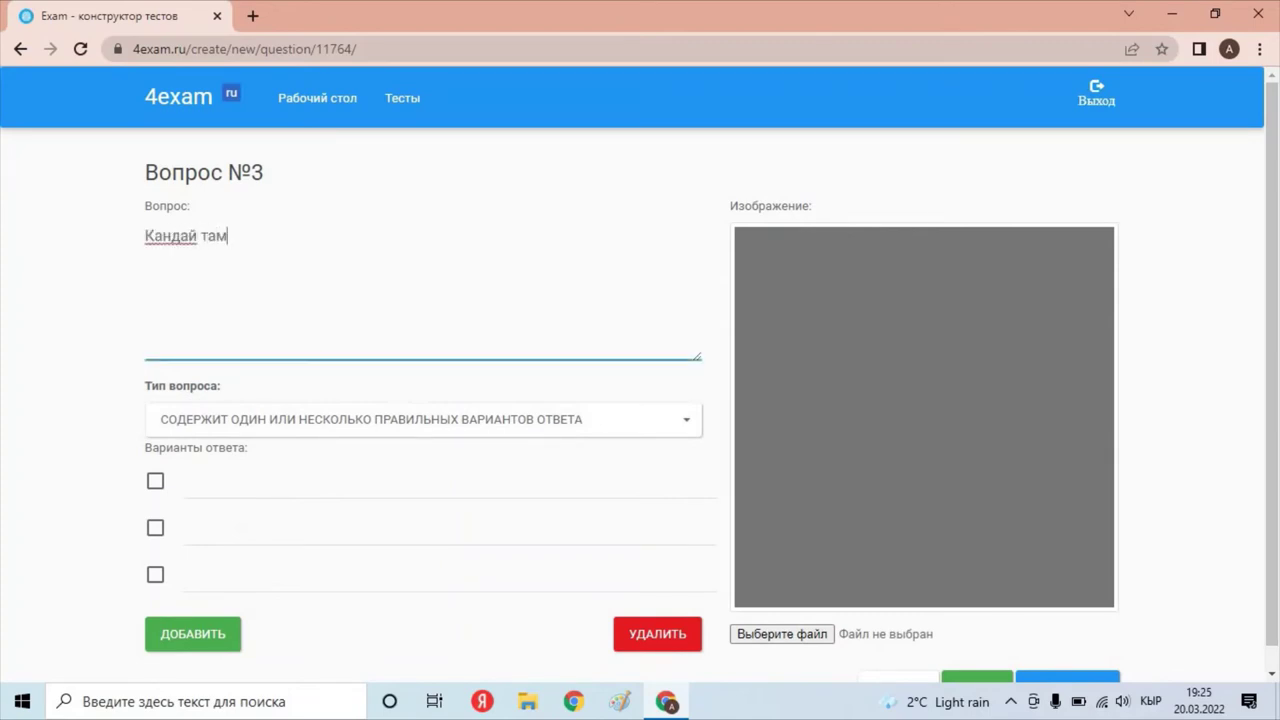
type("акты д")
key("BackSpace")
type("жегенгег")
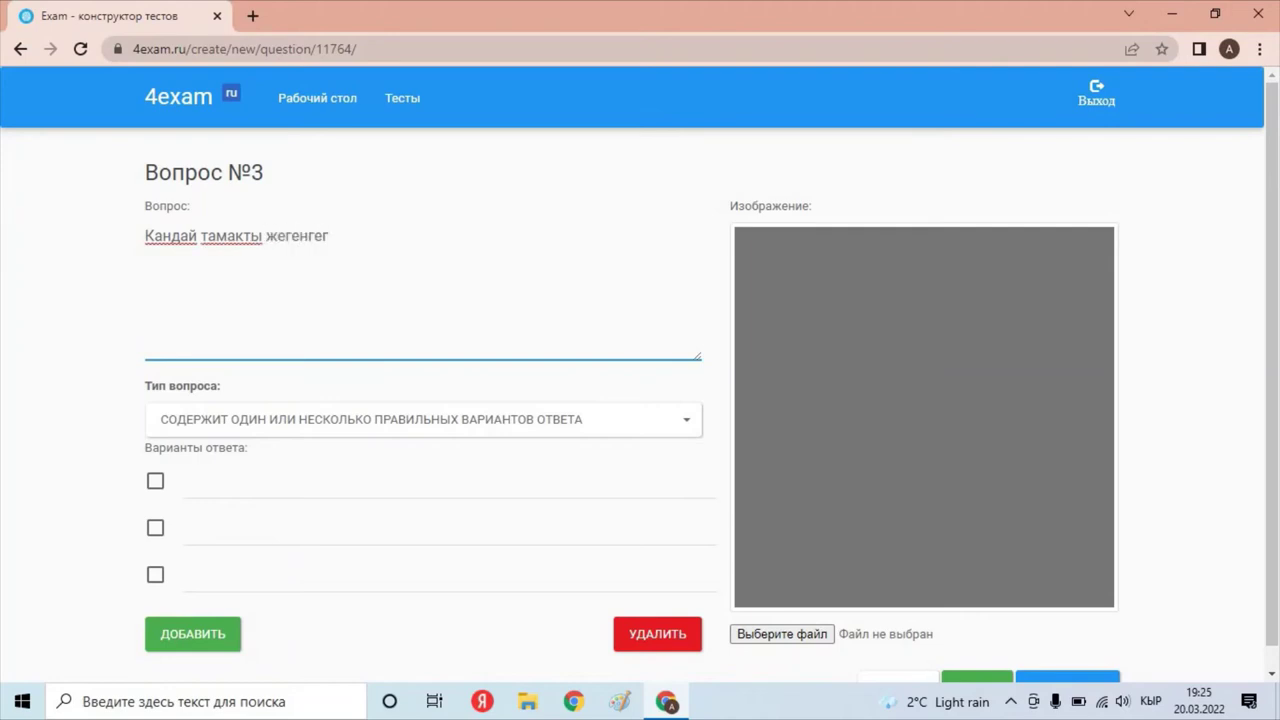
key("BackSpace")
type(" болбойт?")
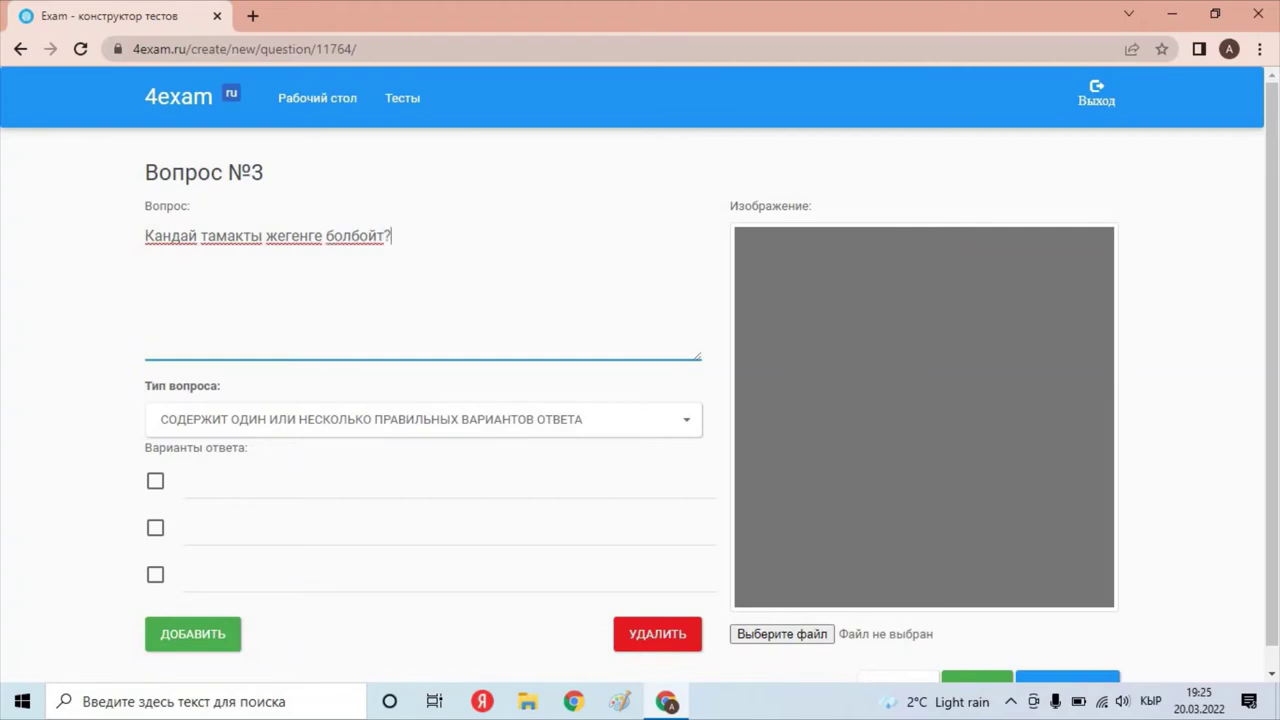
left_click(300, 481)
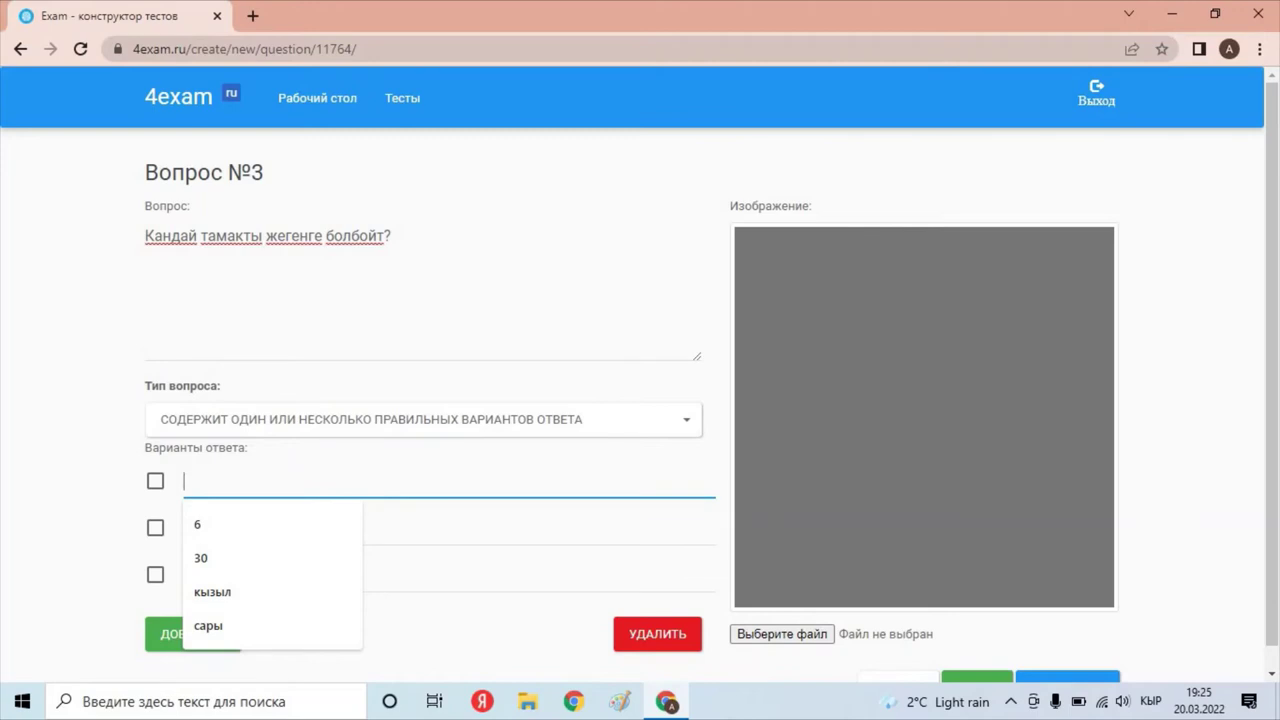
type("быша ")
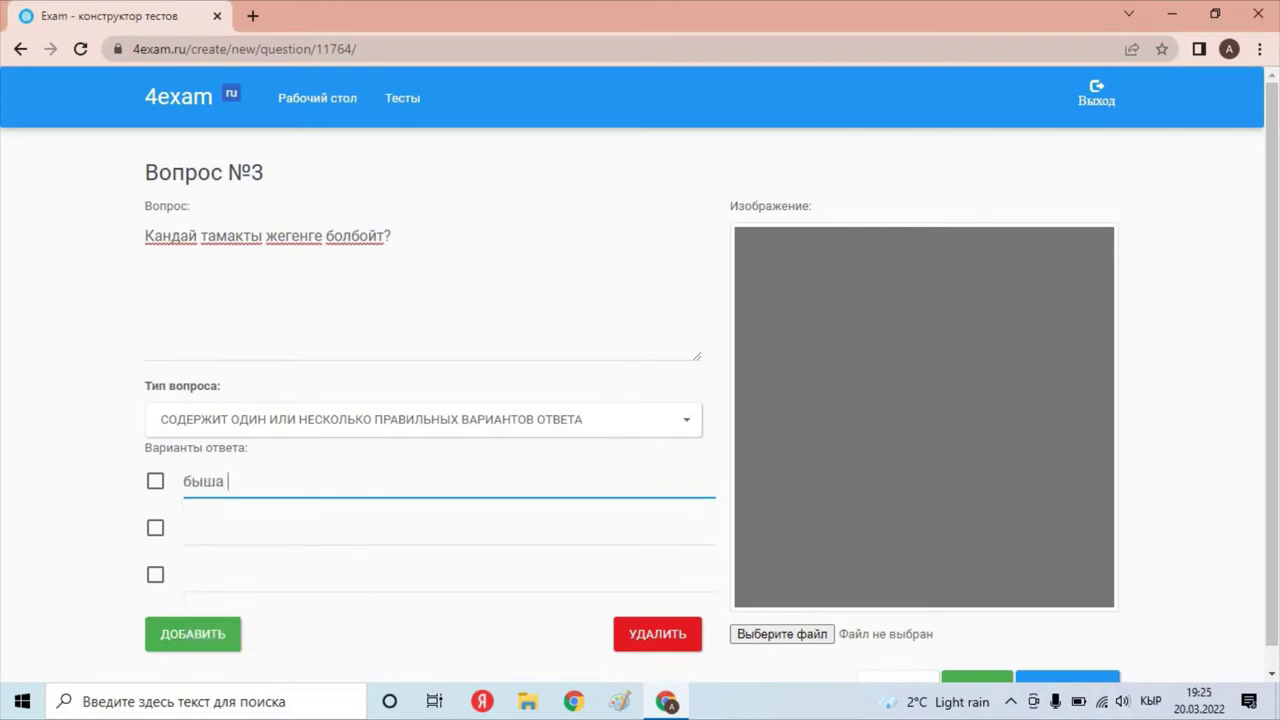
type("элек")
Correct the question to read 'Эрт менен кандай тамакты жегенге болбойт?'.
left_click(146, 236)
key("Delete")
type("Эрт ")
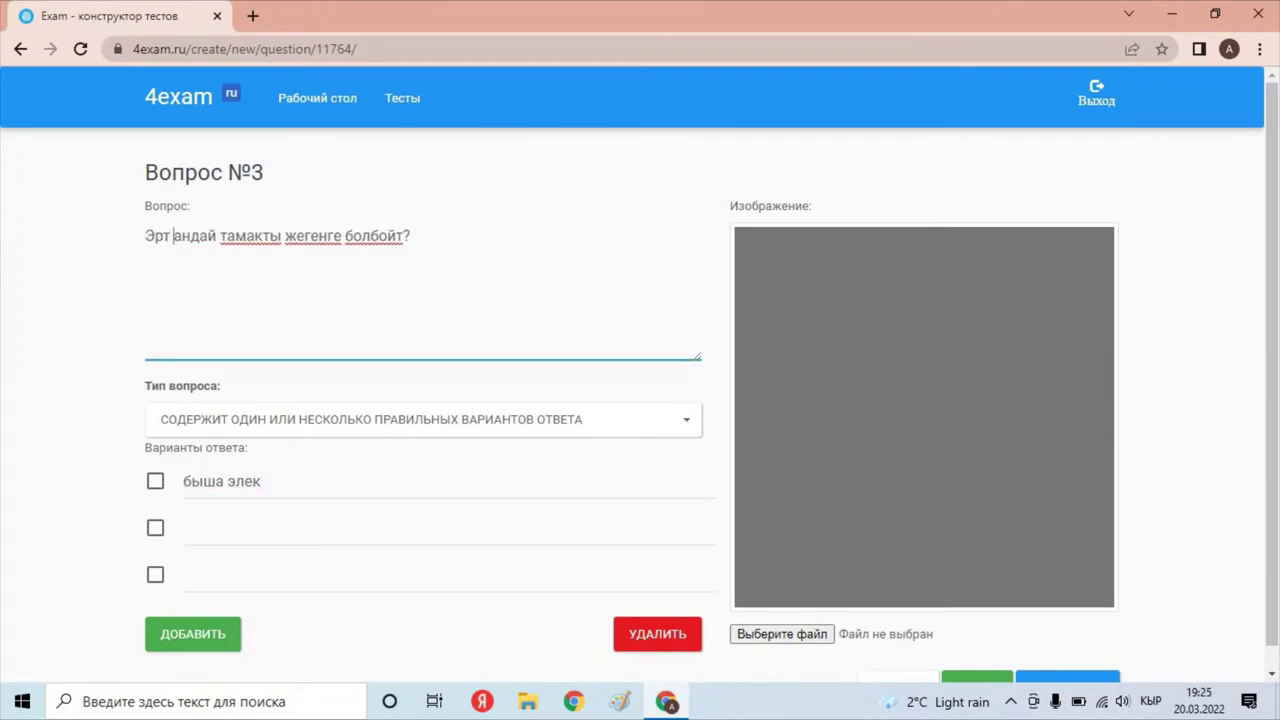
type("менен к")
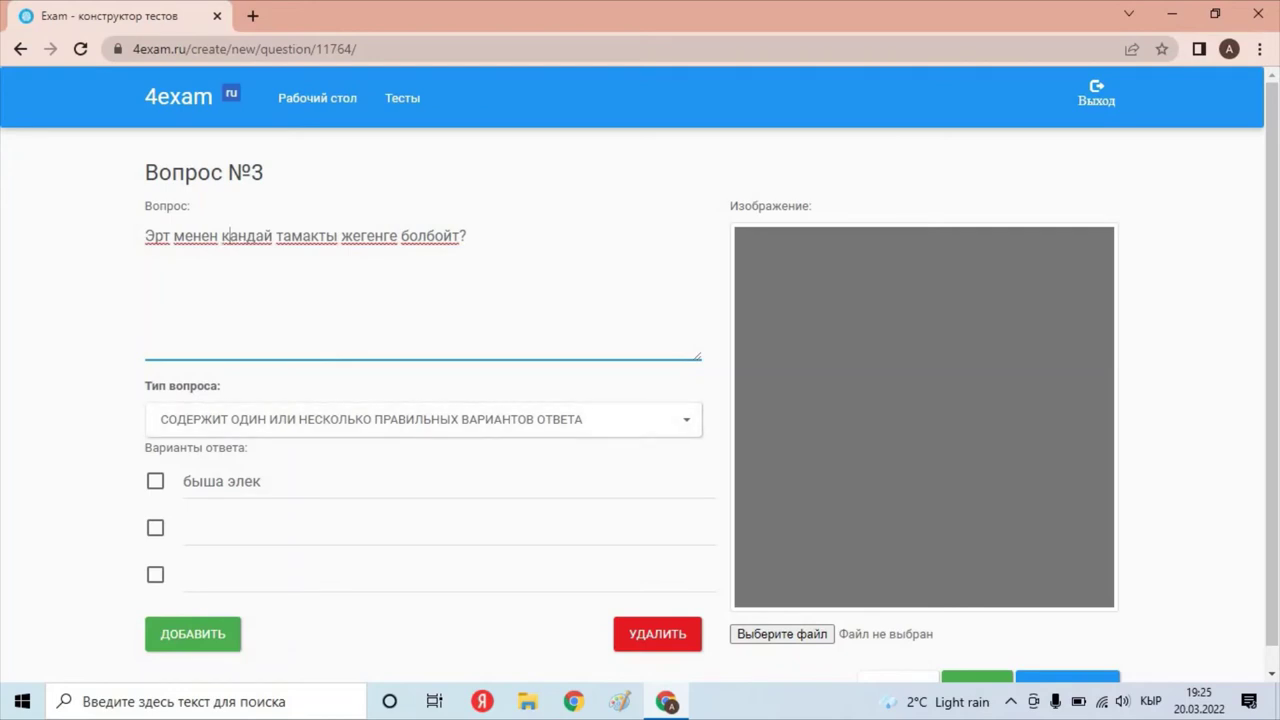
type("кечки та")
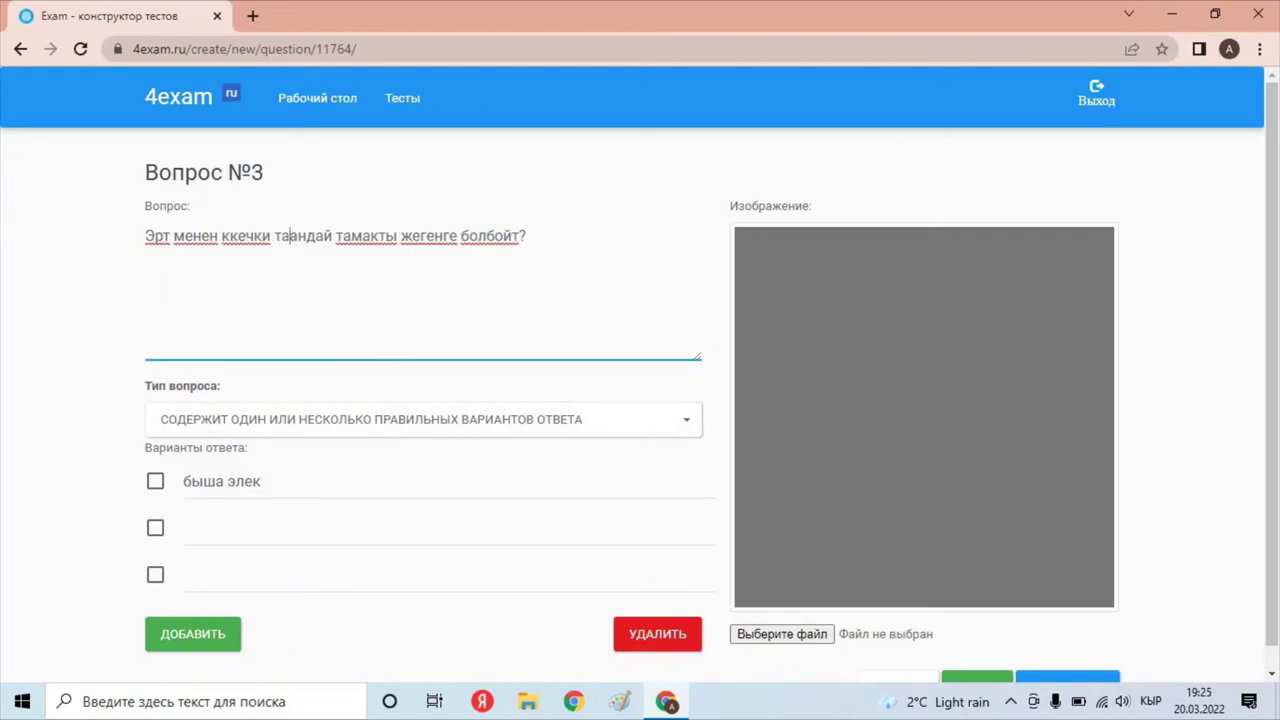
type("мак")
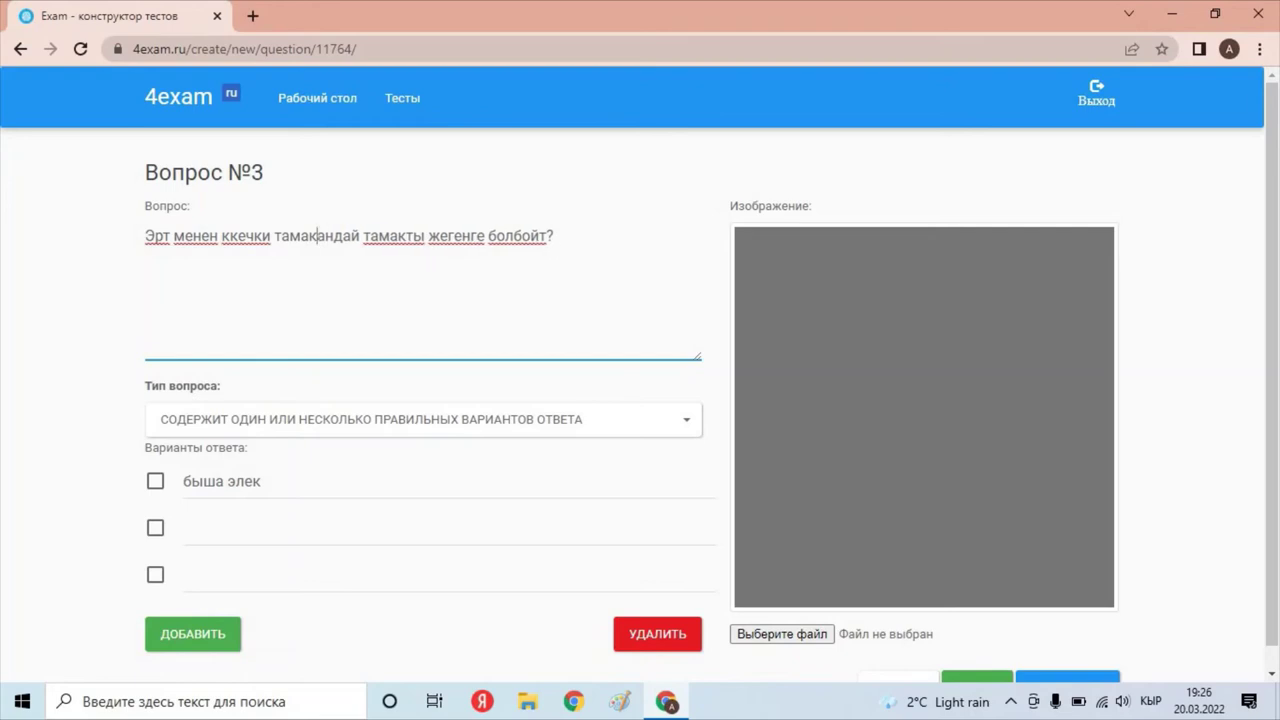
key("BackSpace")
key("BackSpace")
key("BackSpace")
key("BackSpace")
key("BackSpace")
key("BackSpace")
key("BackSpace")
key("BackSpace")
key("BackSpace")
key("BackSpace")
key("BackSpace")
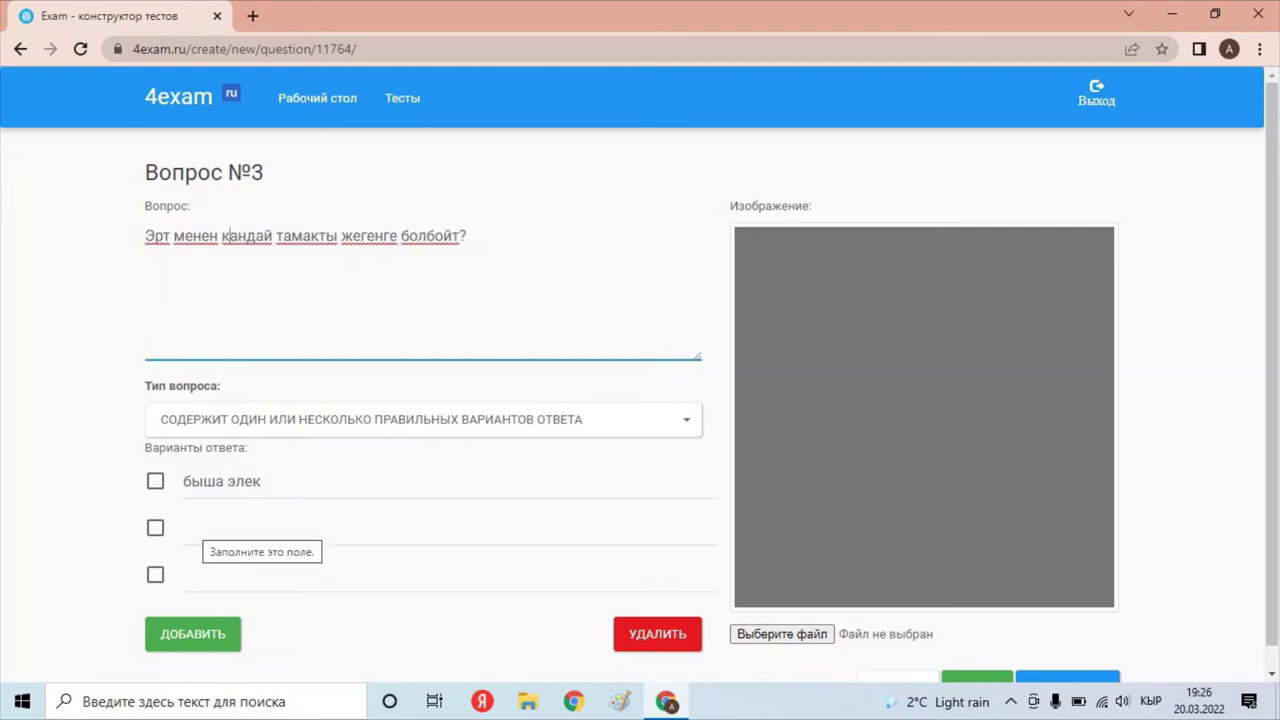
Add answers 'кечки тамакты' and 'ичсе болт', marking 'кечки тамакты' as correct.
left_click(210, 527)
type("к")
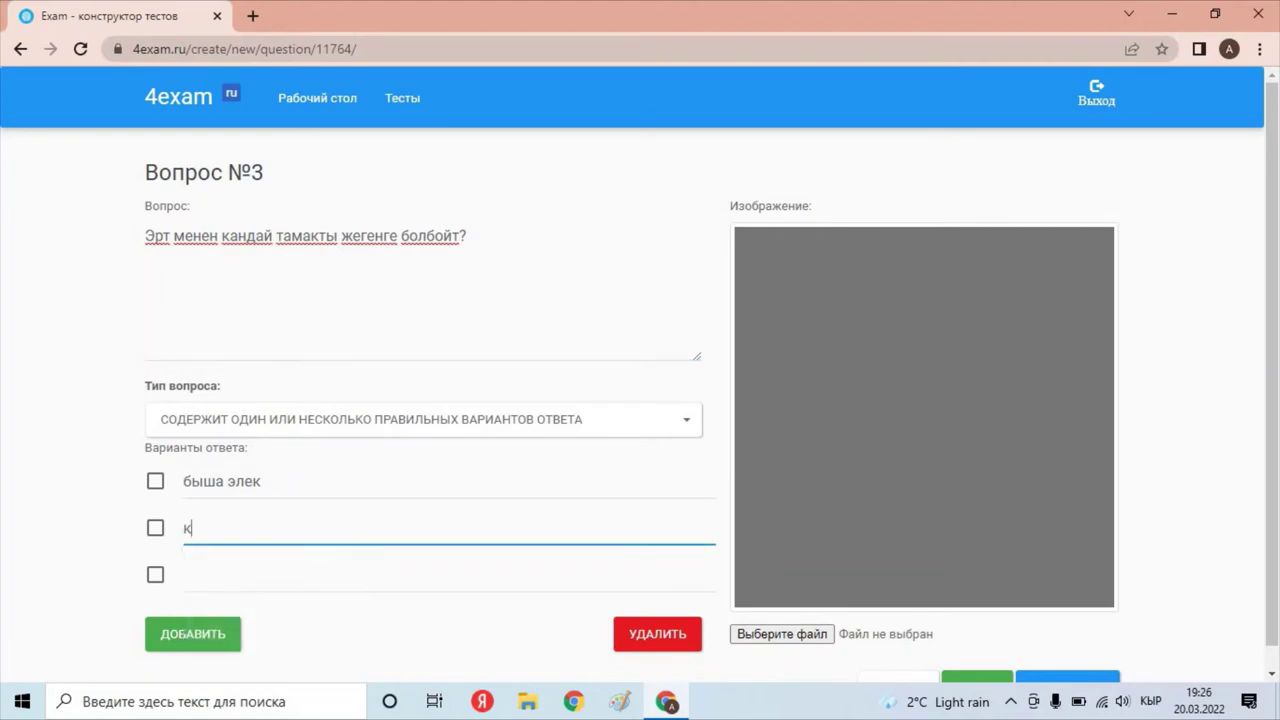
type("ечки тамакты")
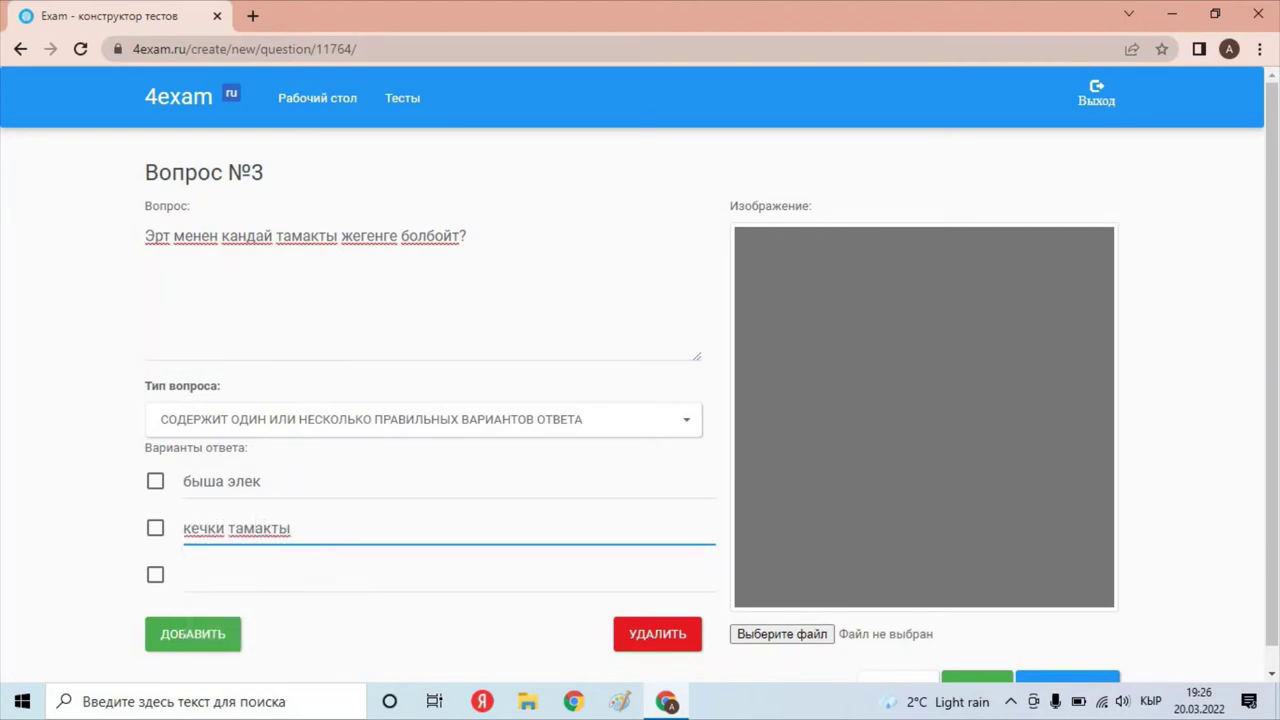
left_click(185, 575)
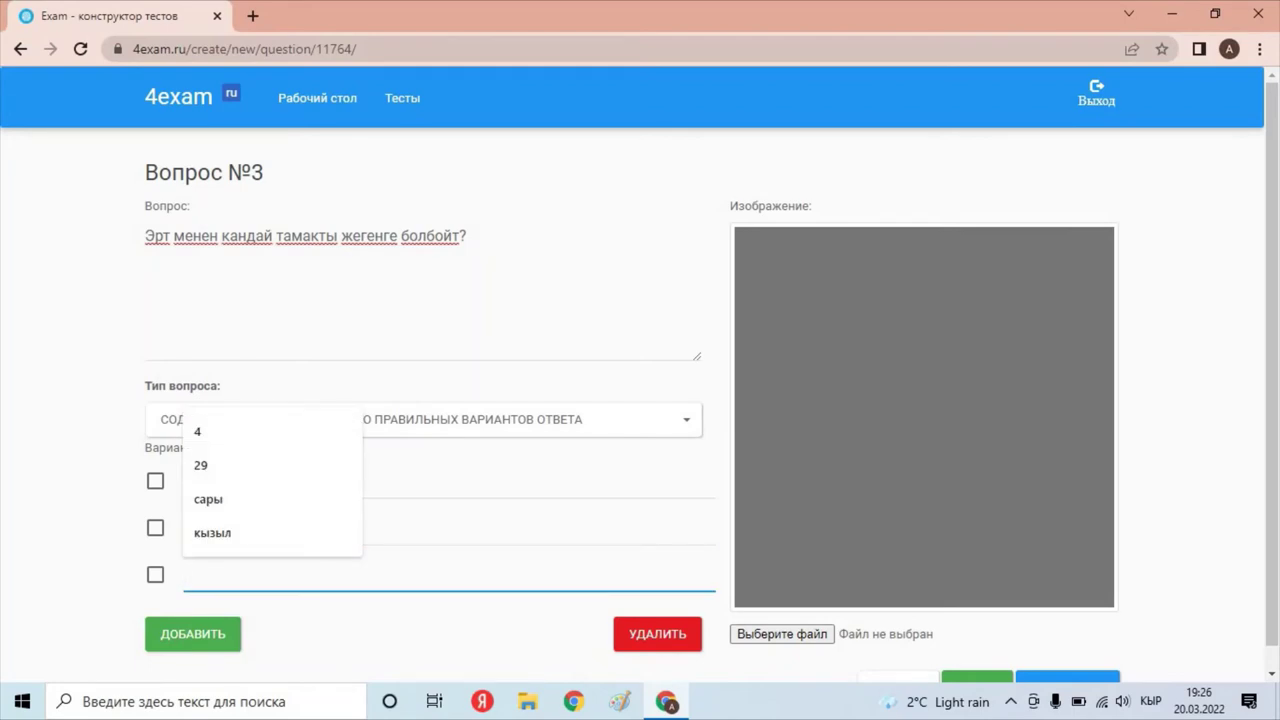
type("ич")
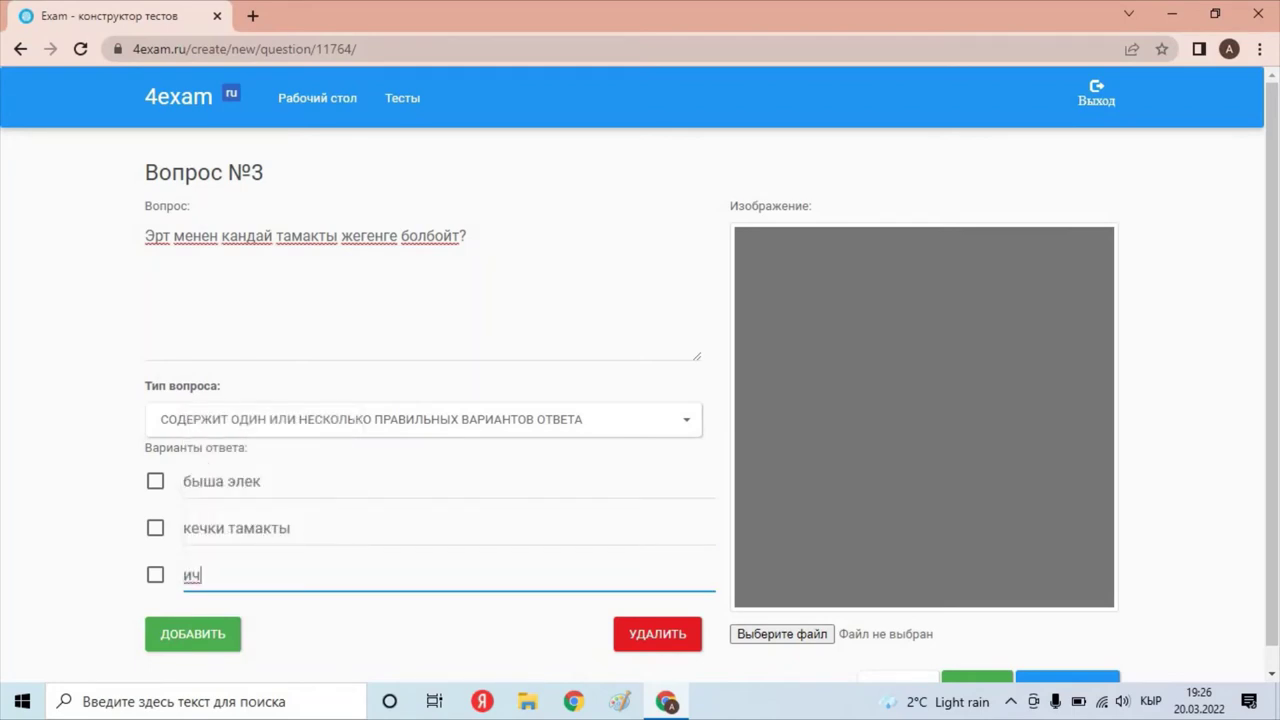
type("се болт")
left_click(155, 528)
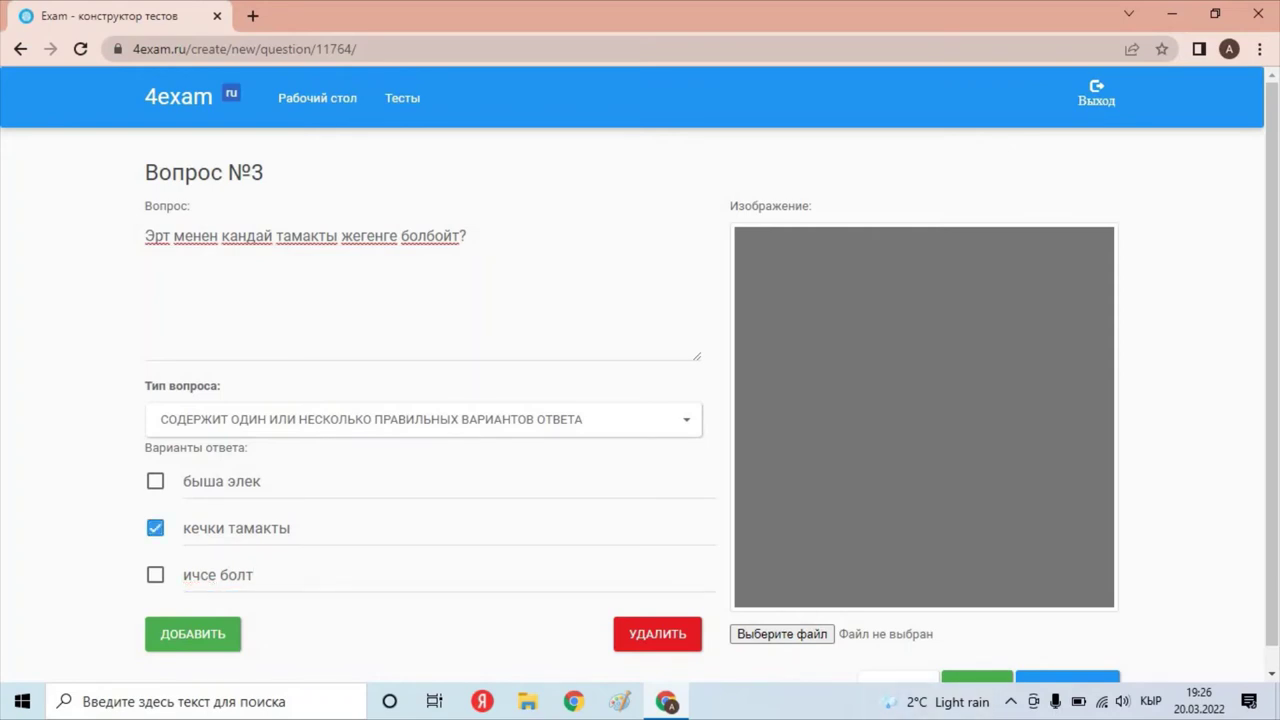
scroll(640, 369, "down", 1)
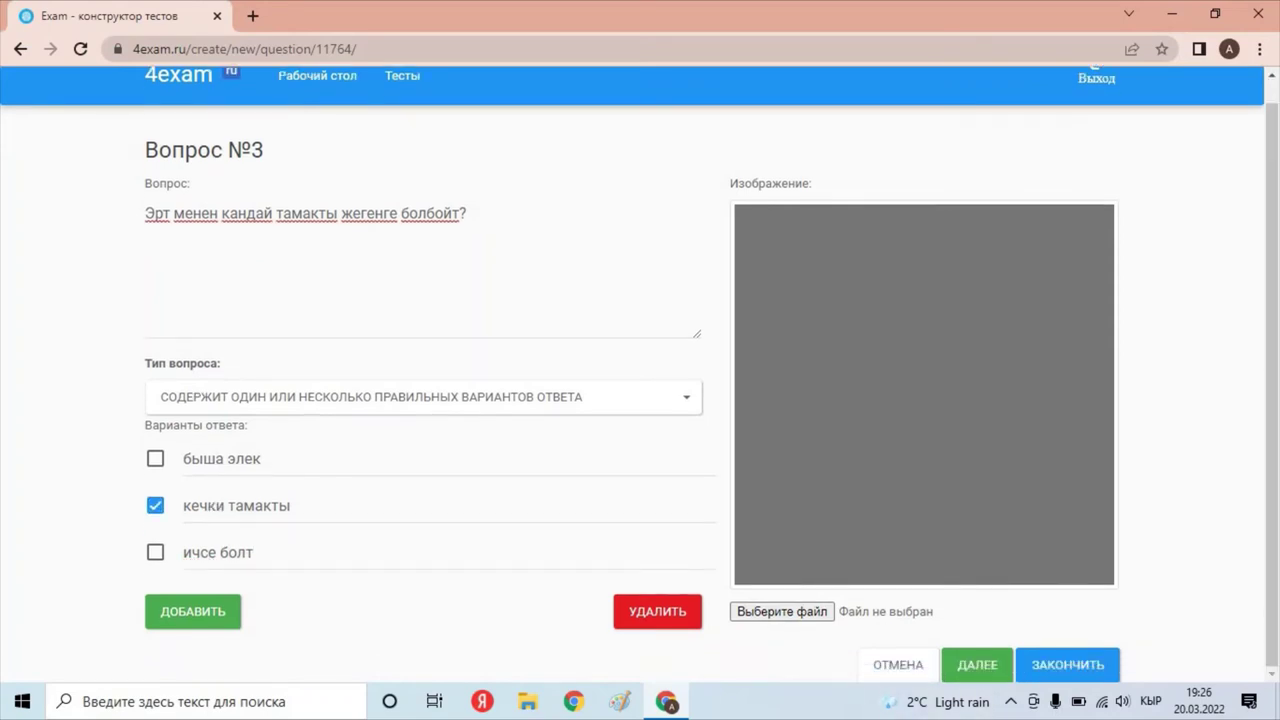
Finish the test, open its page and select the link 4exam.ru/test/11764/.
left_click(1067, 664)
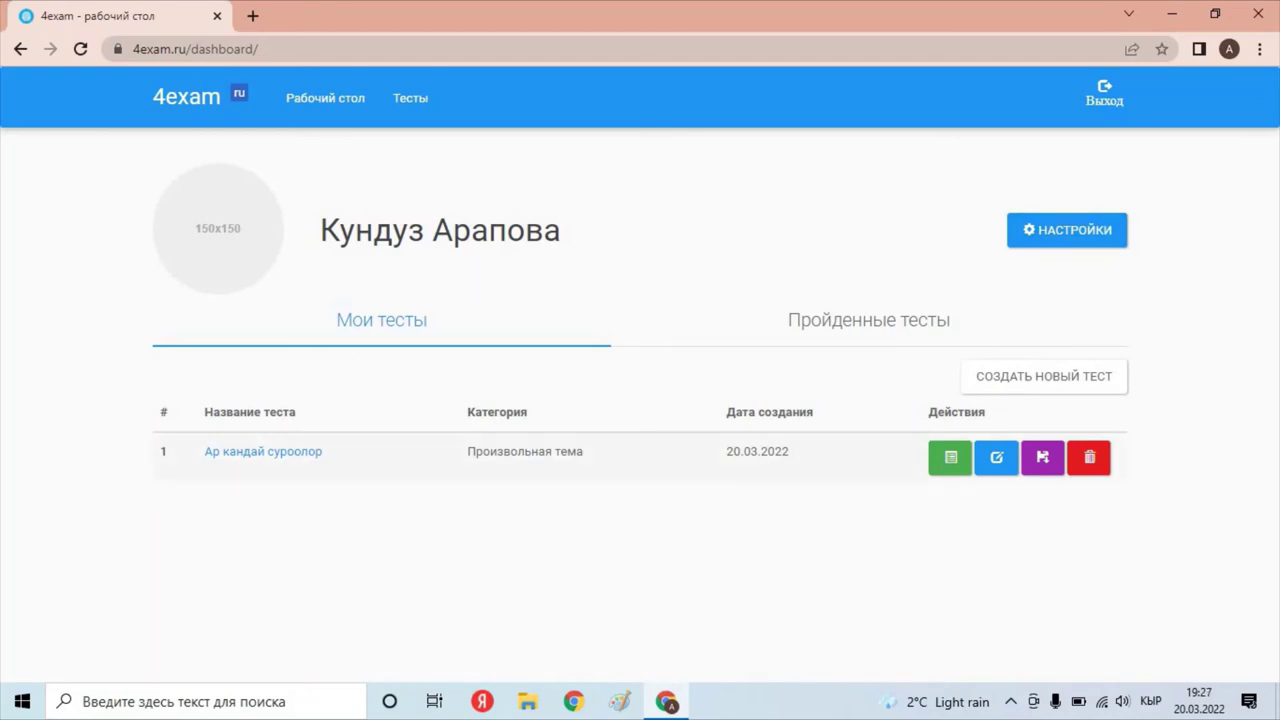
left_click(263, 451)
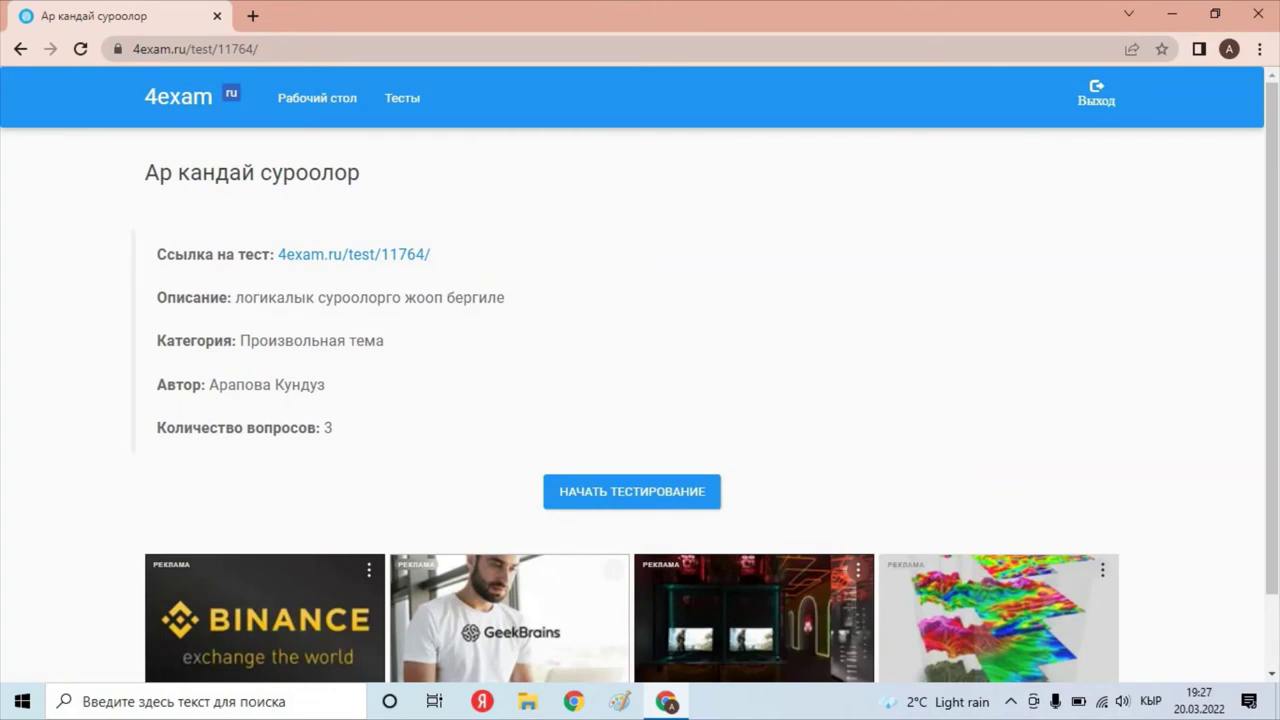
left_click_drag(432, 256, 278, 256)
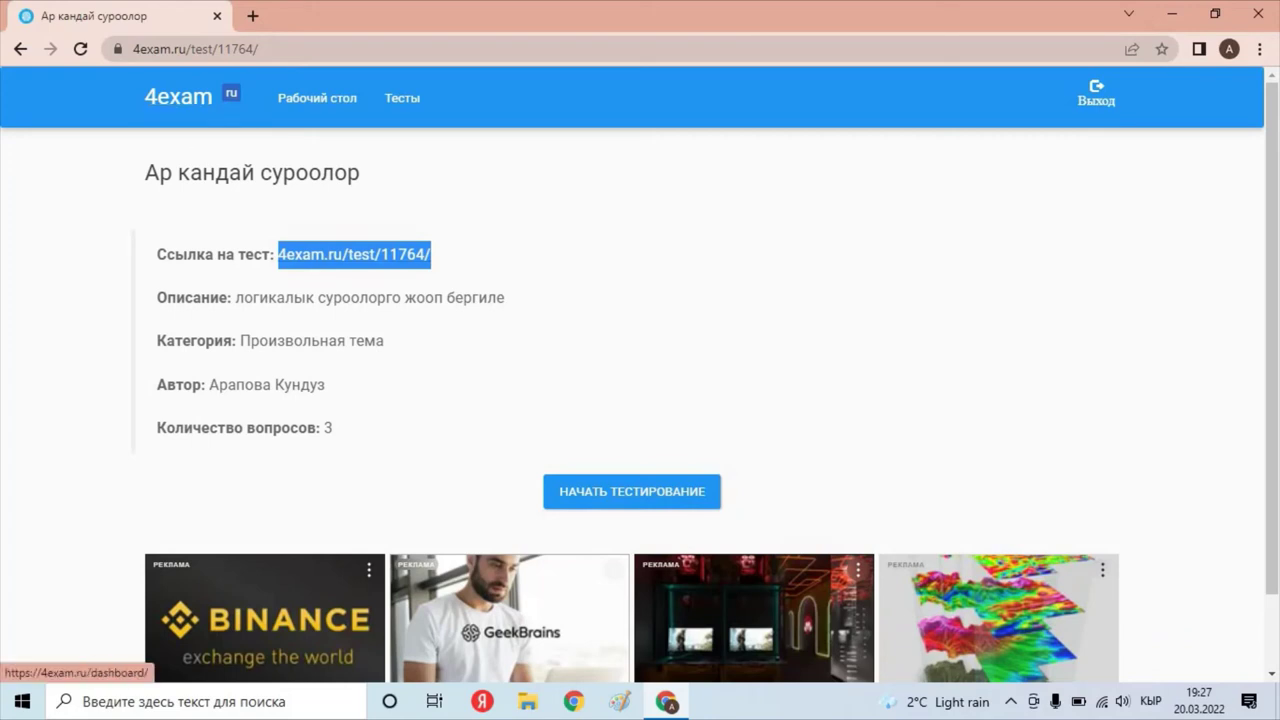
View the first student's 66% report in the test journal, then return to the dashboard.
left_click(317, 97)
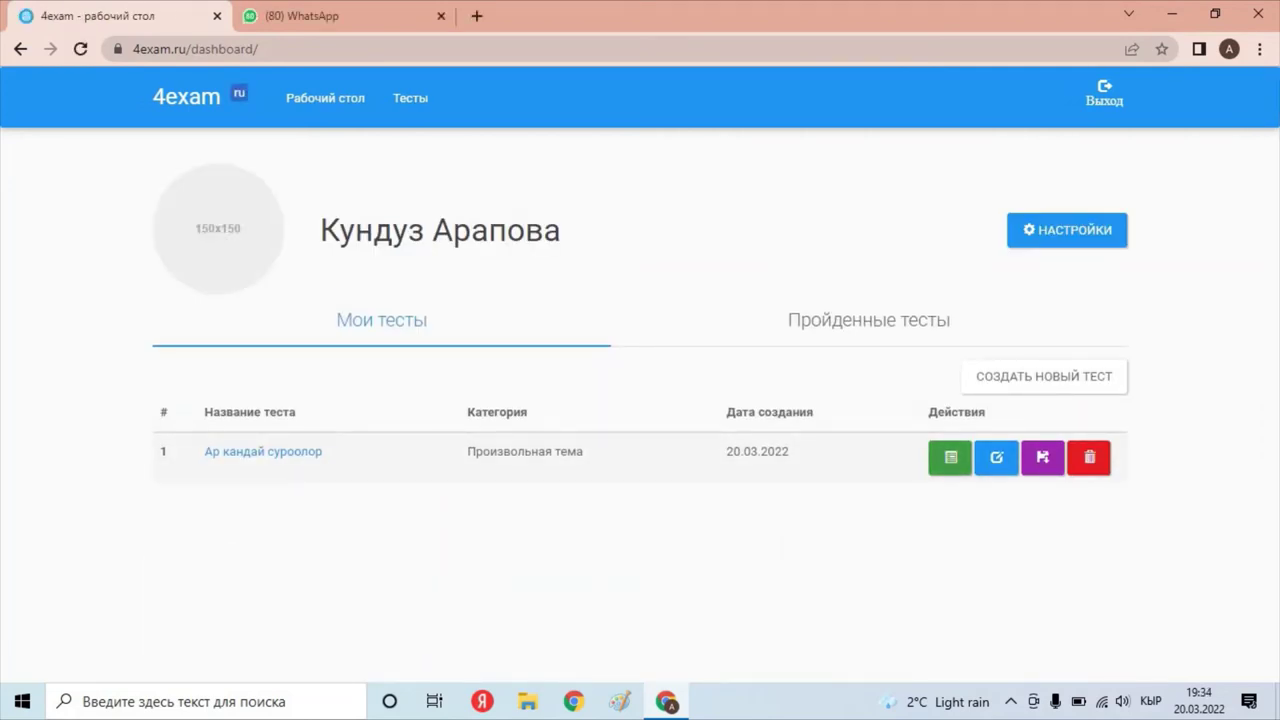
left_click(950, 457)
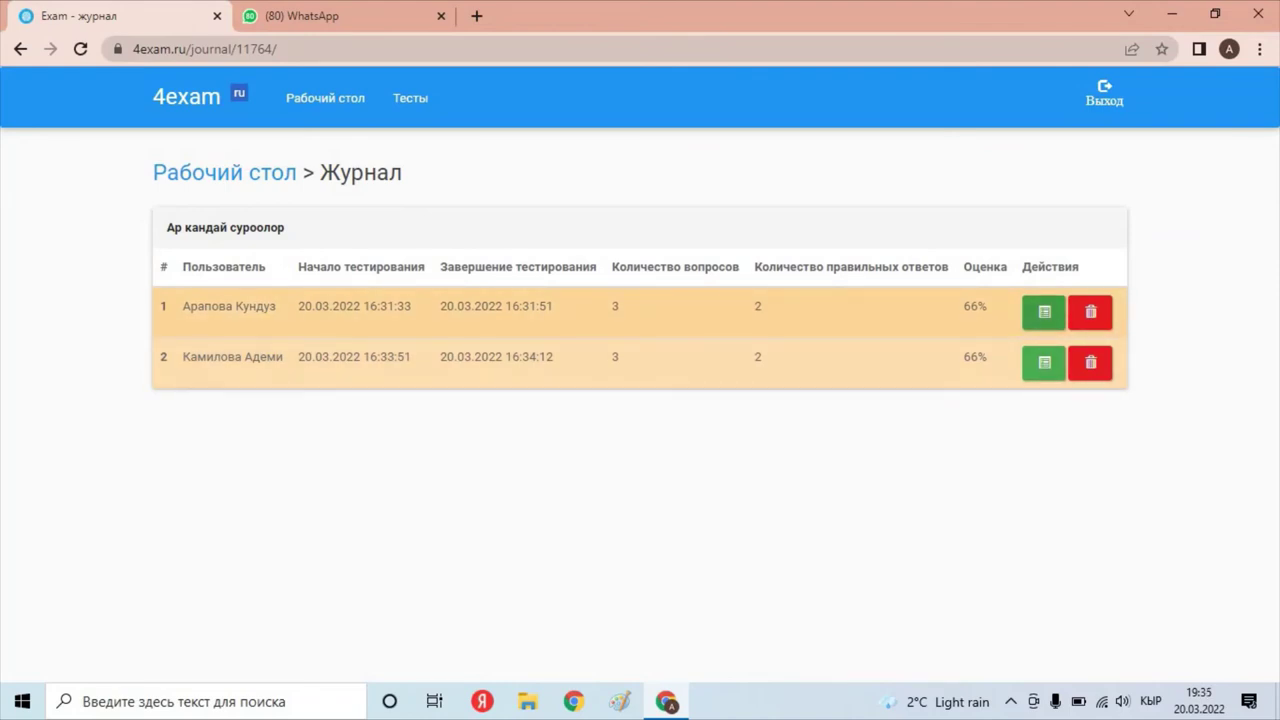
left_click(1044, 312)
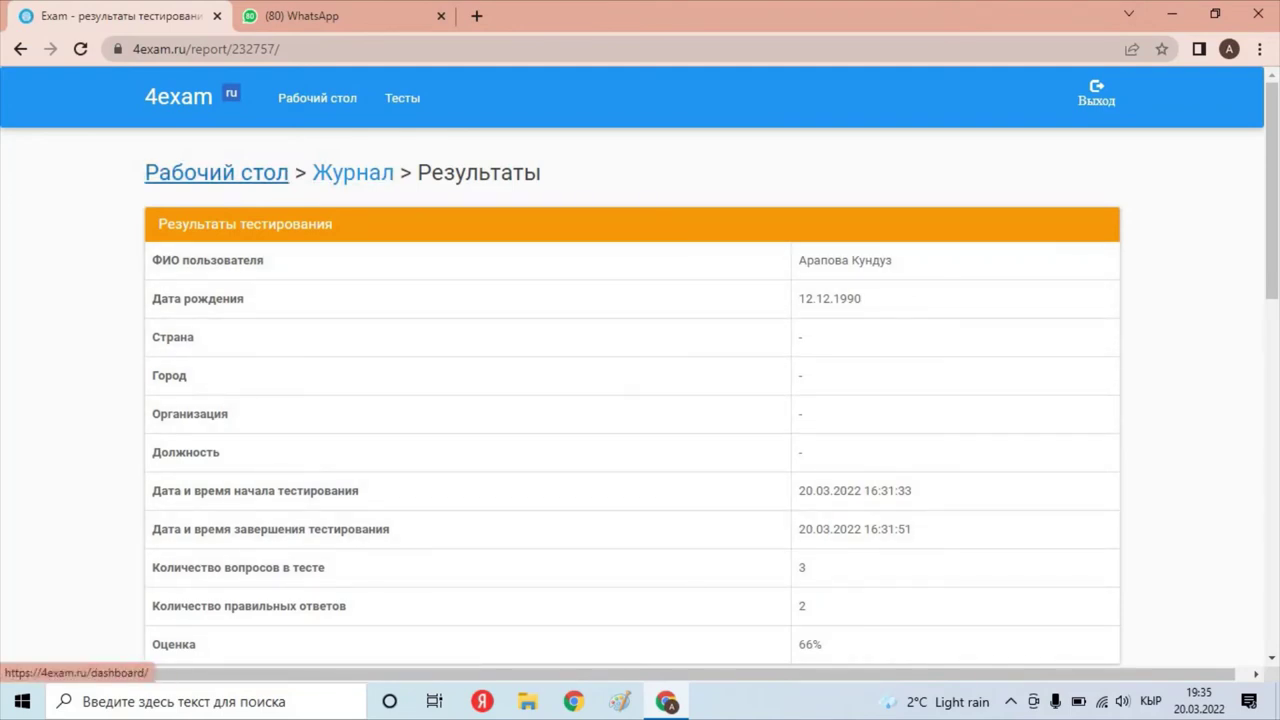
left_click(216, 172)
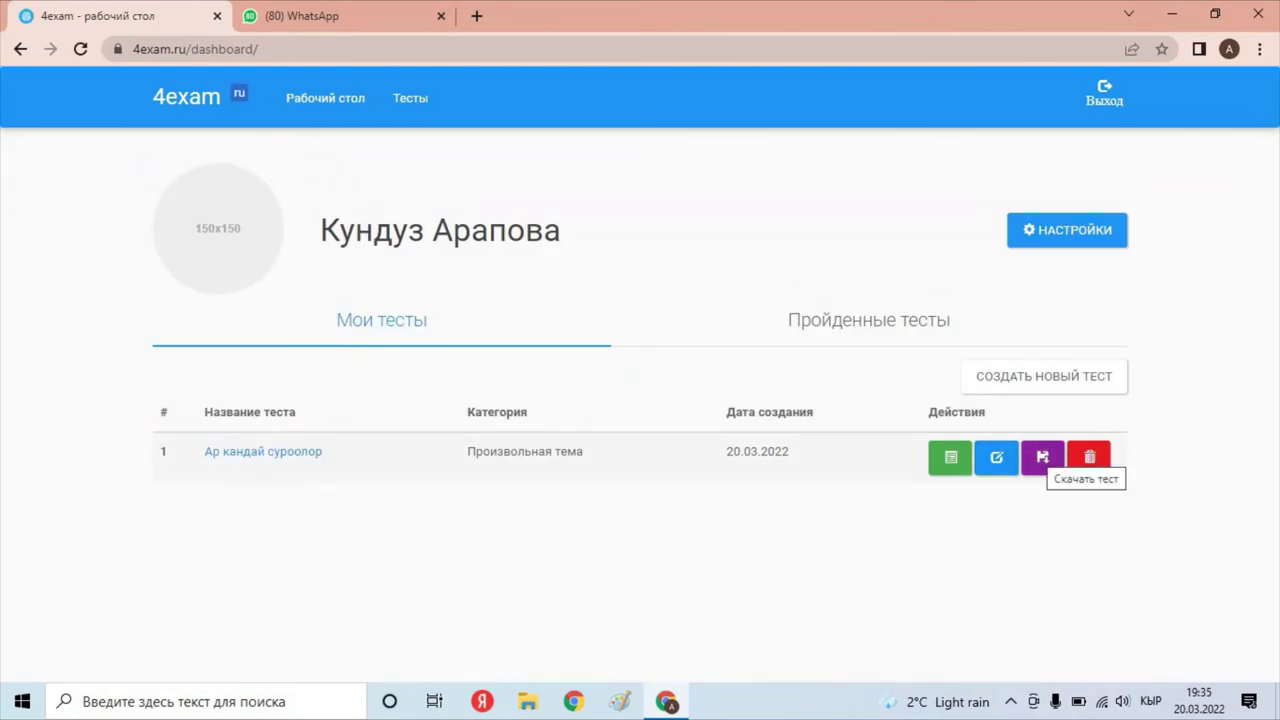
Download the test as test_11764.html, open it in the browser and scroll through its questions.
left_click(1042, 457)
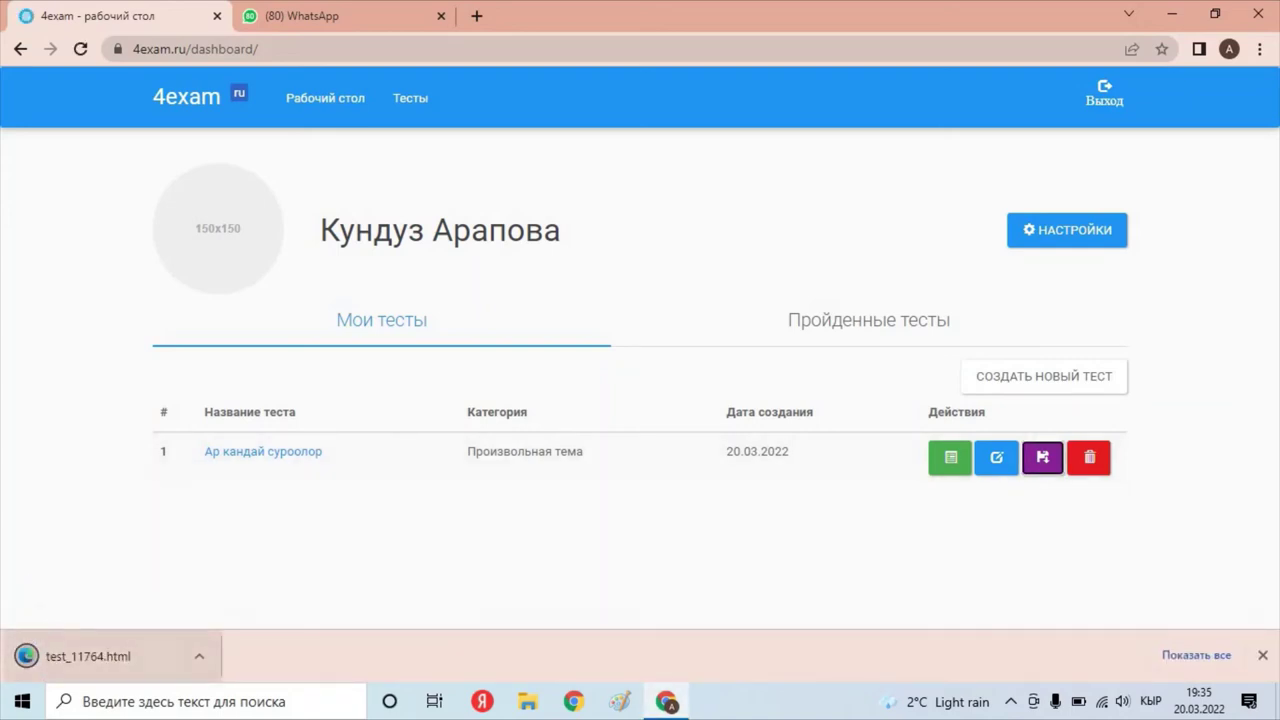
left_click(199, 656)
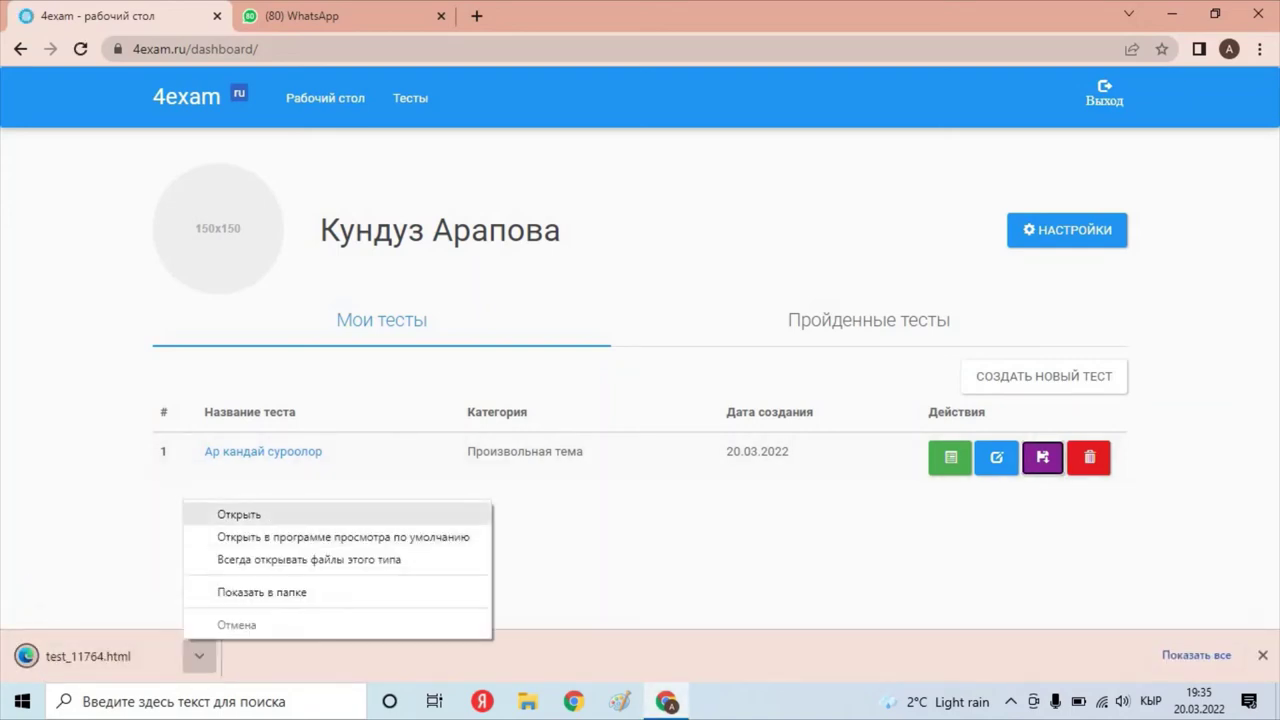
left_click(239, 514)
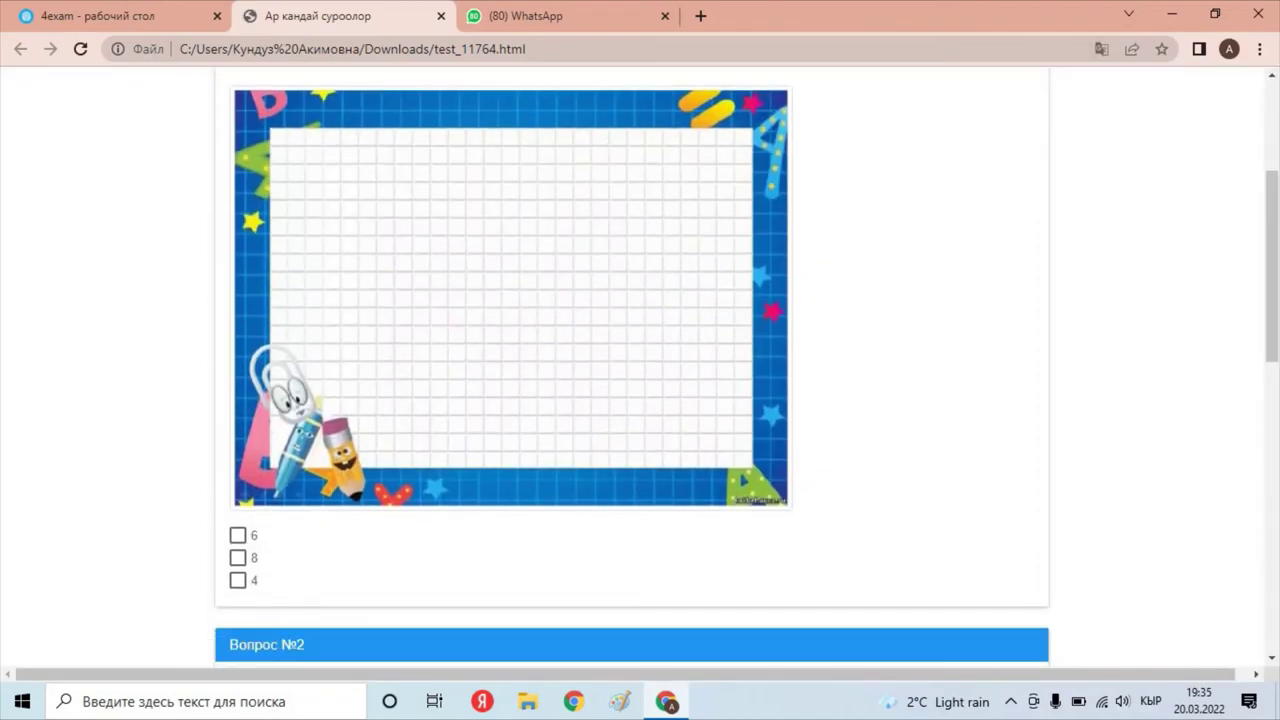
left_click_drag(1272, 265, 1272, 177)
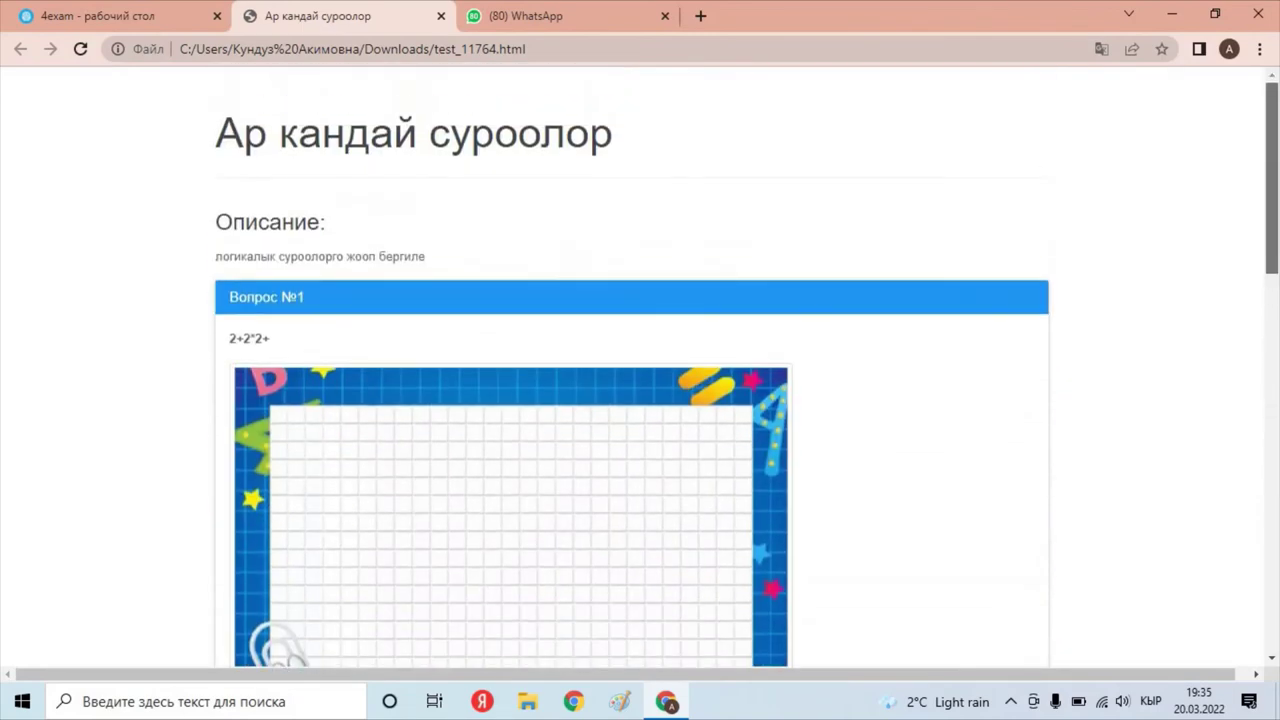
scroll(640, 370, "down", 5)
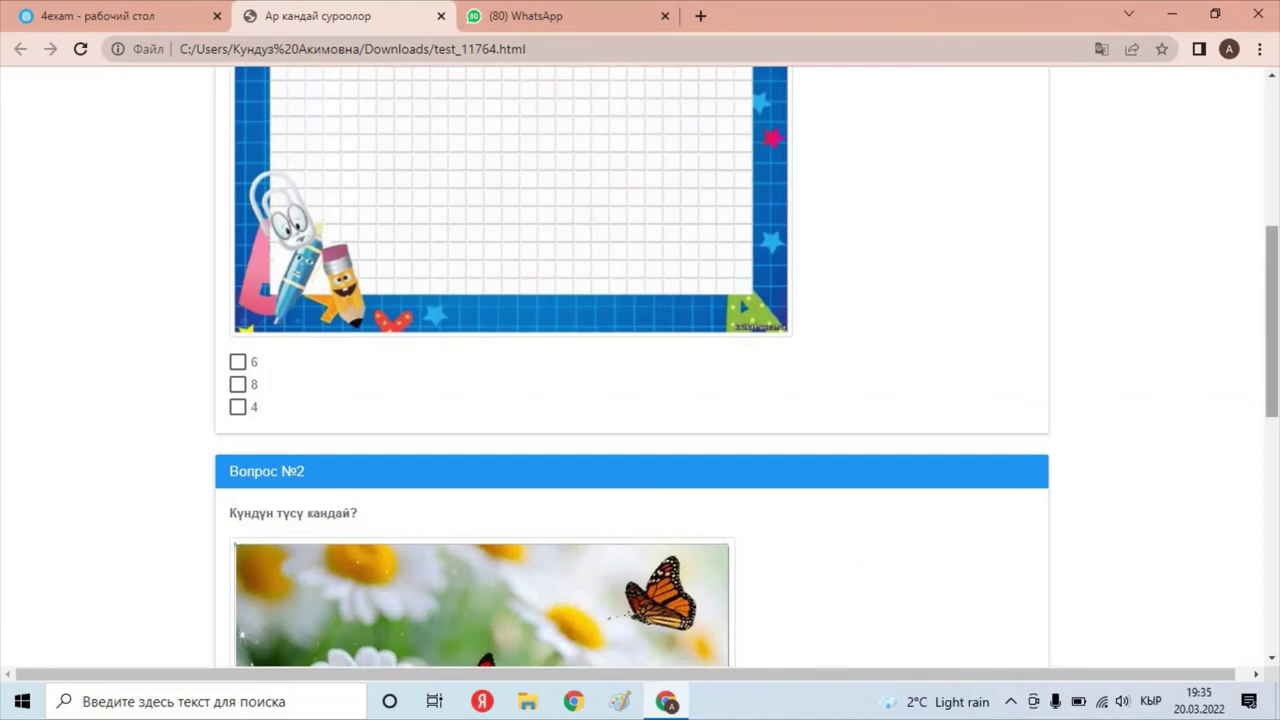
left_click_drag(1272, 320, 1272, 176)
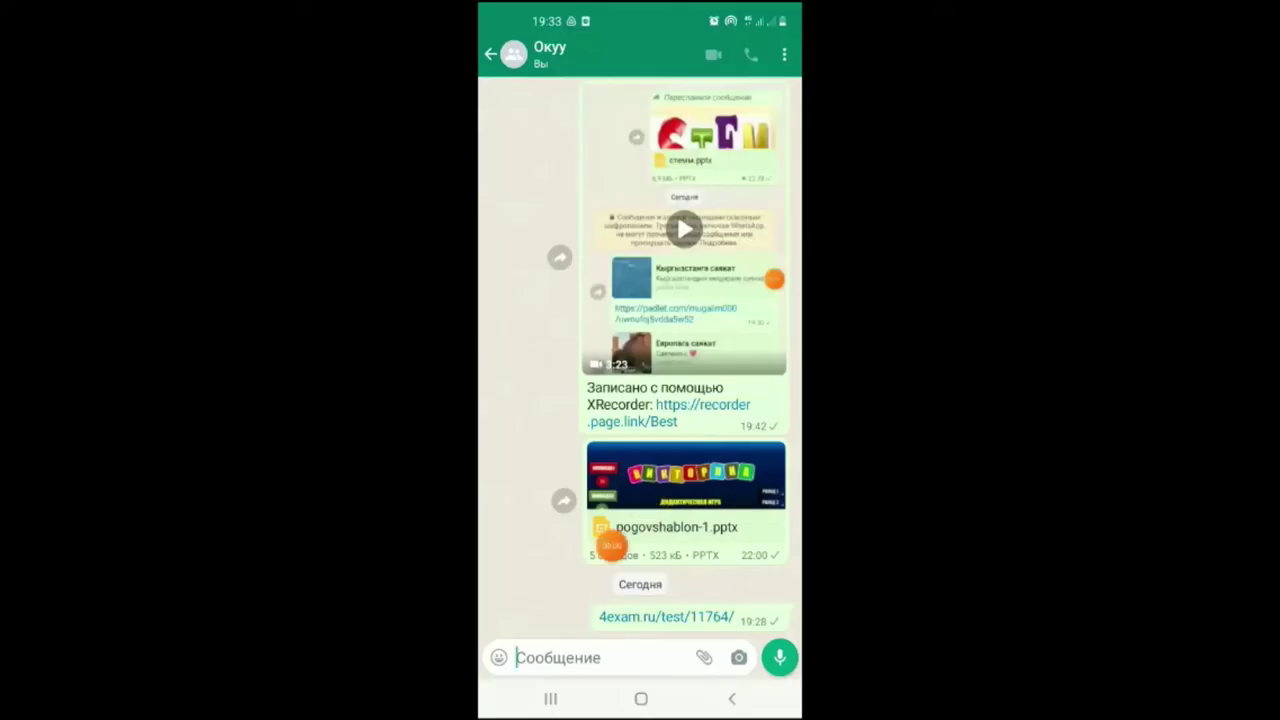
Open the 4exam.ru/test/11764/ link from the WhatsApp chat in the phone browser.
left_click_drag(748, 494, 782, 487)
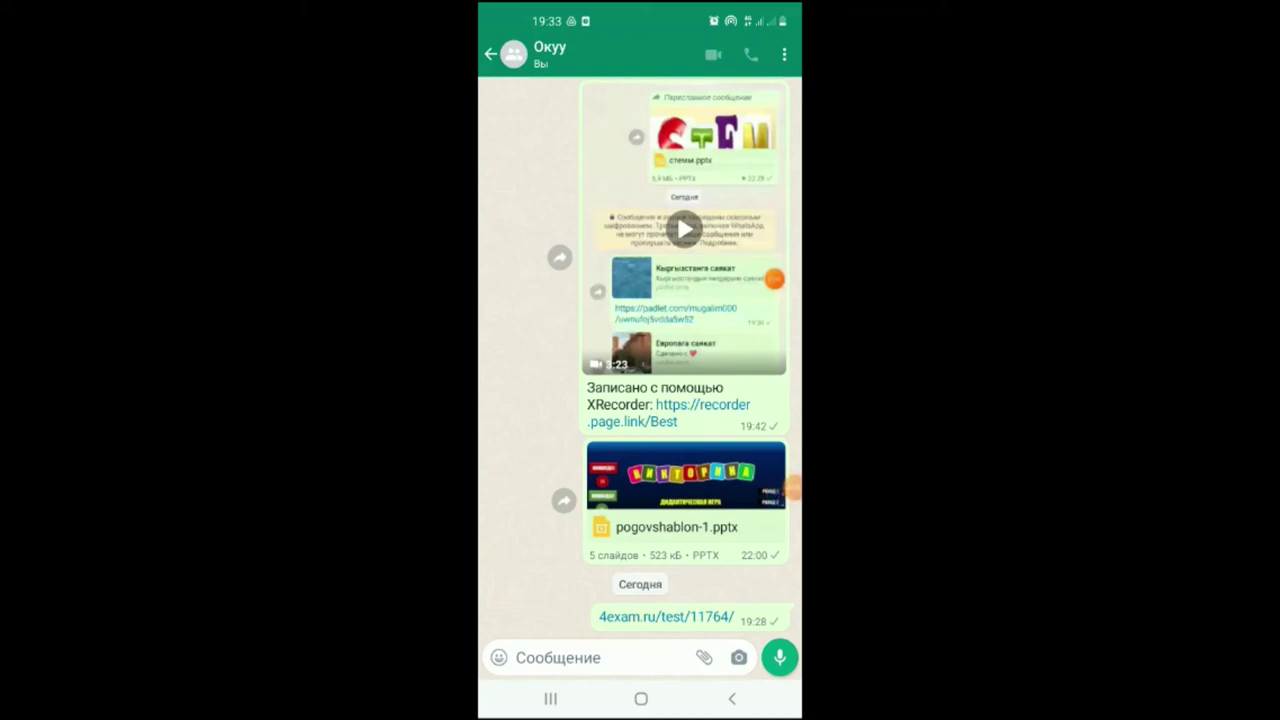
left_click(666, 616)
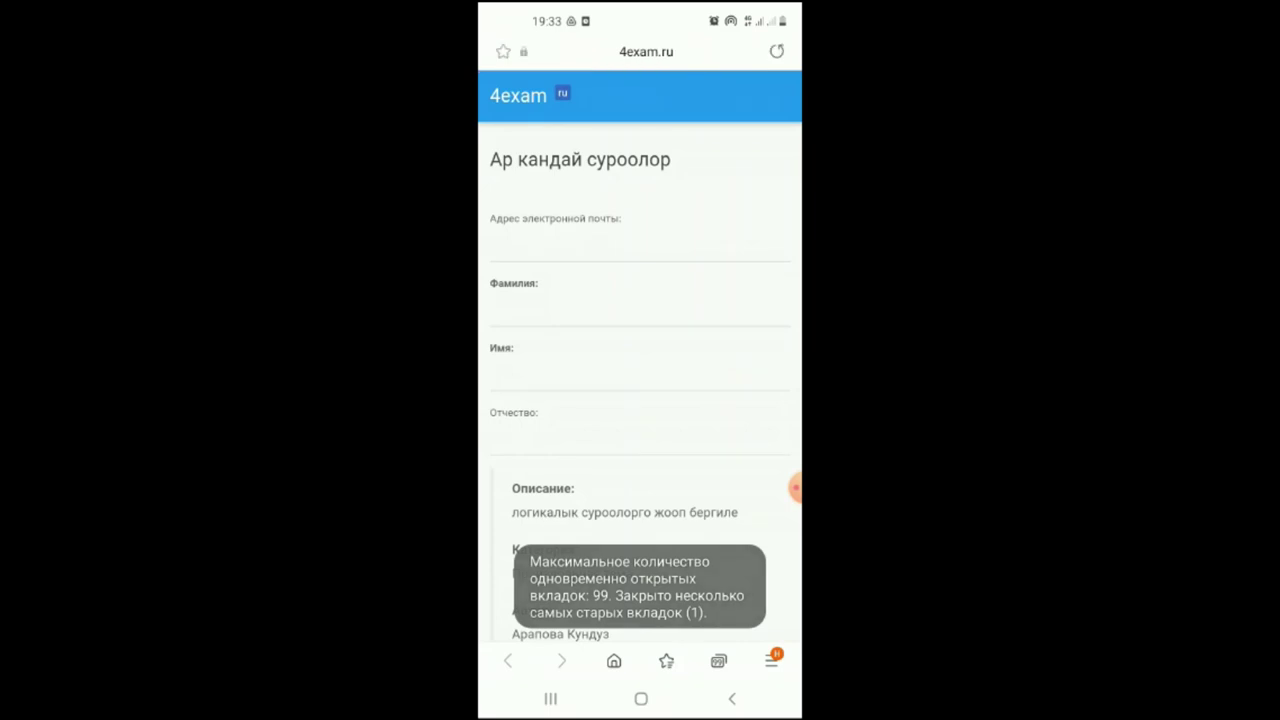
Enter the student's surname and first name in the Фамилия and Имя fields.
left_click(640, 312)
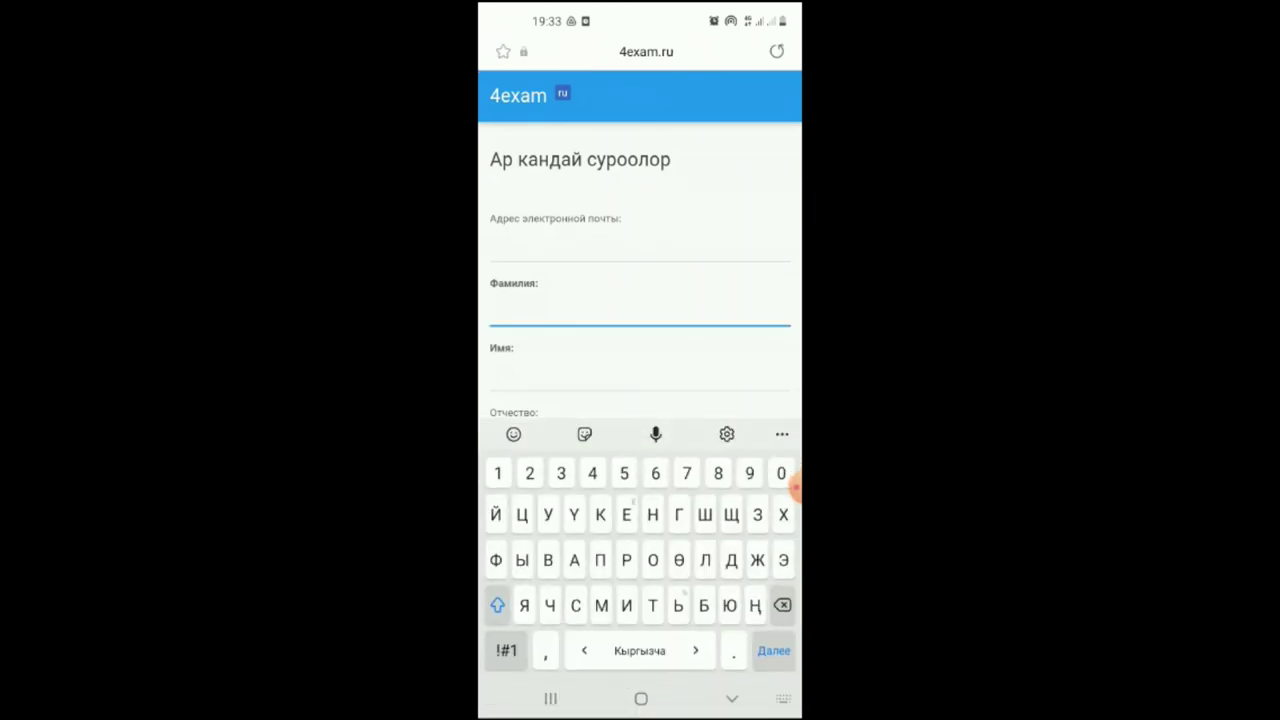
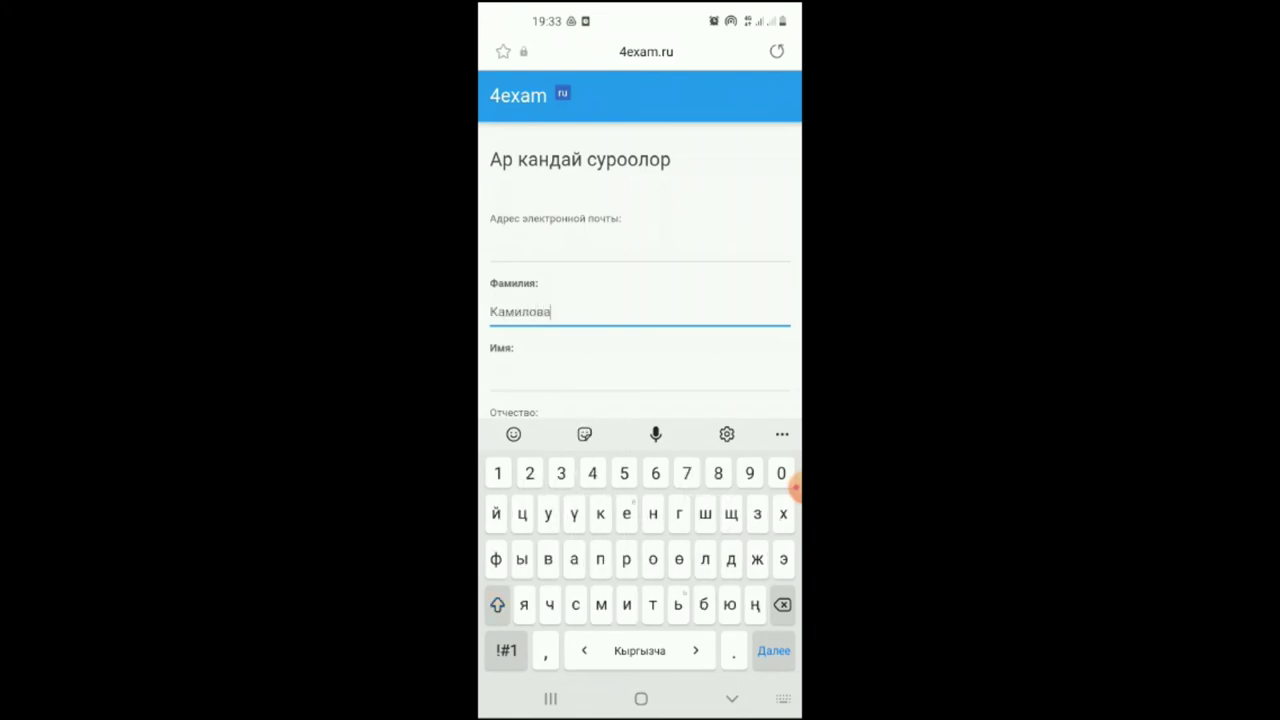
scroll(640, 240, "down", 4)
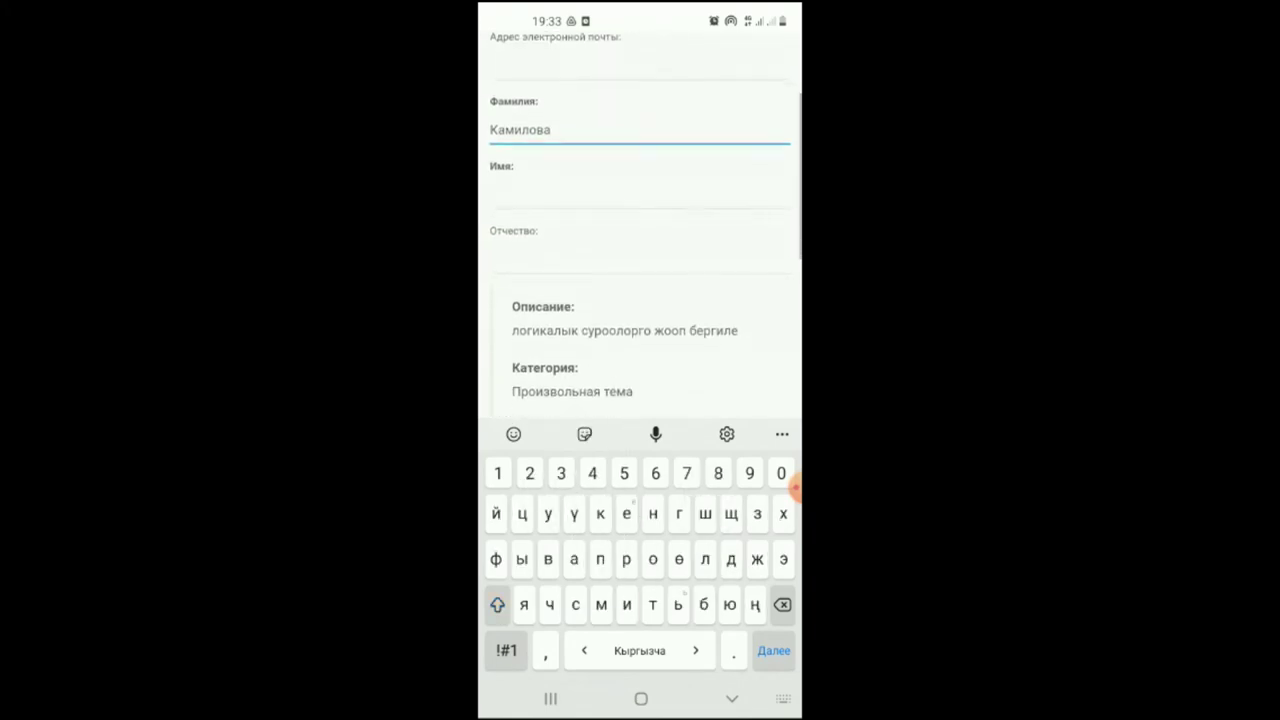
left_click(640, 190)
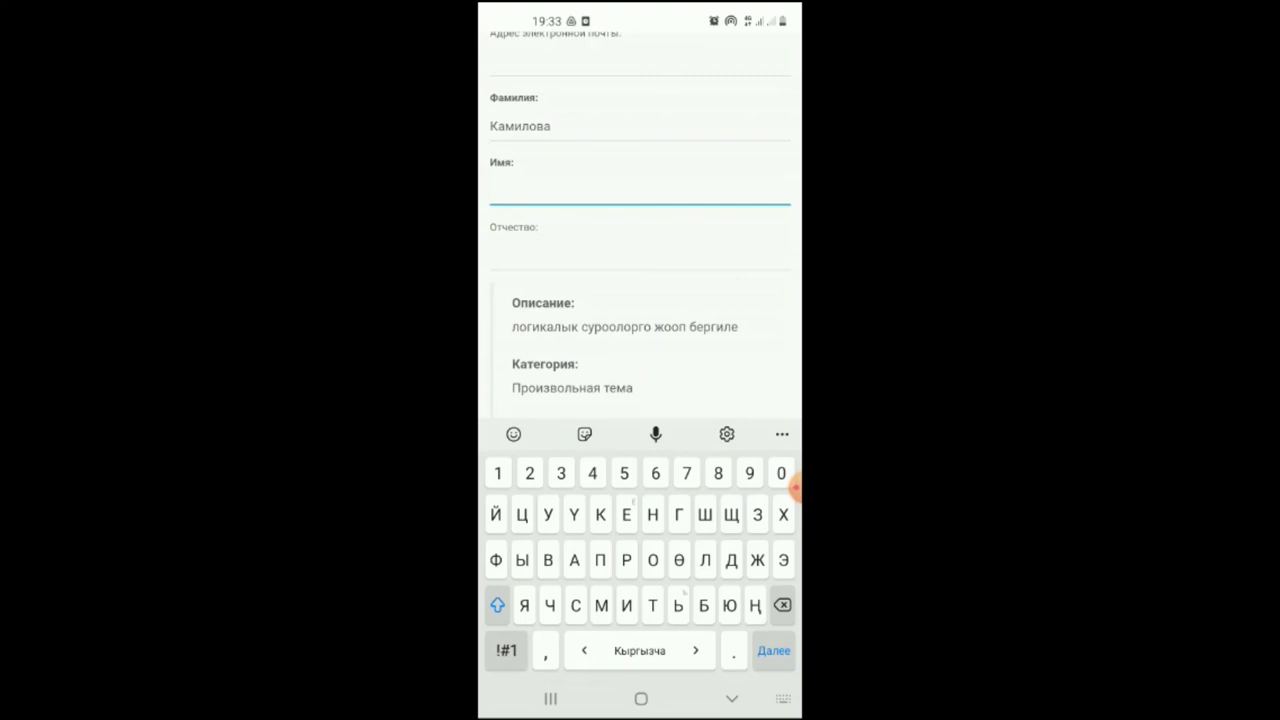
scroll(640, 220, "down", 5)
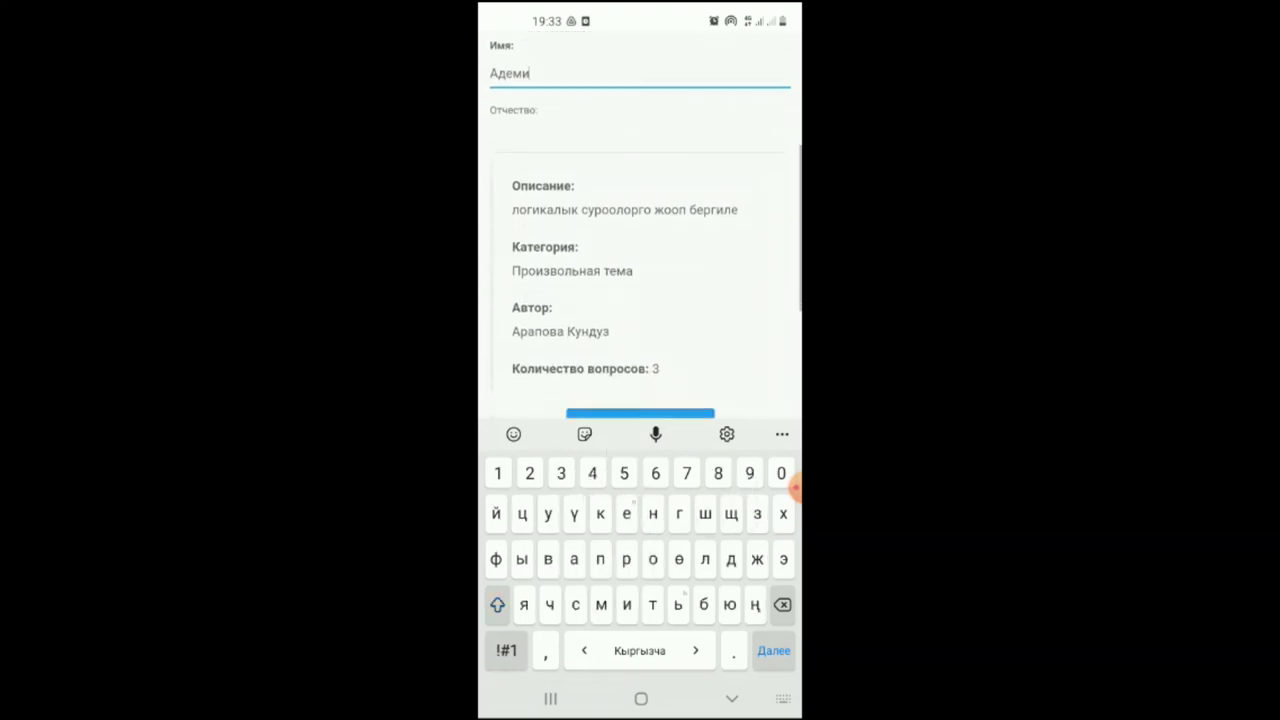
scroll(640, 220, "up", 1)
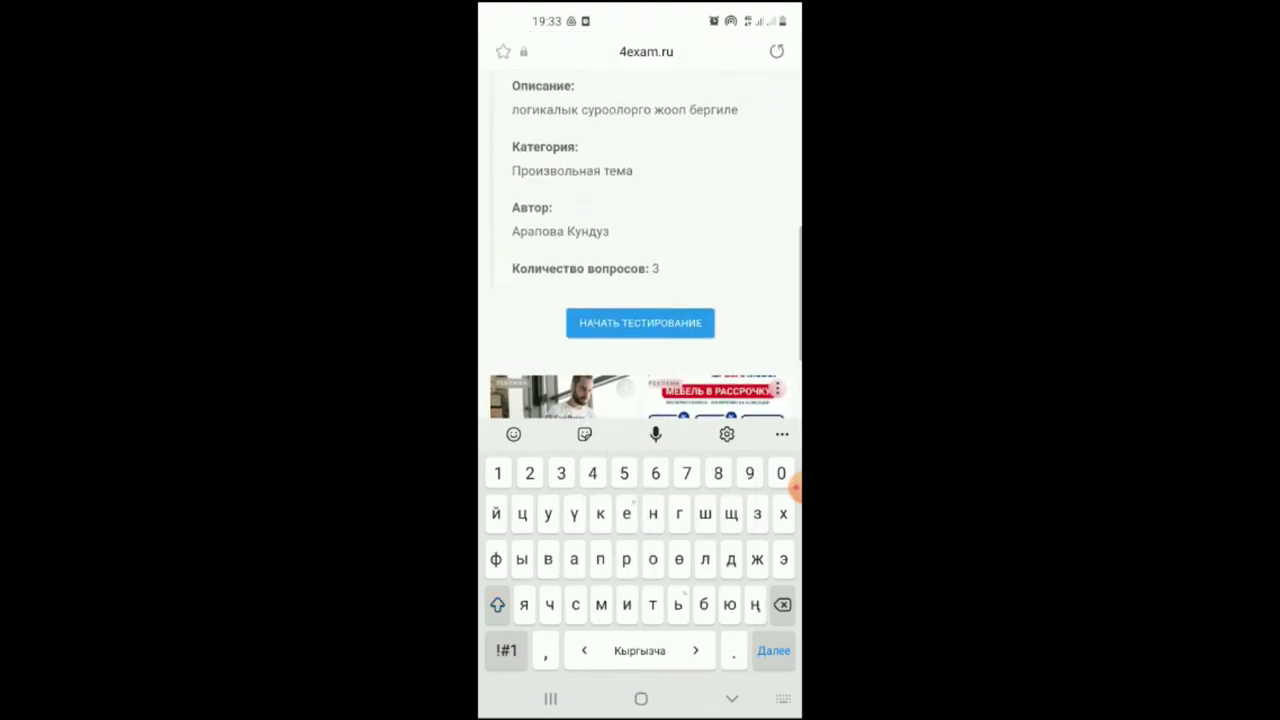
left_click_drag(795, 487, 749, 195)
scroll(640, 250, "up", 2)
scroll(640, 250, "up", 3)
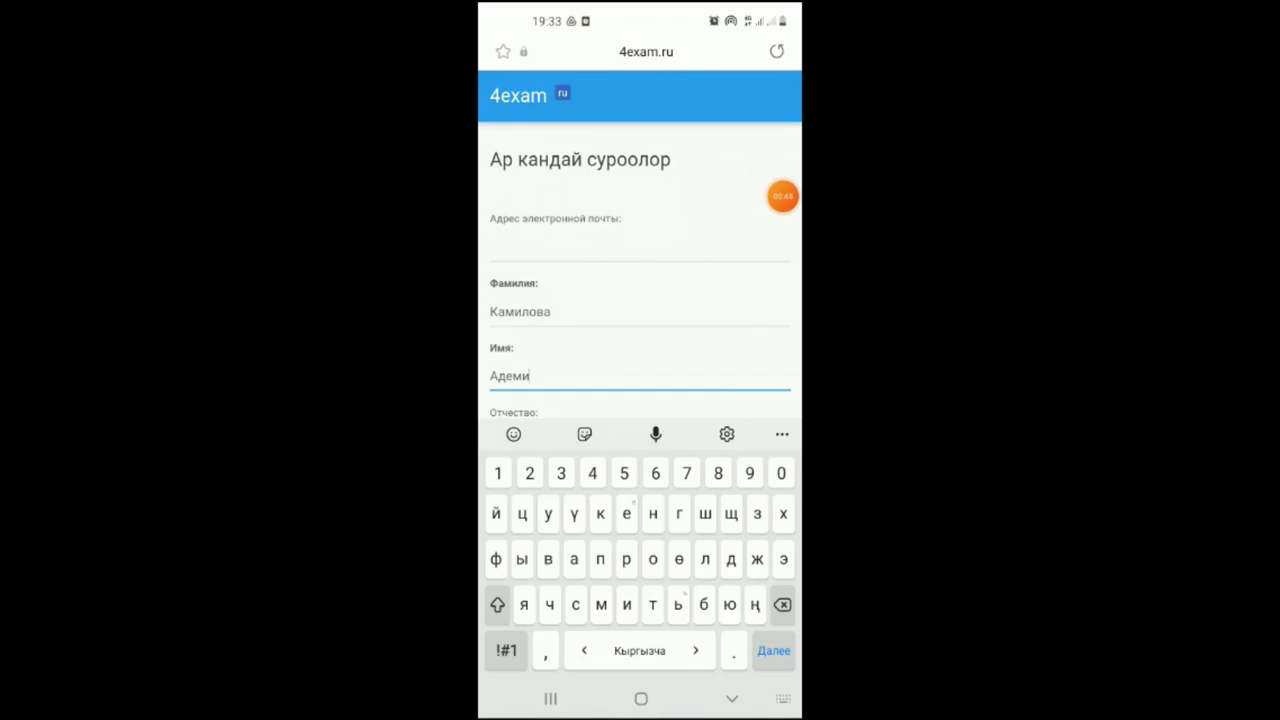
scroll(640, 250, "down", 5)
scroll(640, 300, "up", 1)
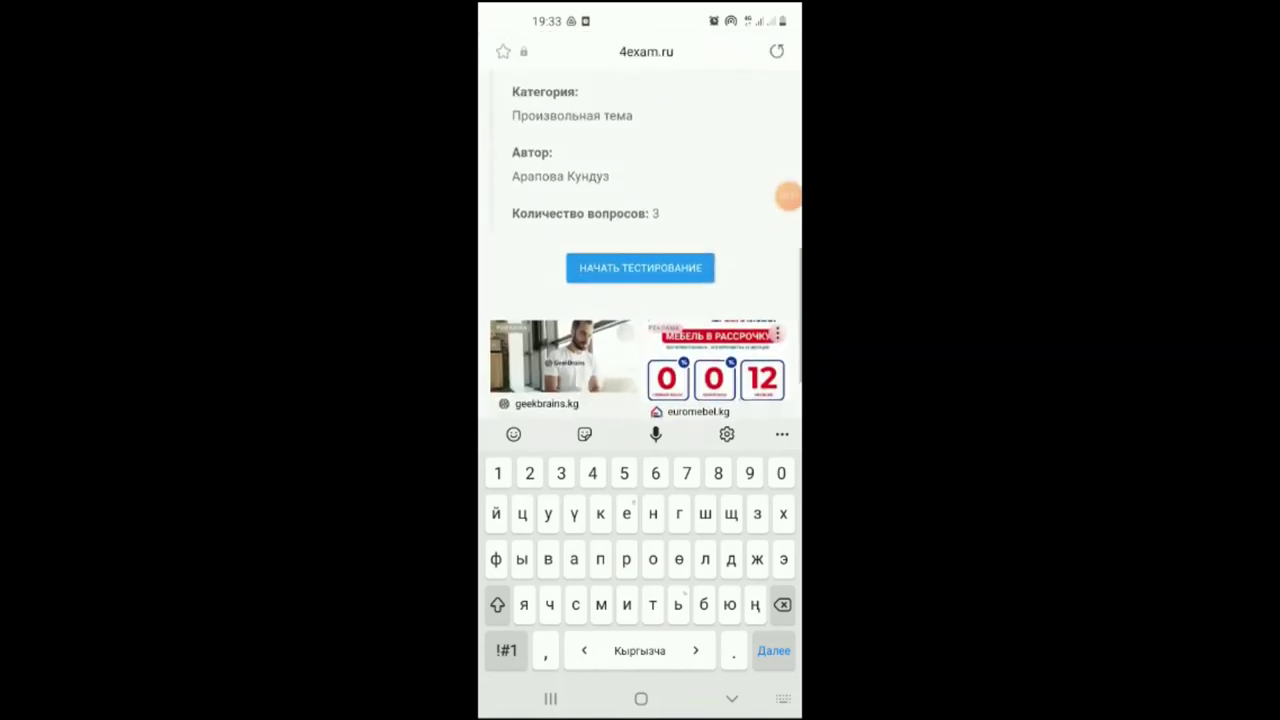
left_click_drag(784, 196, 790, 236)
Start the test and submit answers 6, сары and быша элек for the three questions.
left_click(640, 267)
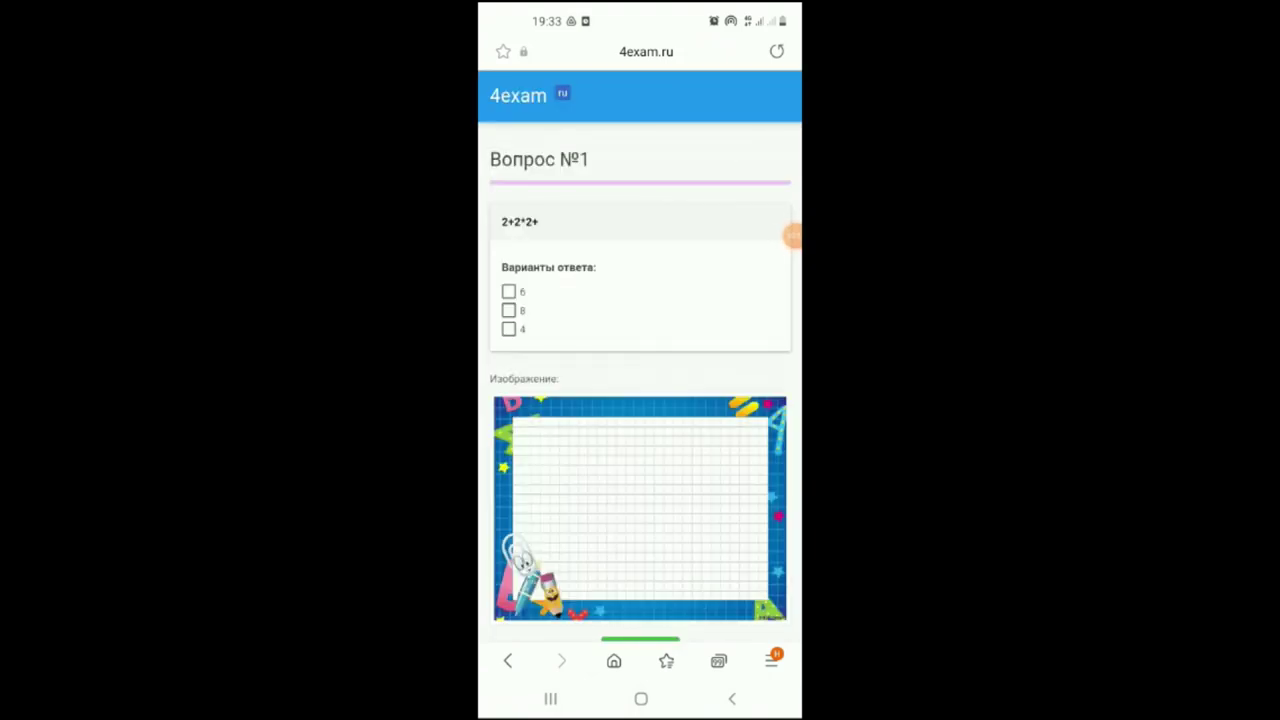
mouse_move(792, 236)
left_mouse_down()
mouse_move(743, 226)
mouse_move(494, 240)
mouse_move(783, 245)
mouse_move(591, 222)
mouse_move(551, 226)
mouse_move(783, 236)
mouse_move(668, 254)
mouse_move(789, 237)
left_mouse_up()
left_click(508, 291)
scroll(640, 400, "down", 4)
left_click(640, 467)
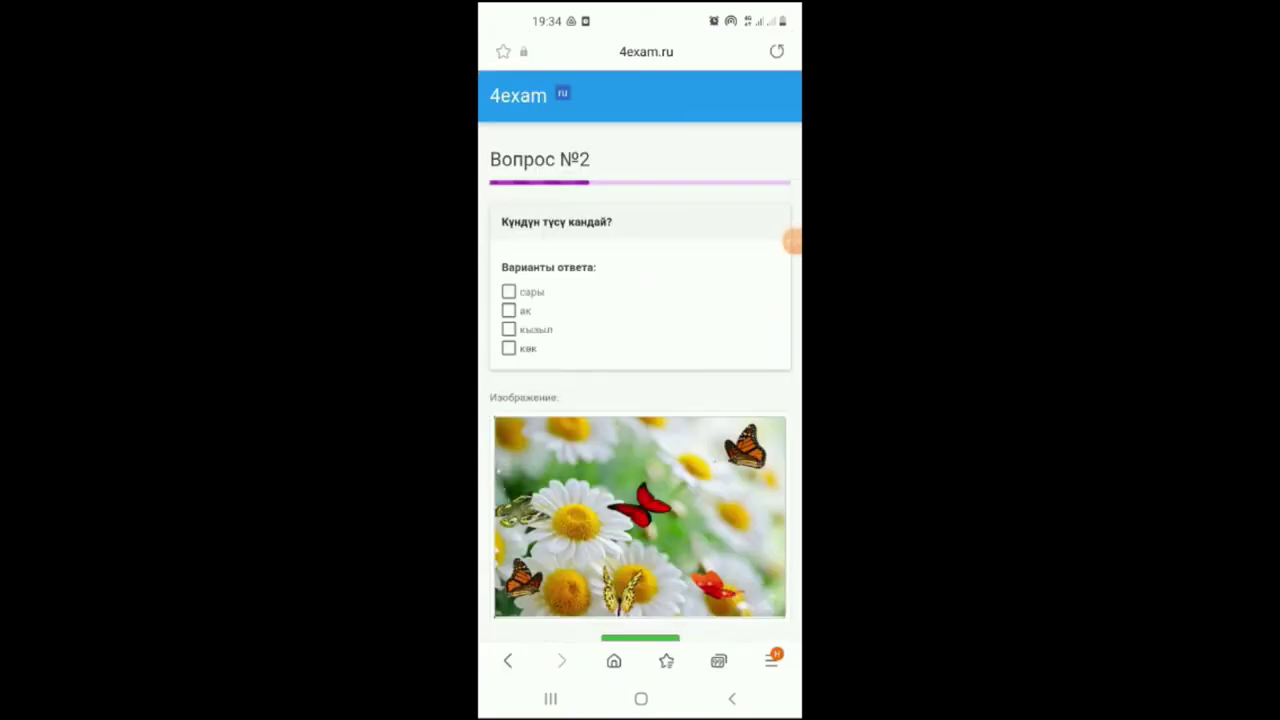
left_click(508, 291)
scroll(640, 400, "down", 4)
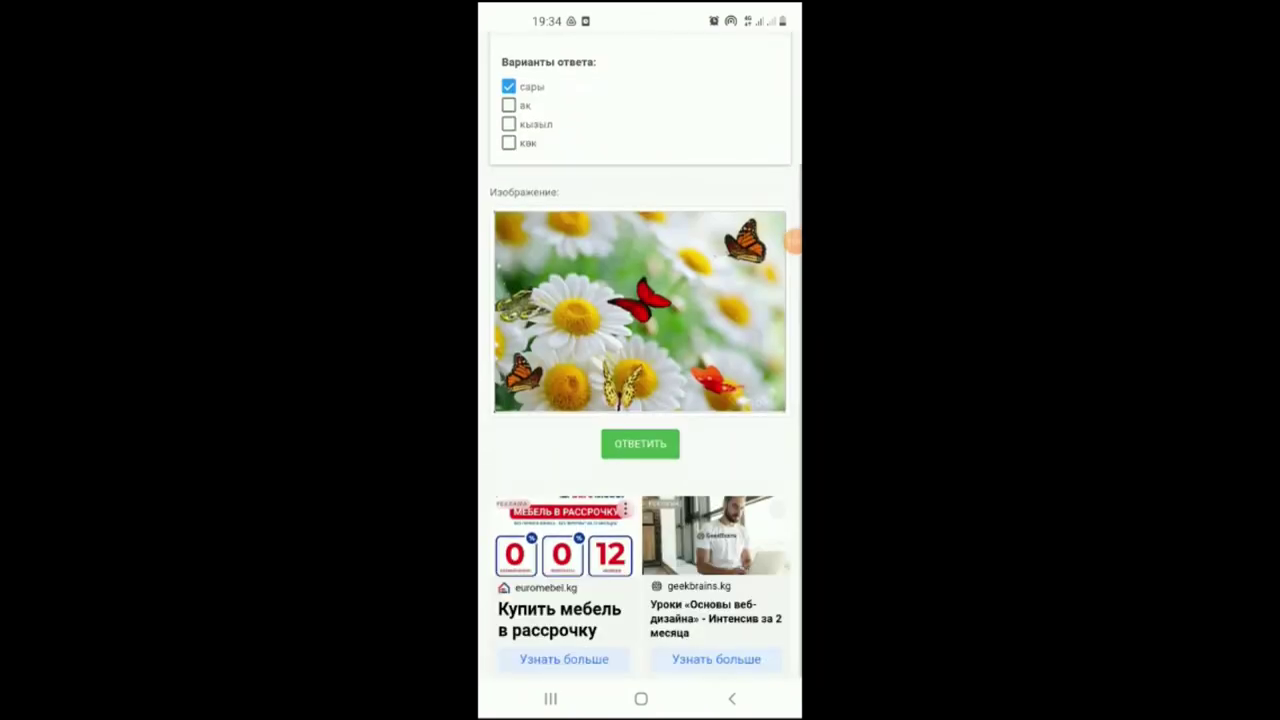
left_click(640, 450)
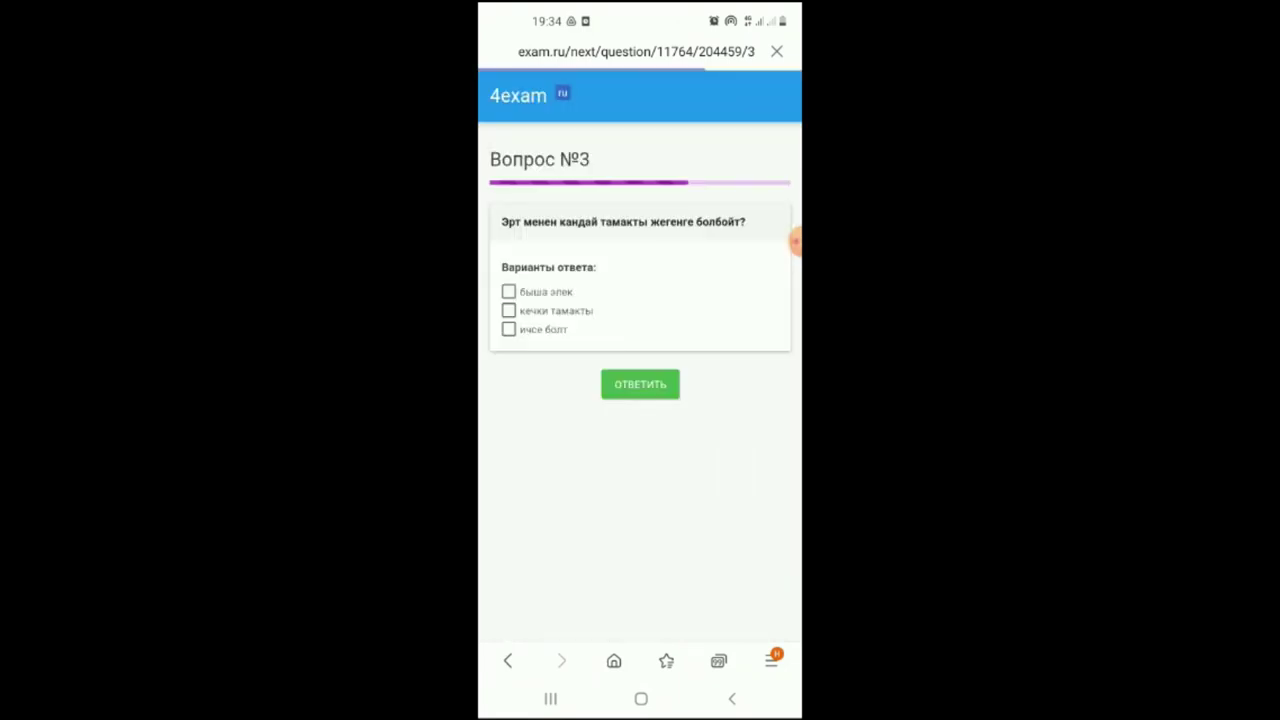
left_click(508, 291)
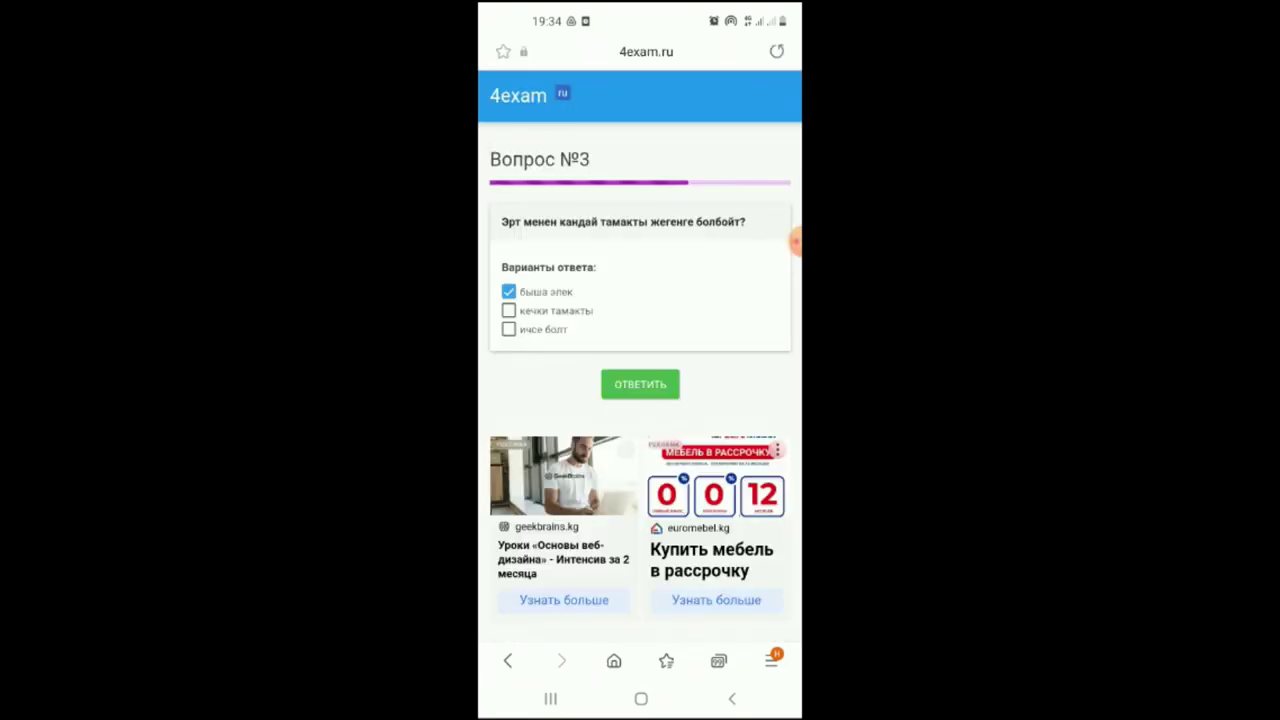
left_click(640, 384)
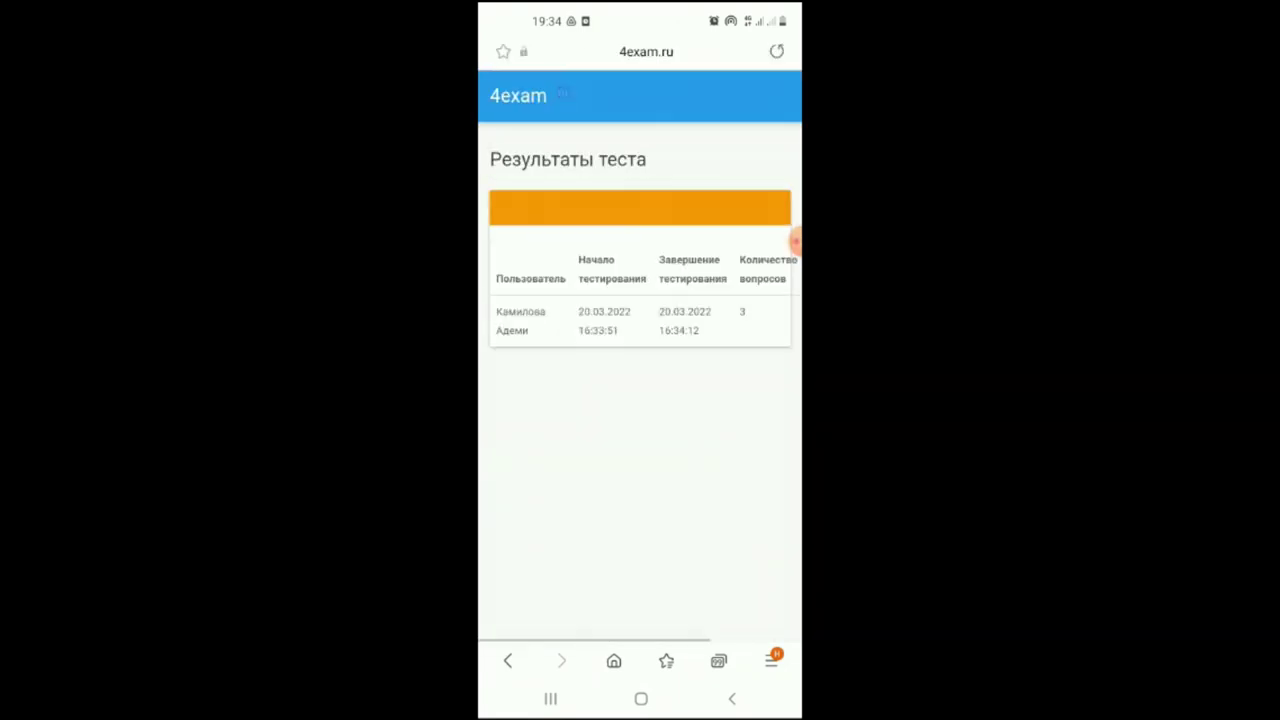